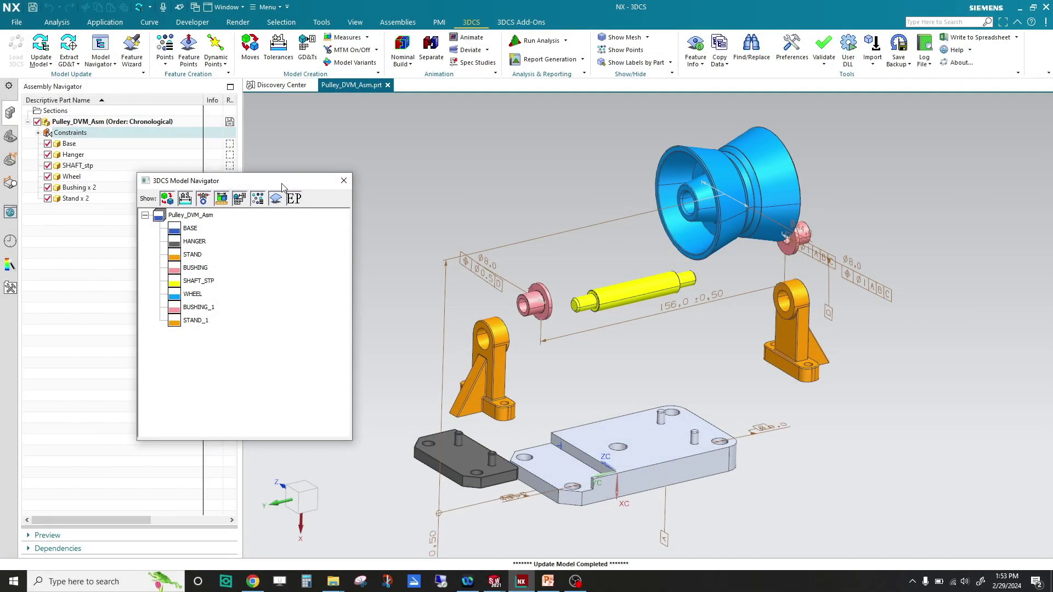
{"action": "left_click_drag", "start_coordinate": [281, 186], "coordinate": [264, 242]}
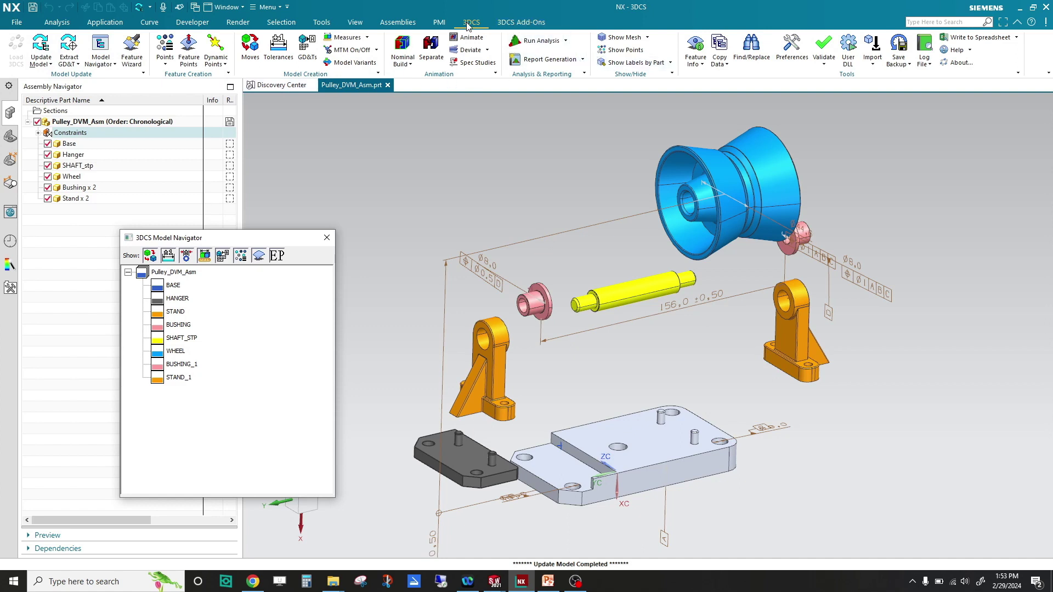
{"action": "left_click", "coordinate": [405, 24]}
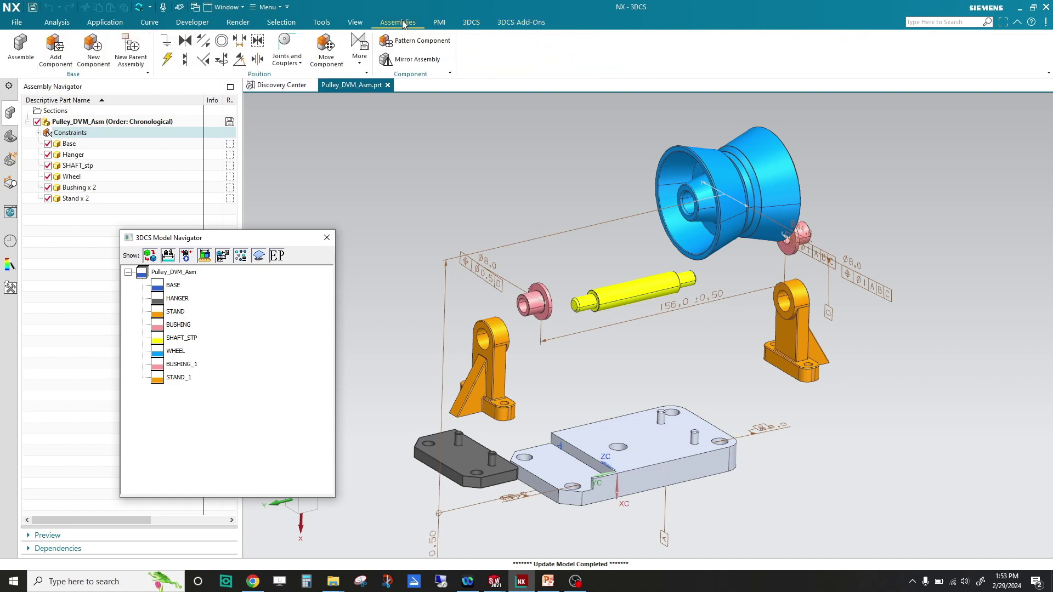
{"action": "left_click", "coordinate": [440, 25]}
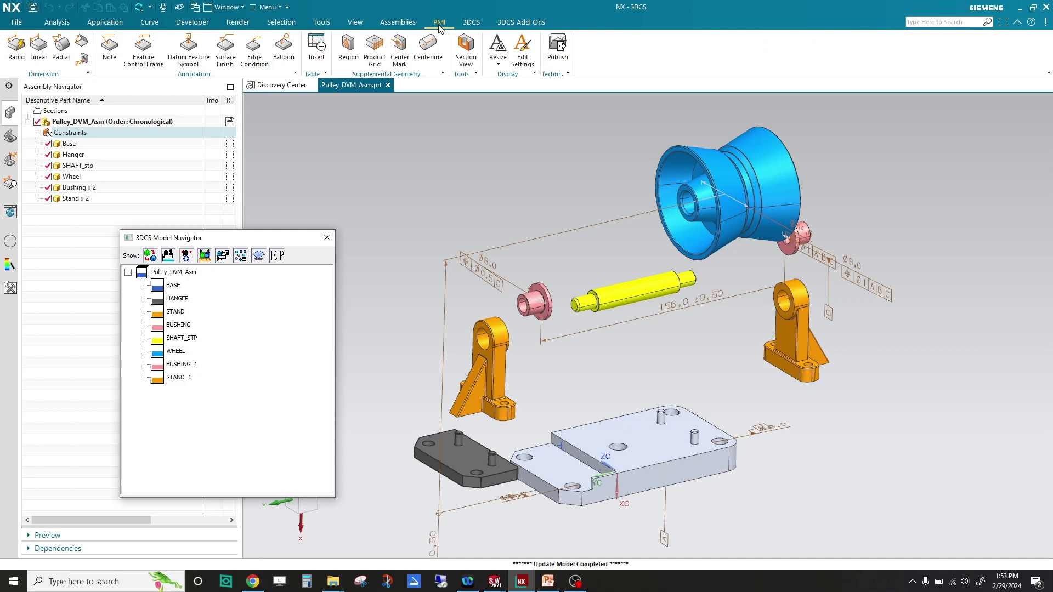
{"action": "left_click", "coordinate": [471, 23]}
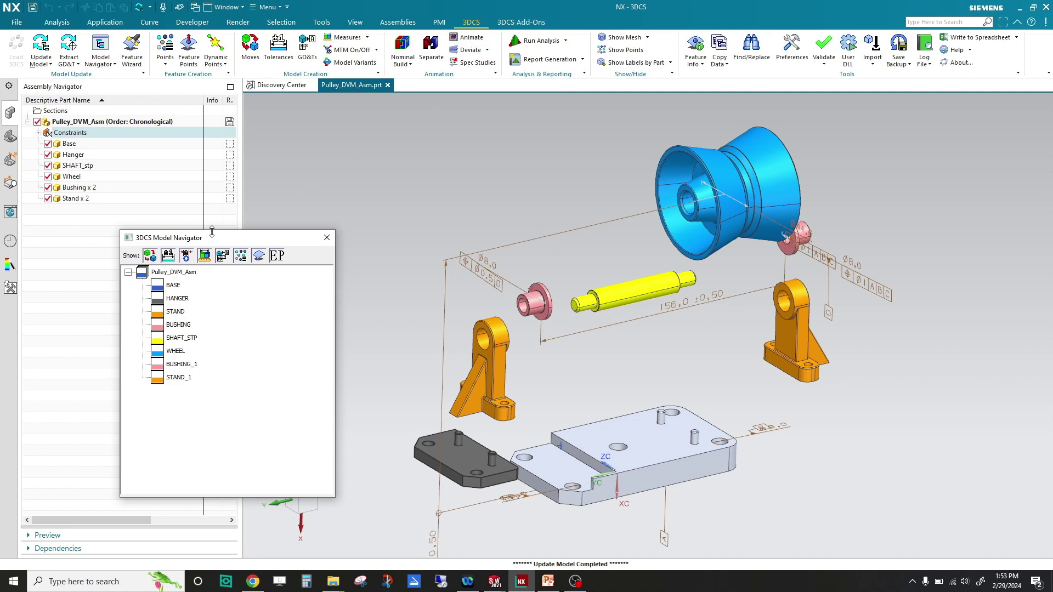
{"action": "left_click_drag", "start_coordinate": [220, 243], "coordinate": [234, 182]}
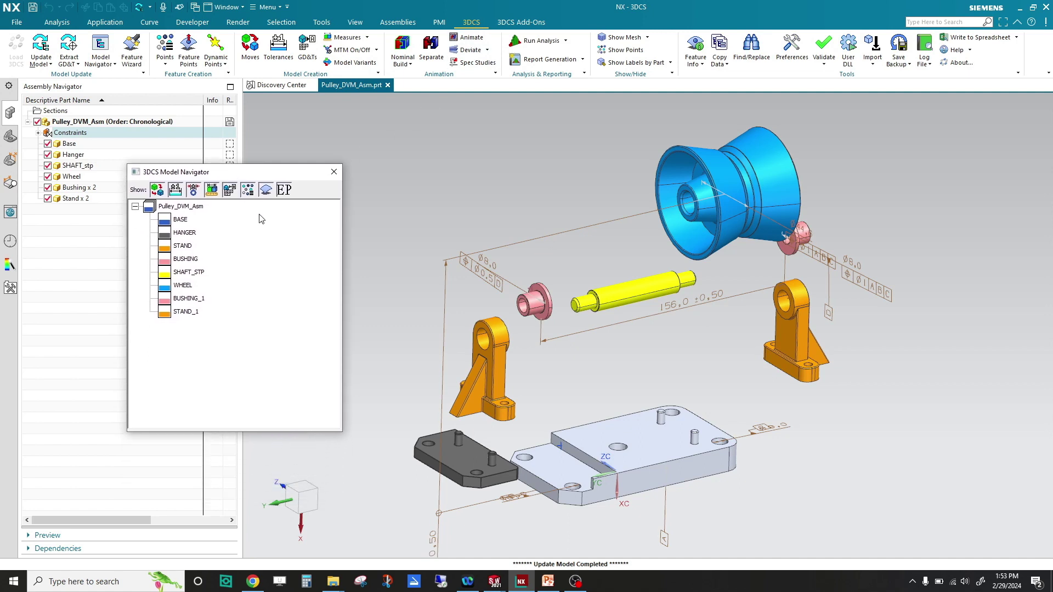
Highlight individual parts of the pulley assembly from the 3DCS model tree, including the base, hanger, bushing and shaft.
{"action": "left_click", "coordinate": [168, 313]}
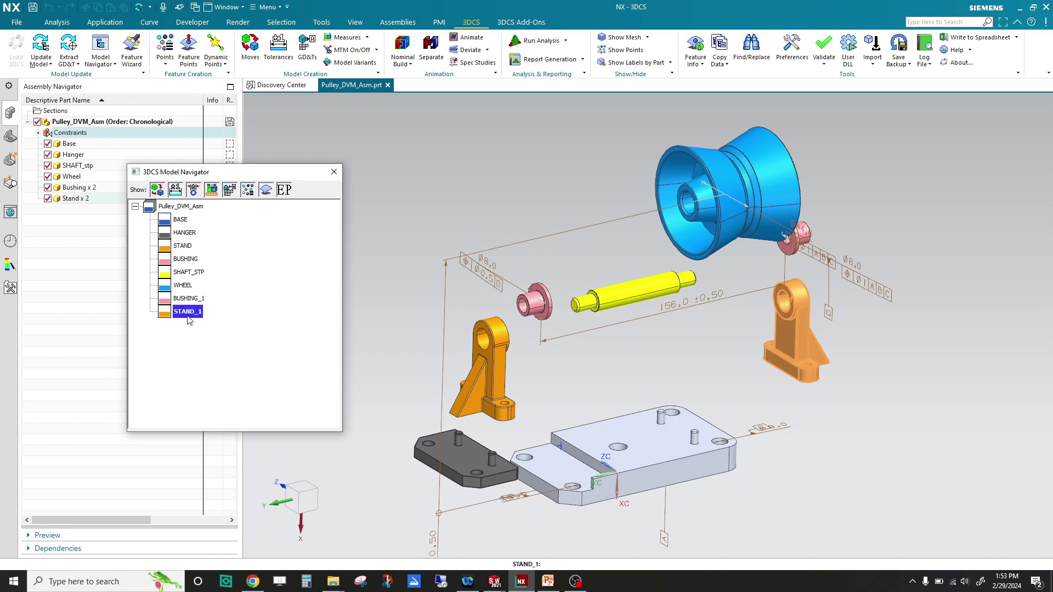
{"action": "left_click", "coordinate": [182, 220]}
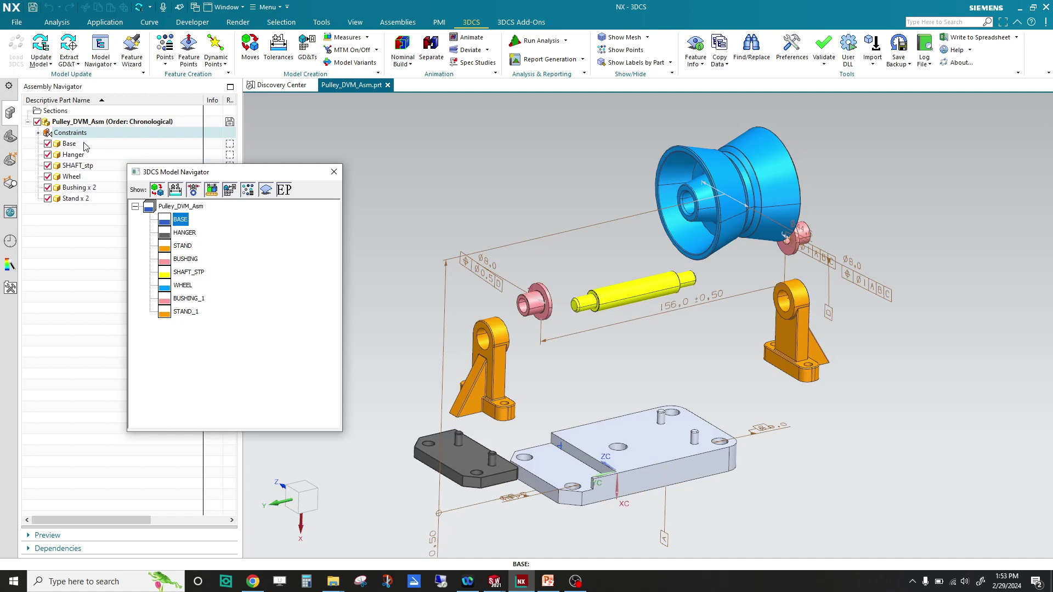
{"action": "left_click", "coordinate": [185, 234]}
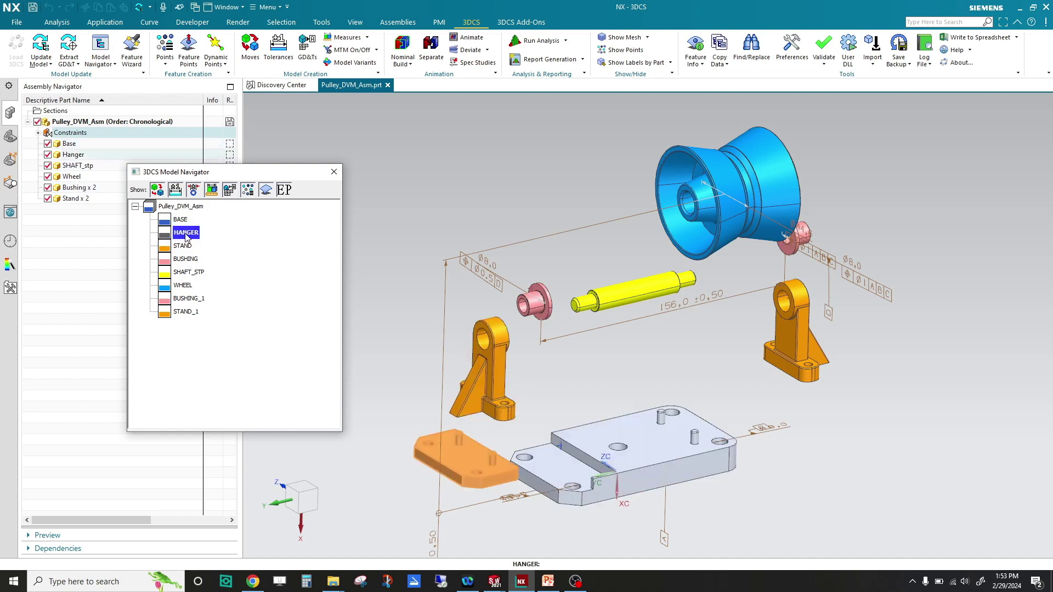
{"action": "left_click", "coordinate": [190, 260]}
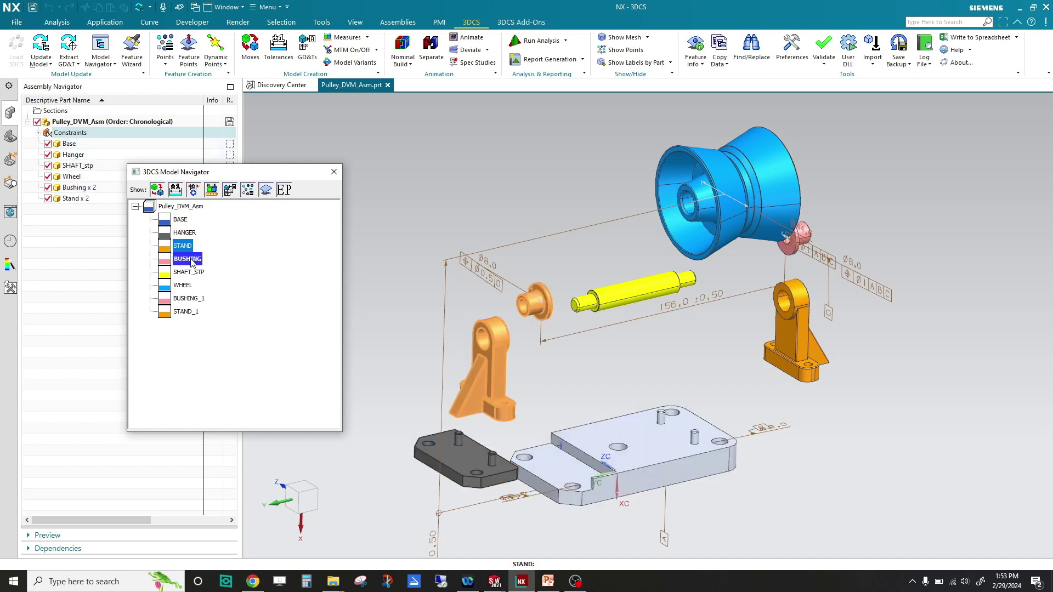
{"action": "left_click", "coordinate": [192, 273]}
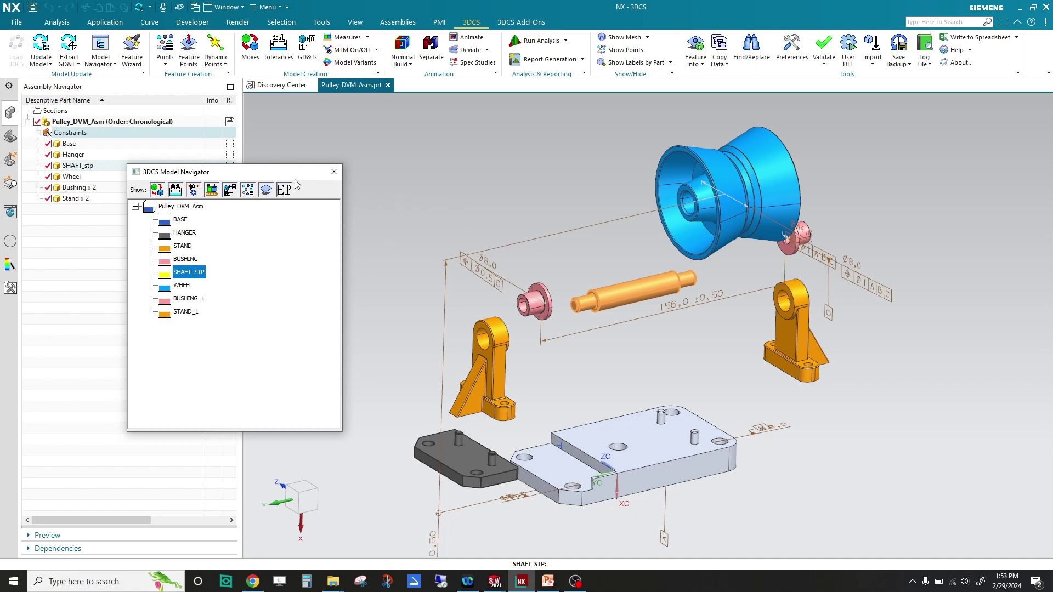
Review the assembly constraints of Pulley_DVM_Asm and collapse their list again.
{"action": "left_click_drag", "start_coordinate": [291, 177], "coordinate": [331, 220]}
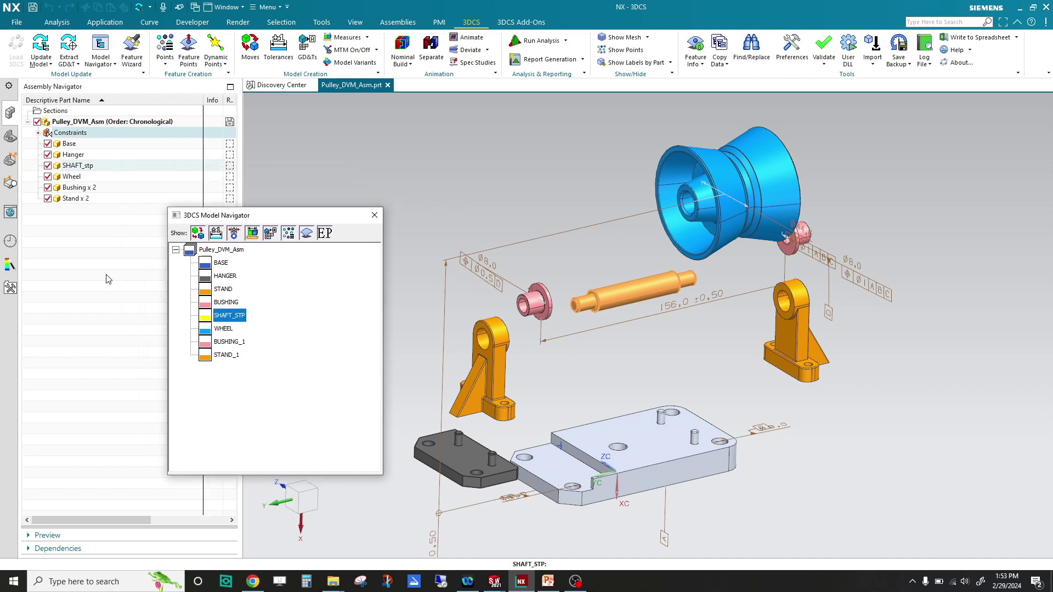
{"action": "left_click", "coordinate": [38, 133]}
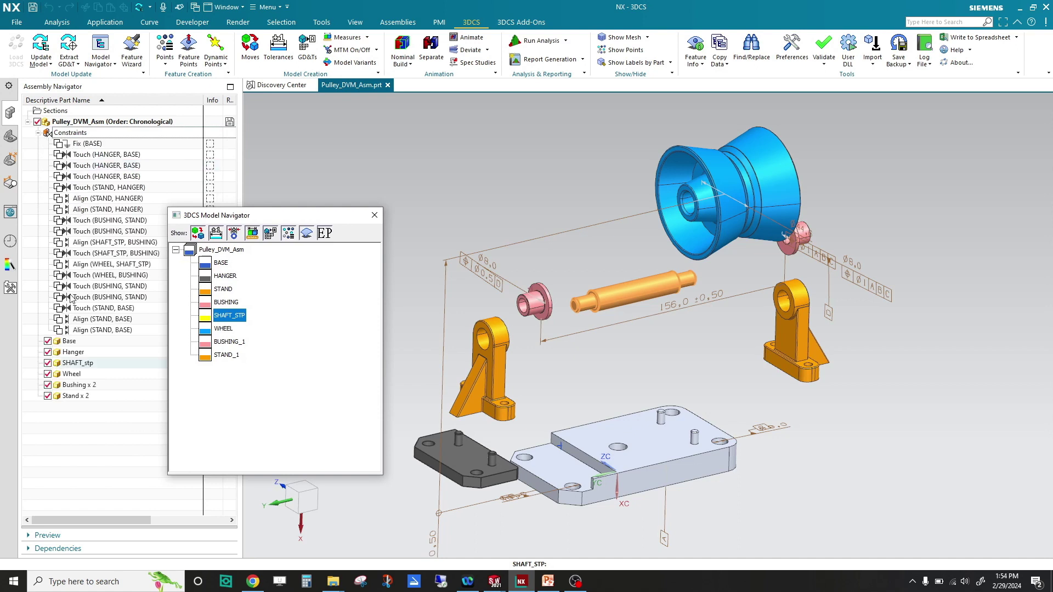
{"action": "left_click", "coordinate": [38, 133]}
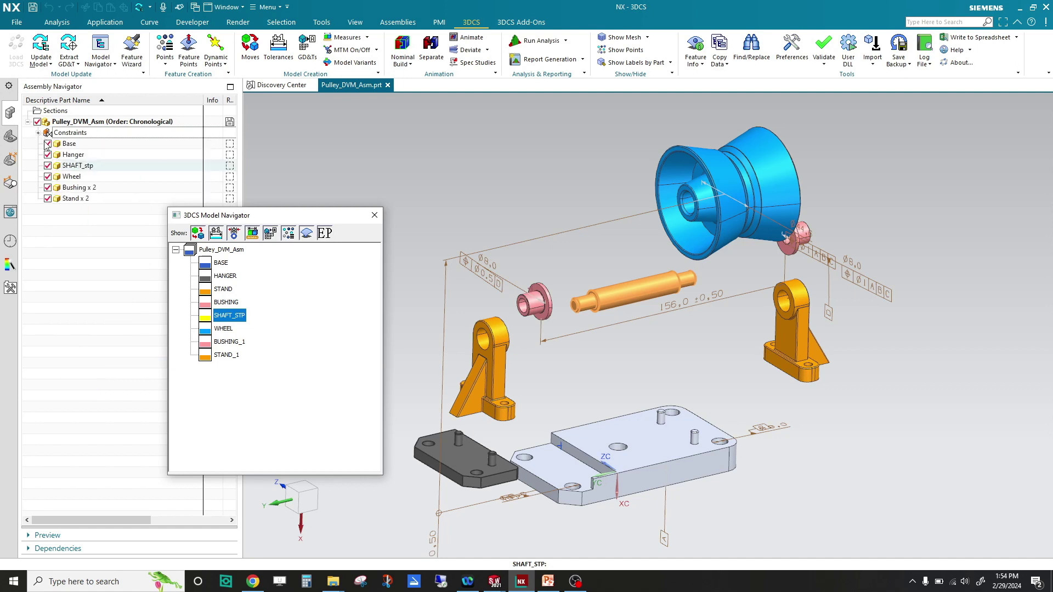
Open the Base part in its own window, view its GD&T annotations in an angled 3D view, and return to Pulley_DVM_Asm.
{"action": "left_click", "coordinate": [67, 145]}
{"action": "right_click", "coordinate": [68, 148]}
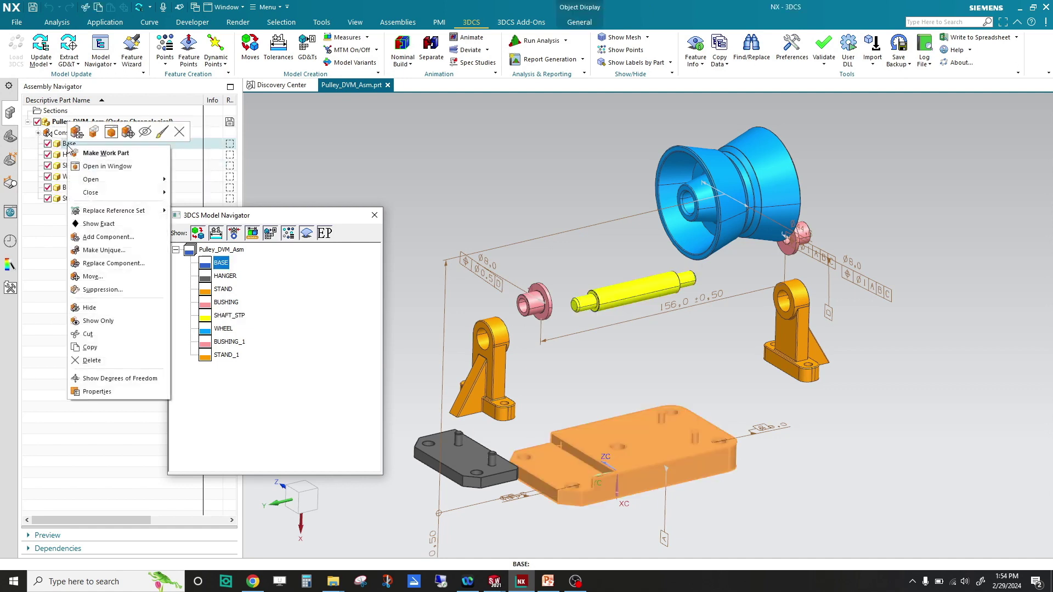
{"action": "left_click", "coordinate": [114, 167]}
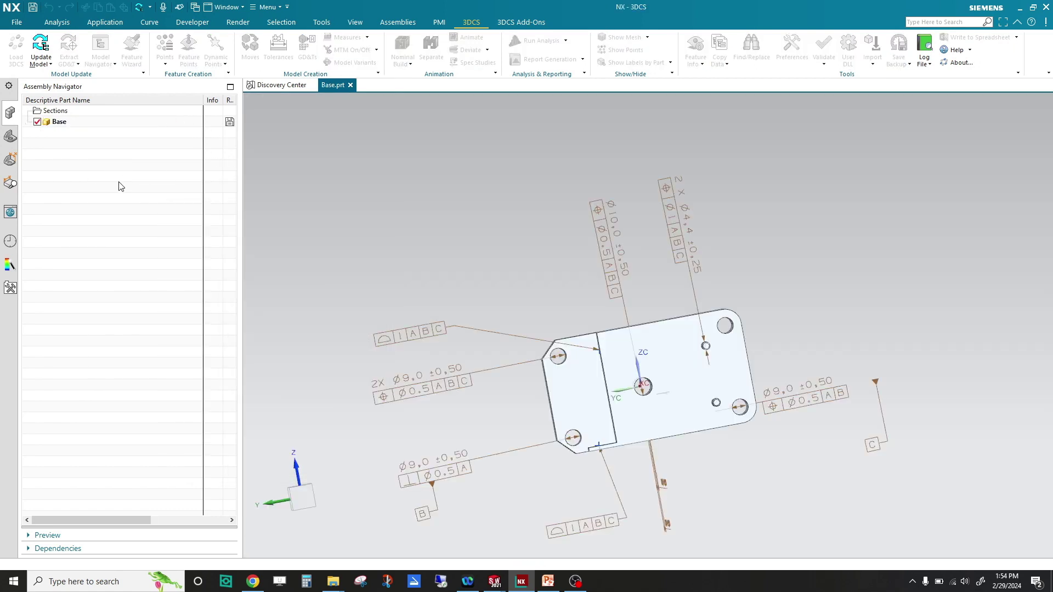
{"action": "key", "text": "Home"}
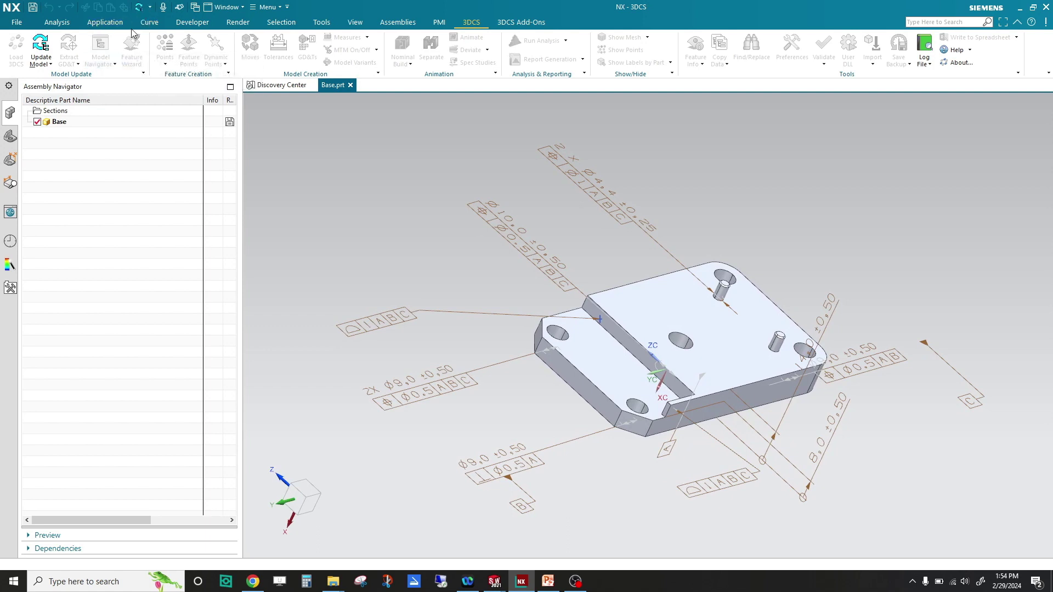
{"action": "left_click", "coordinate": [242, 8]}
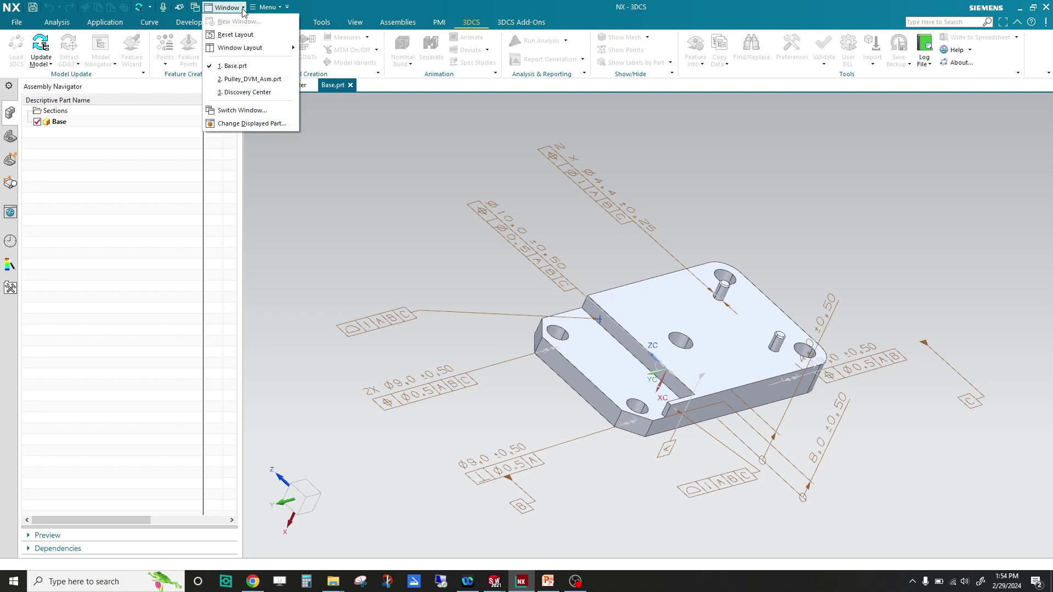
{"action": "left_click", "coordinate": [250, 79]}
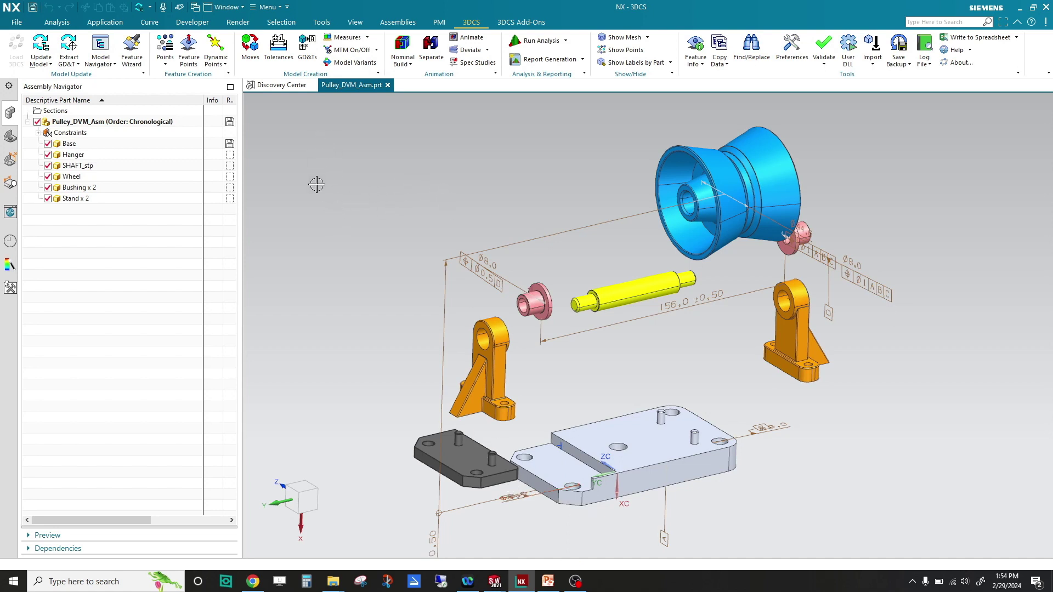
{"action": "left_click", "coordinate": [78, 64]}
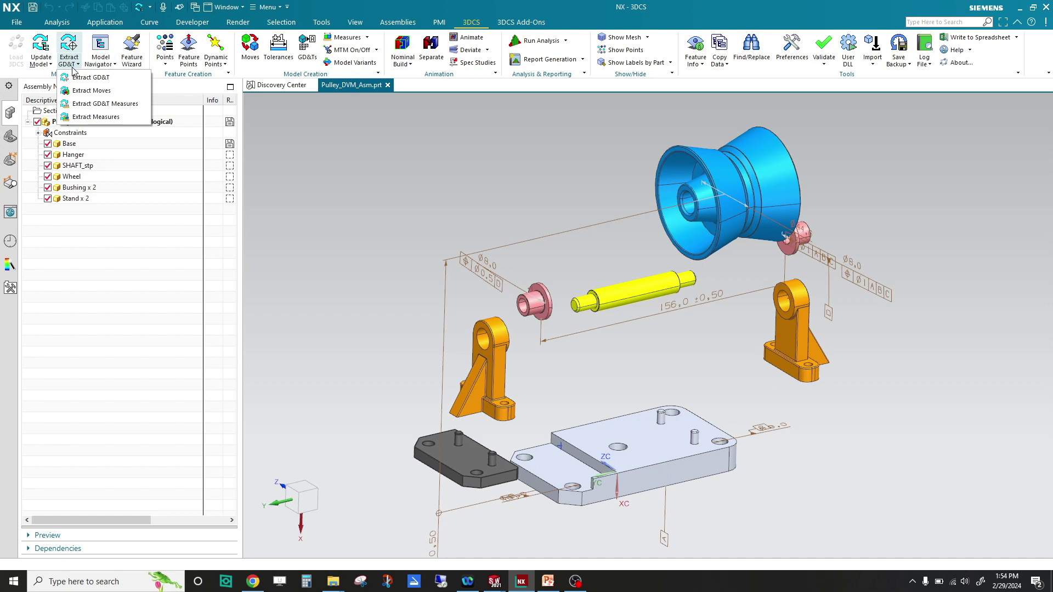
{"action": "left_click", "coordinate": [85, 91]}
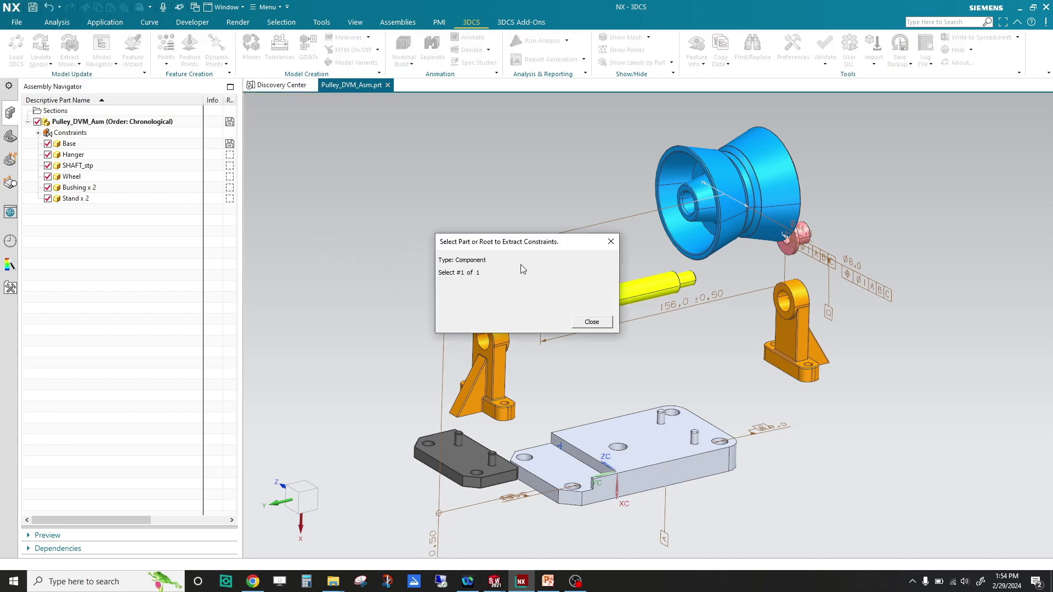
{"action": "left_click", "coordinate": [586, 323]}
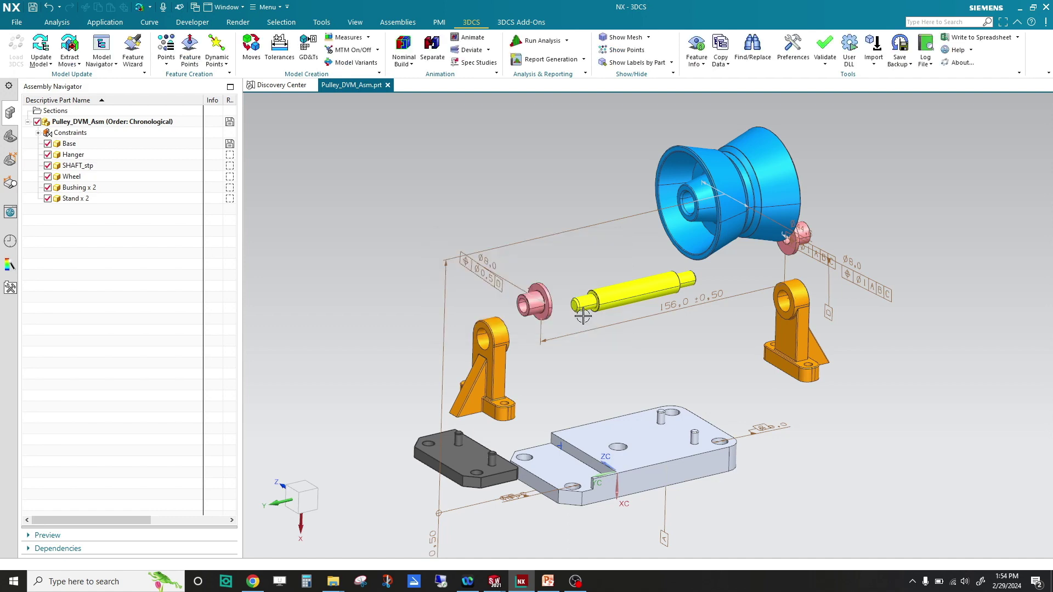
Extract moves from the constraints of the root assembly Pulley_DVM_Asm, fully loading all parts for the extraction.
{"action": "left_click", "coordinate": [43, 48]}
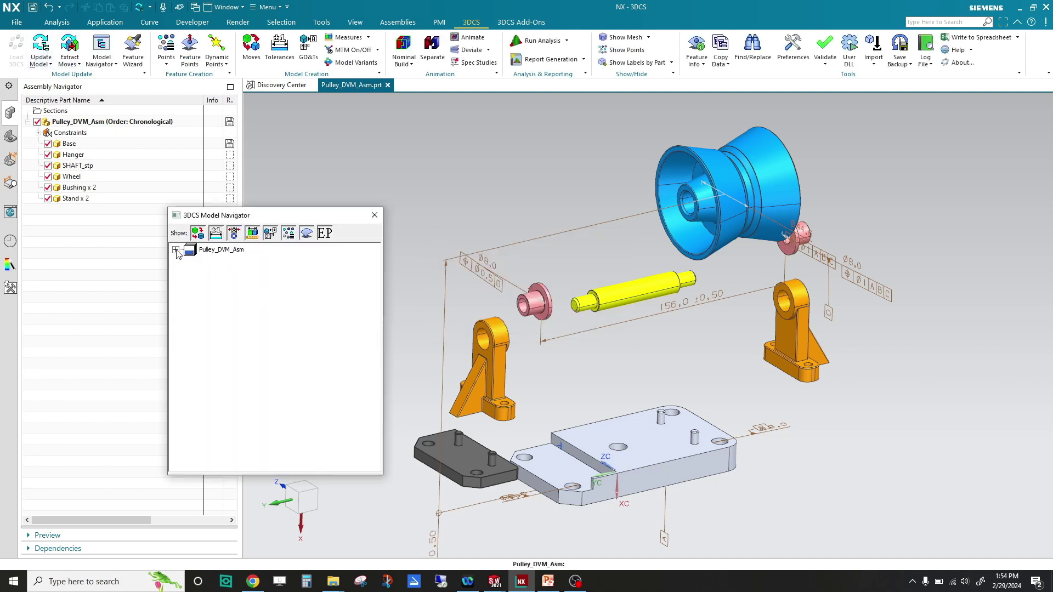
{"action": "left_click", "coordinate": [175, 250]}
{"action": "left_click", "coordinate": [221, 263]}
{"action": "left_click_drag", "start_coordinate": [223, 275], "coordinate": [214, 345]}
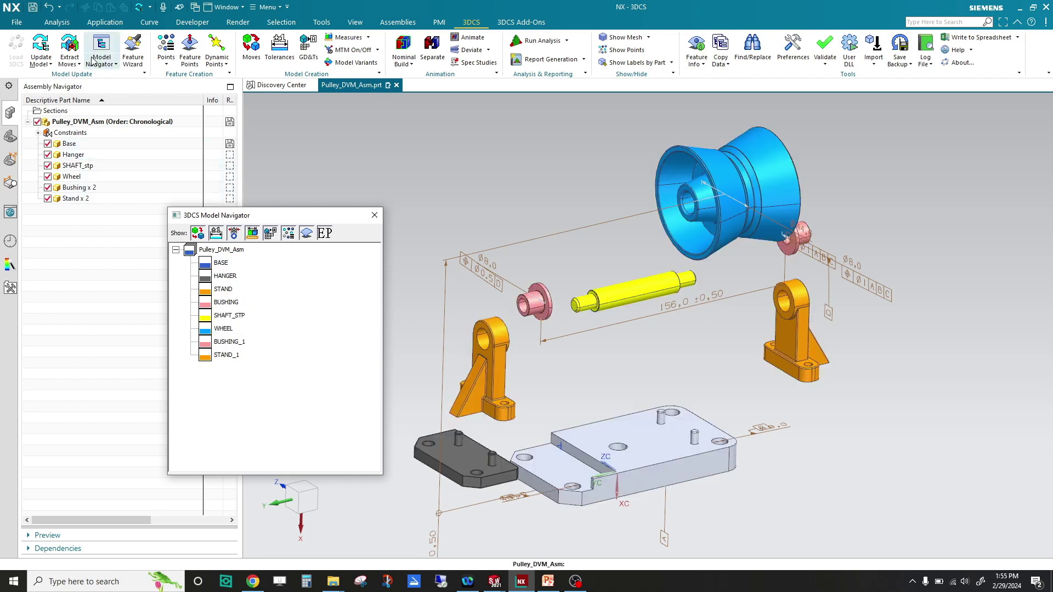
{"action": "left_click", "coordinate": [70, 48]}
{"action": "left_click", "coordinate": [214, 249]}
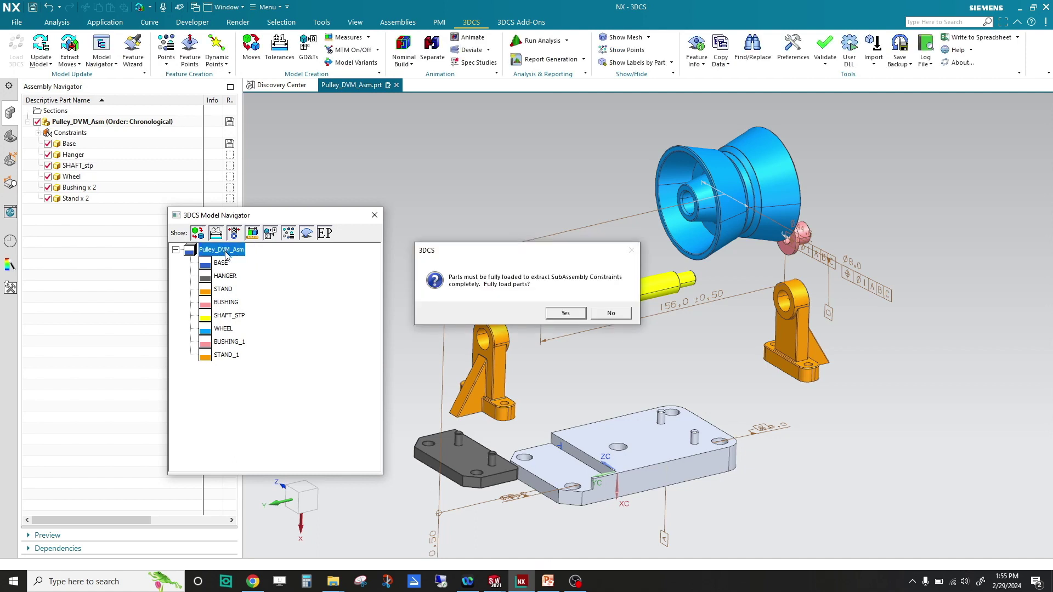
{"action": "left_click", "coordinate": [566, 314]}
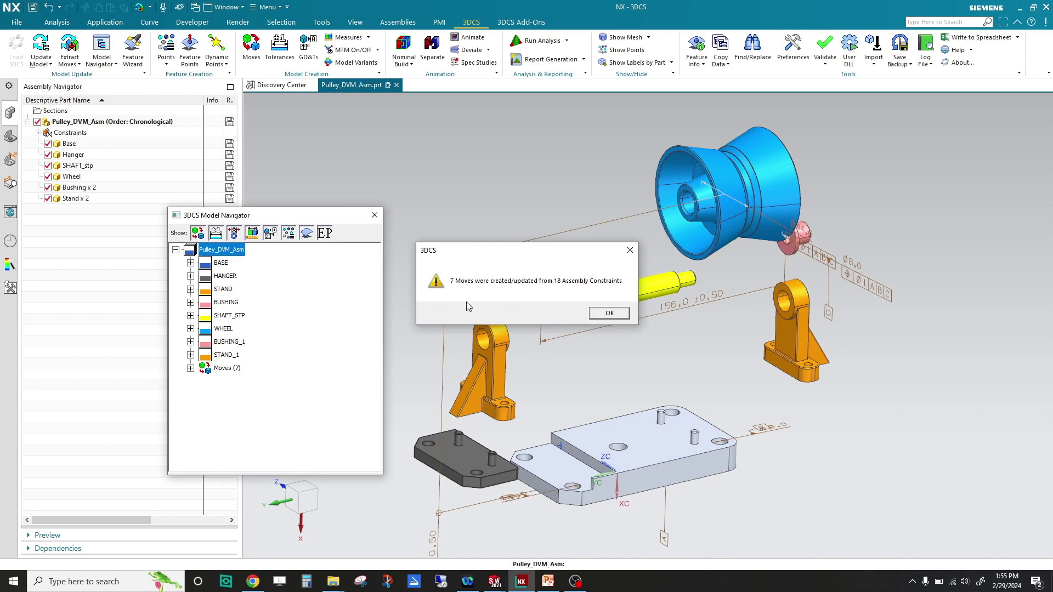
{"action": "left_click", "coordinate": [613, 316]}
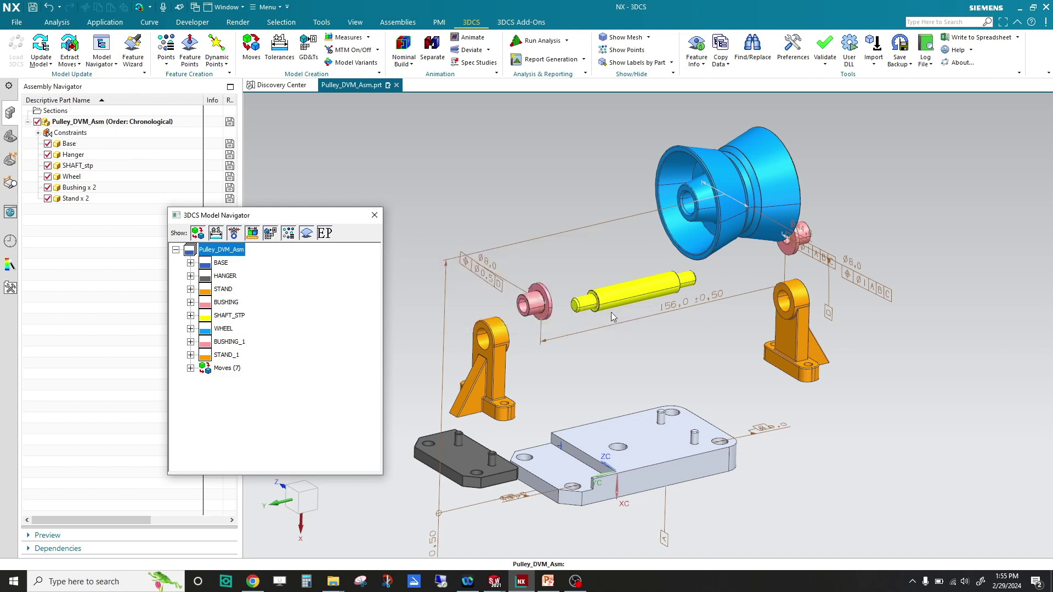
Examine each extracted move in the 3DCS model tree, checking which parts and features it connects.
{"action": "left_click", "coordinate": [190, 369]}
{"action": "left_click", "coordinate": [245, 381]}
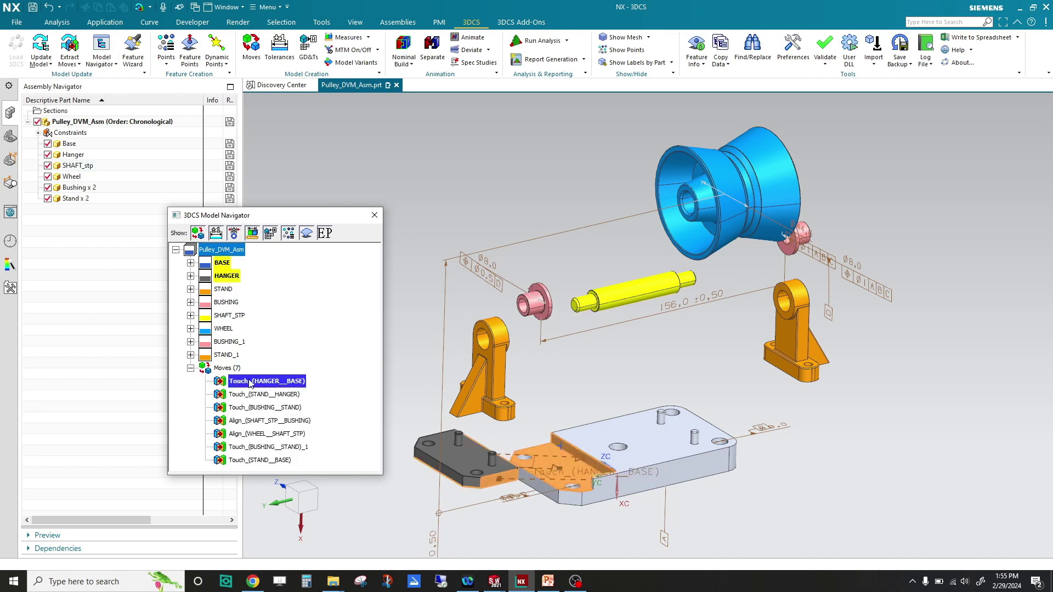
{"action": "left_click", "coordinate": [253, 395]}
{"action": "left_click", "coordinate": [256, 408]}
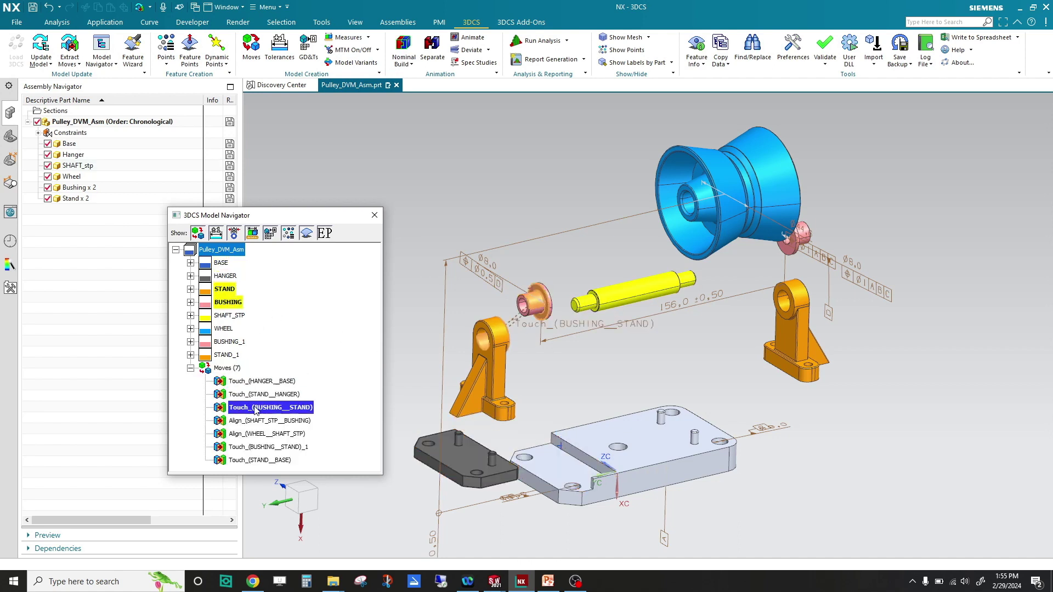
{"action": "left_click", "coordinate": [258, 421]}
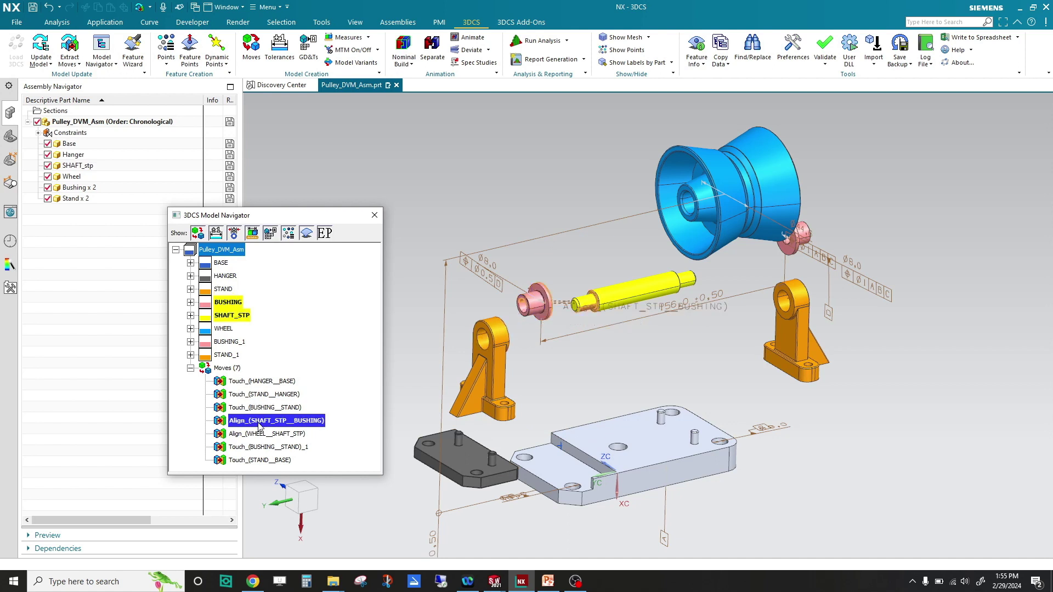
{"action": "left_click", "coordinate": [263, 434]}
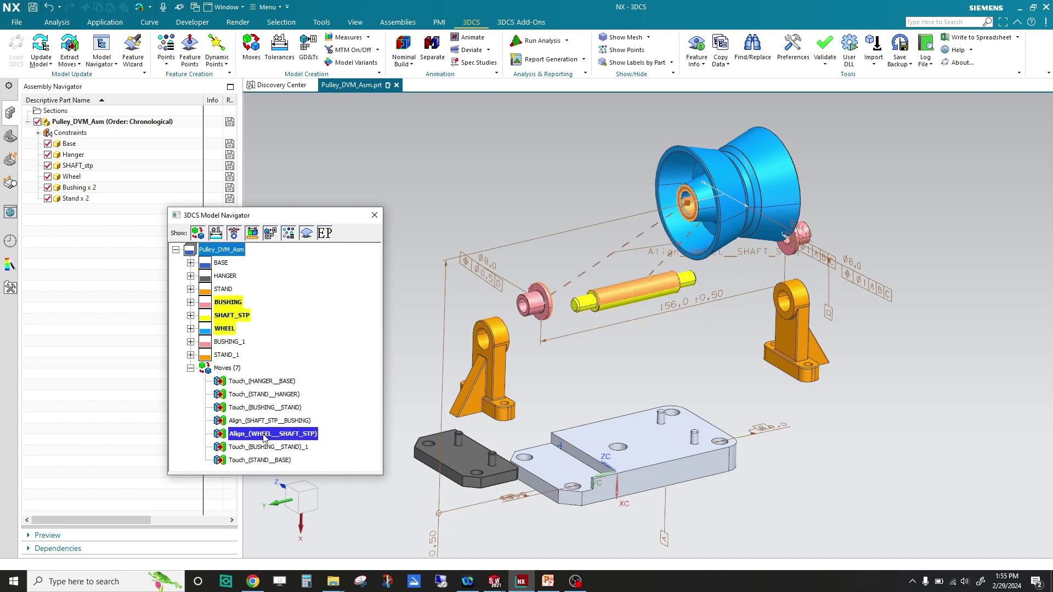
{"action": "left_click", "coordinate": [266, 448]}
{"action": "left_click", "coordinate": [269, 461]}
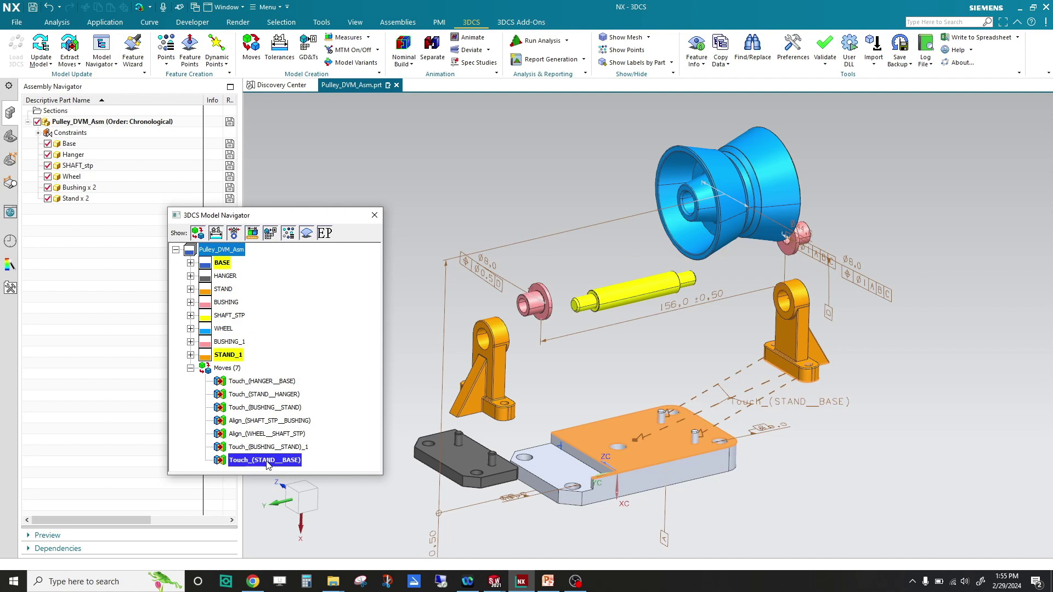
Run a nominal build of the pulley assembly and separate the parts again.
{"action": "left_click", "coordinate": [402, 48]}
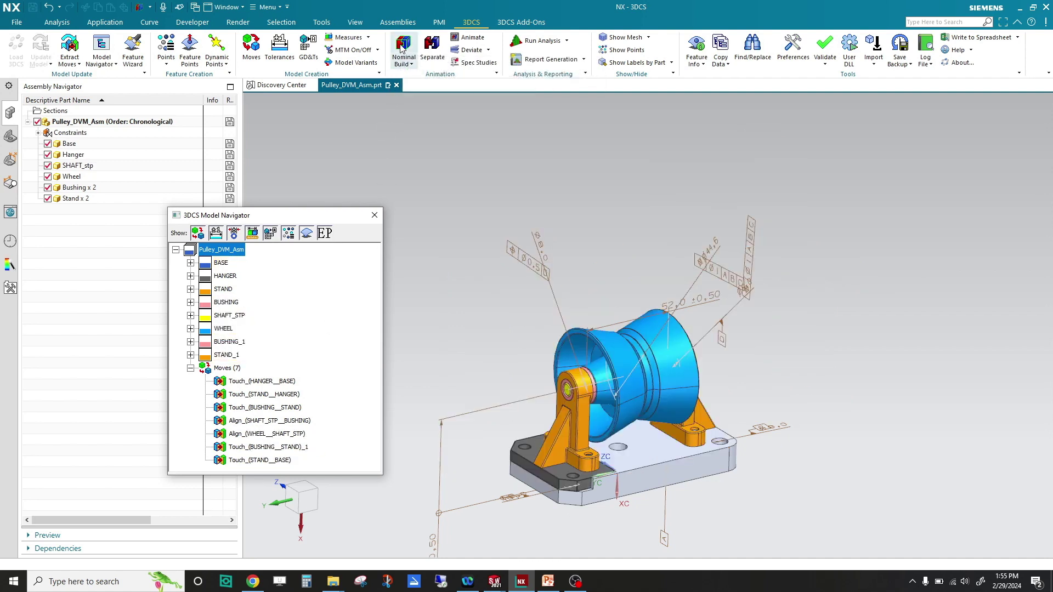
{"action": "left_click", "coordinate": [438, 50]}
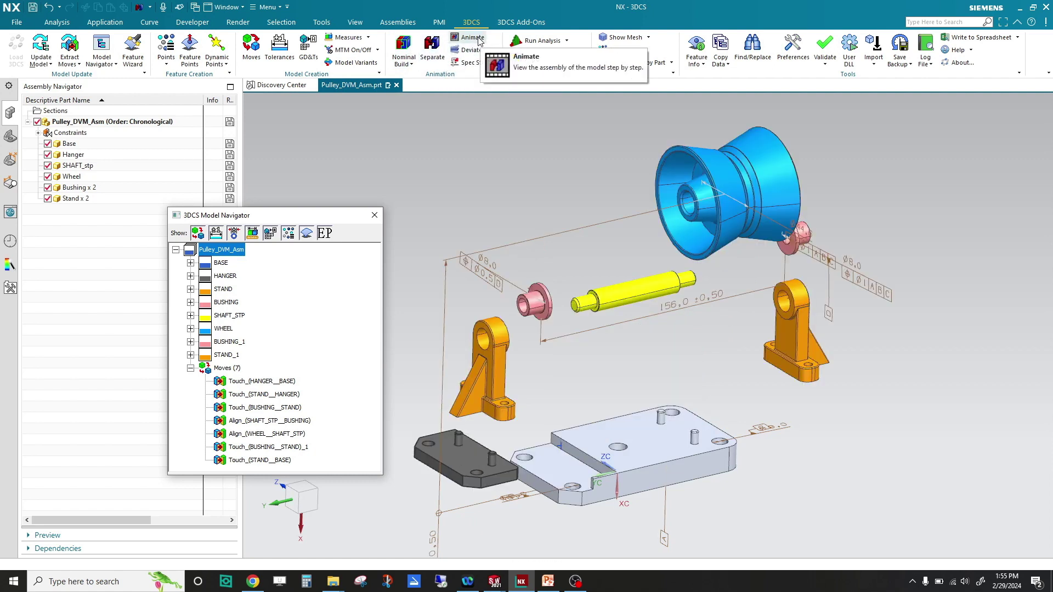
Animate the pulley assembly's build sequence one move at a time through all seven moves, and close the animation.
{"action": "left_click", "coordinate": [473, 39]}
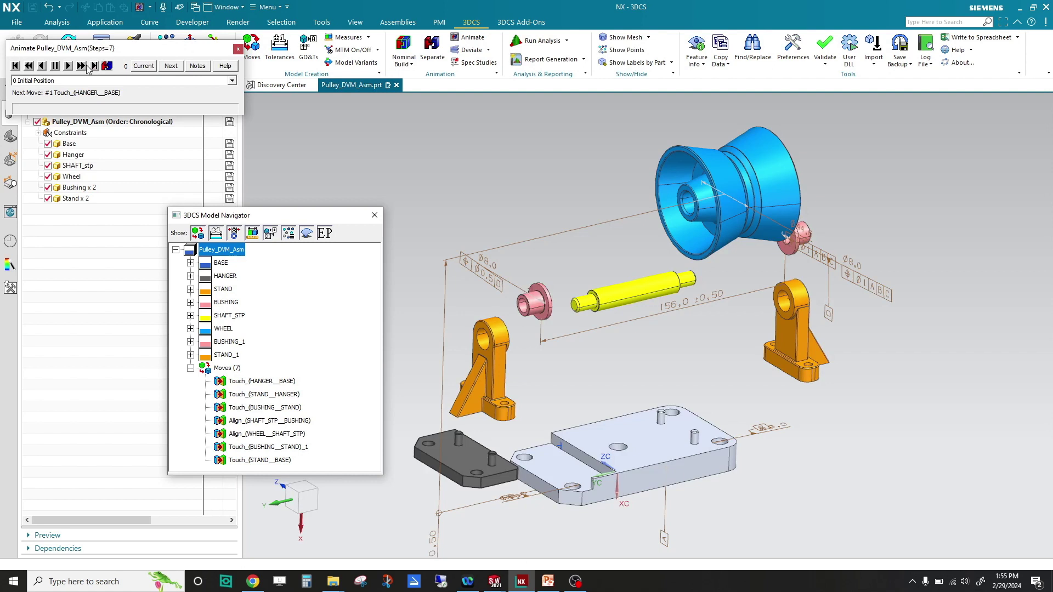
{"action": "left_click", "coordinate": [81, 66]}
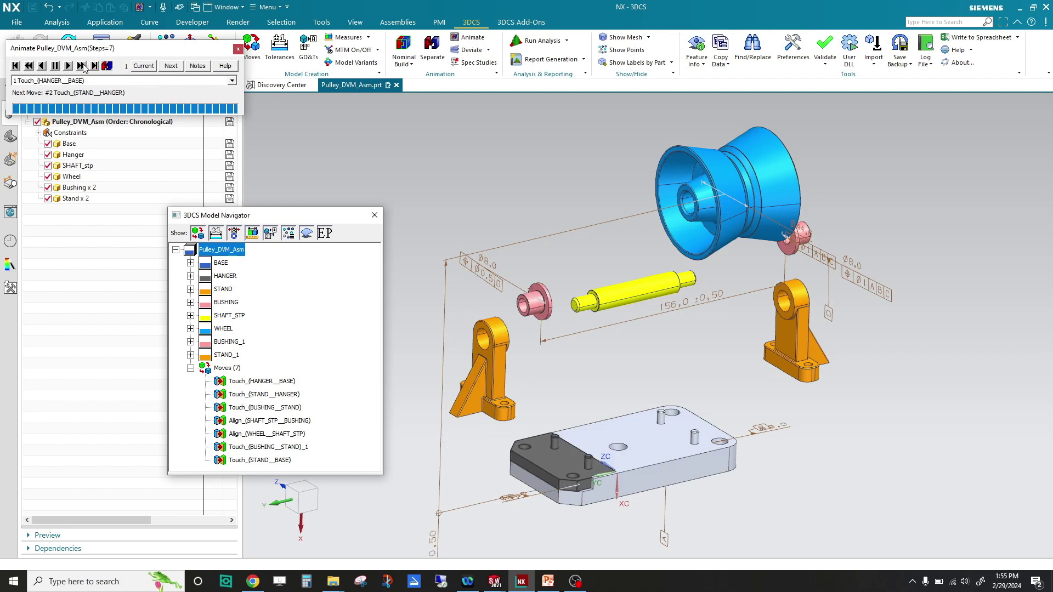
{"action": "left_click", "coordinate": [83, 67]}
{"action": "left_click", "coordinate": [85, 69]}
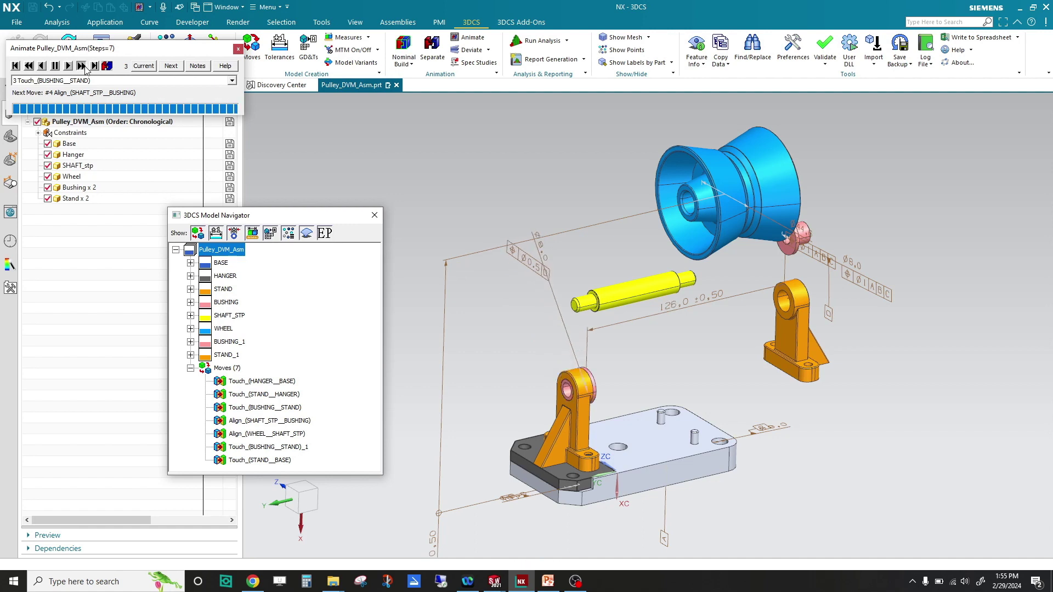
{"action": "left_click", "coordinate": [86, 68]}
{"action": "left_click", "coordinate": [86, 68]}
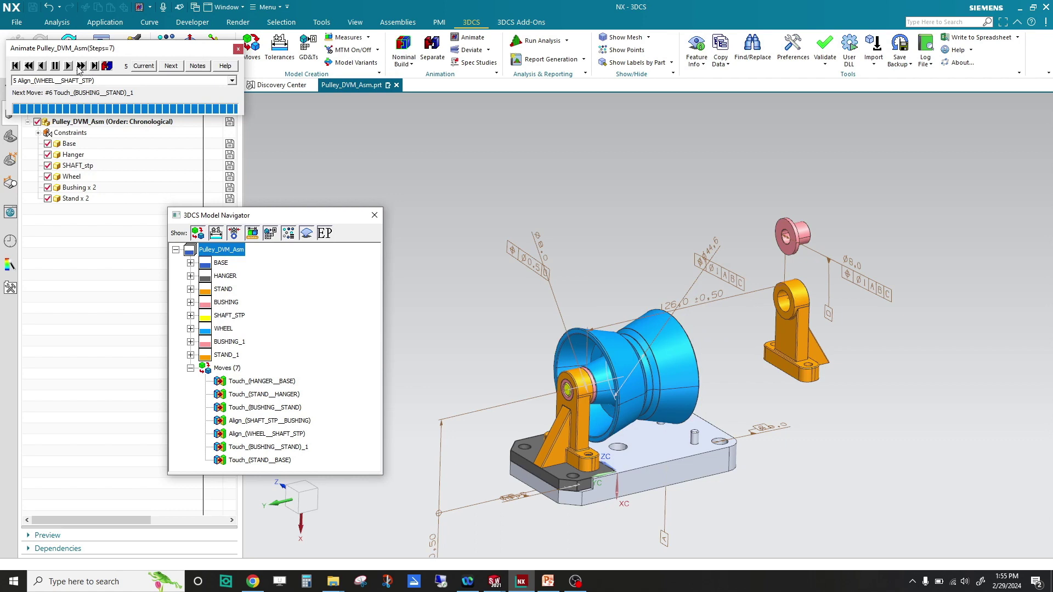
{"action": "left_click", "coordinate": [80, 68]}
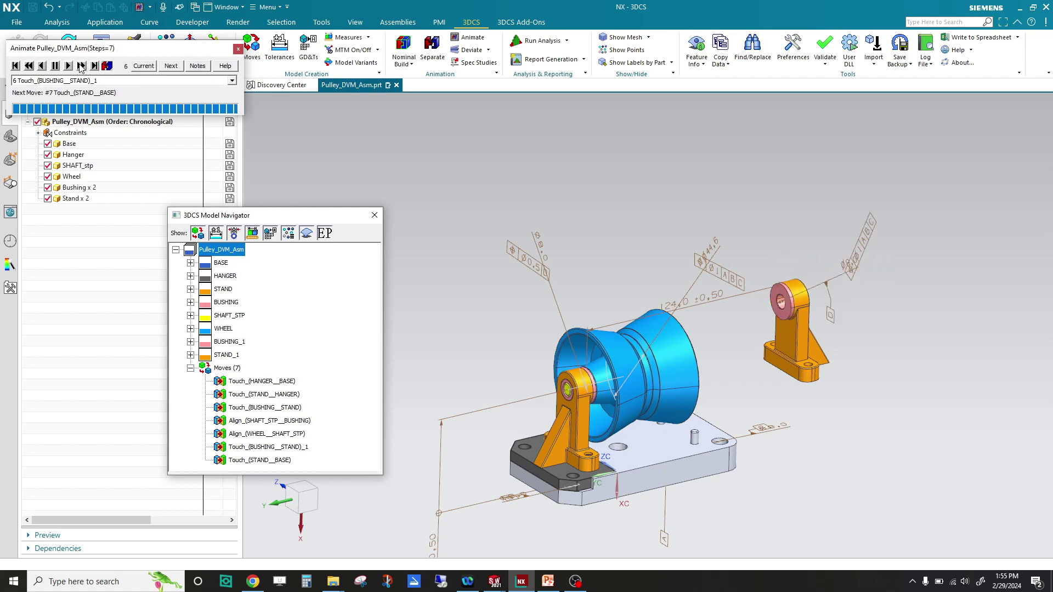
{"action": "left_click", "coordinate": [81, 68]}
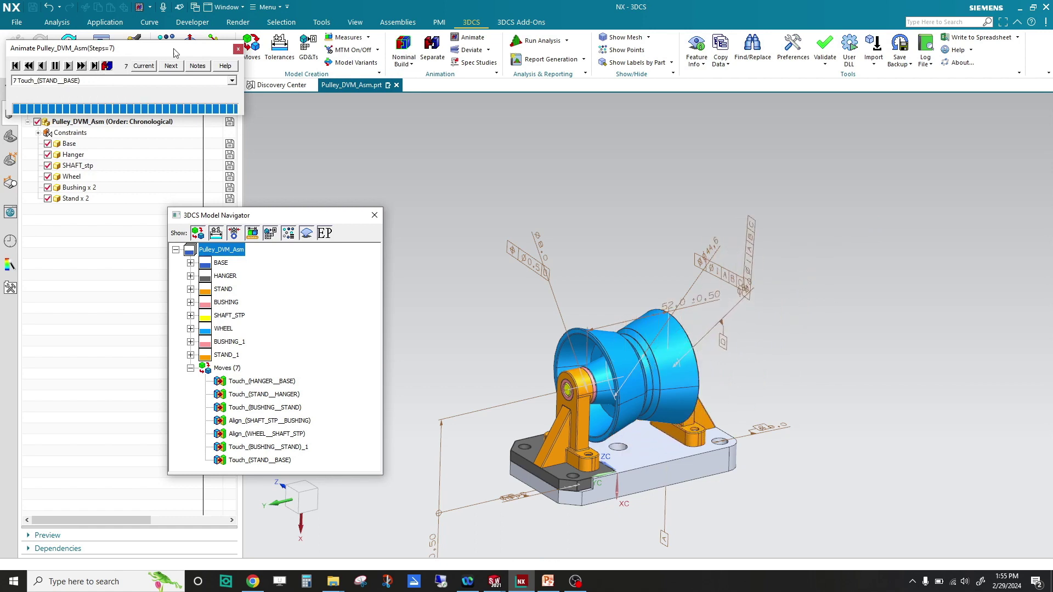
{"action": "left_click", "coordinate": [237, 51]}
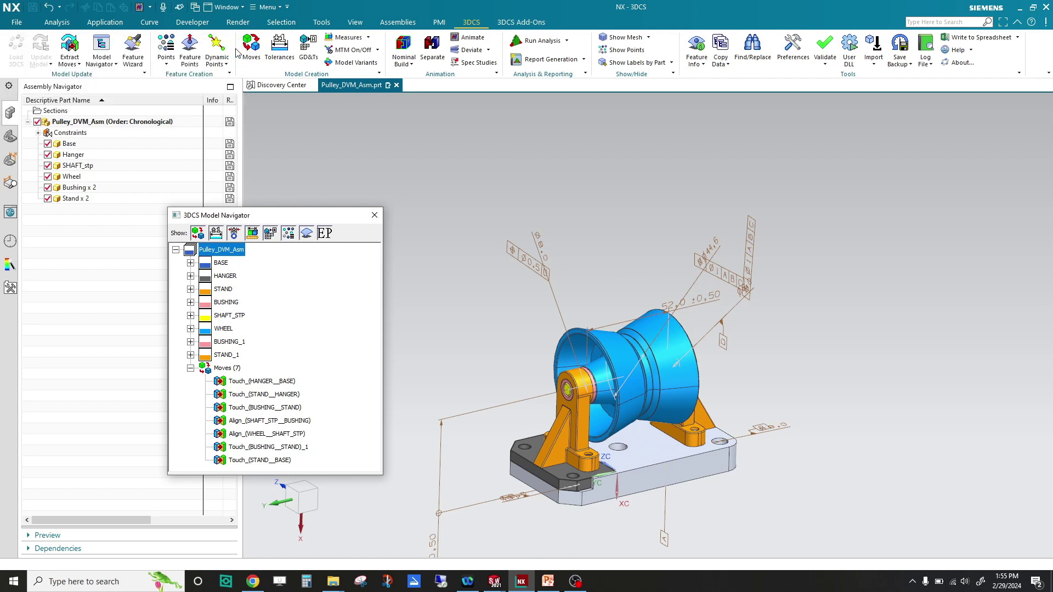
Run a nominal build and a Deviate simulation viewed close up at the stand and bushing, and separate the parts again.
{"action": "middle_click_drag", "start_coordinate": [373, 203], "coordinate": [370, 188]}
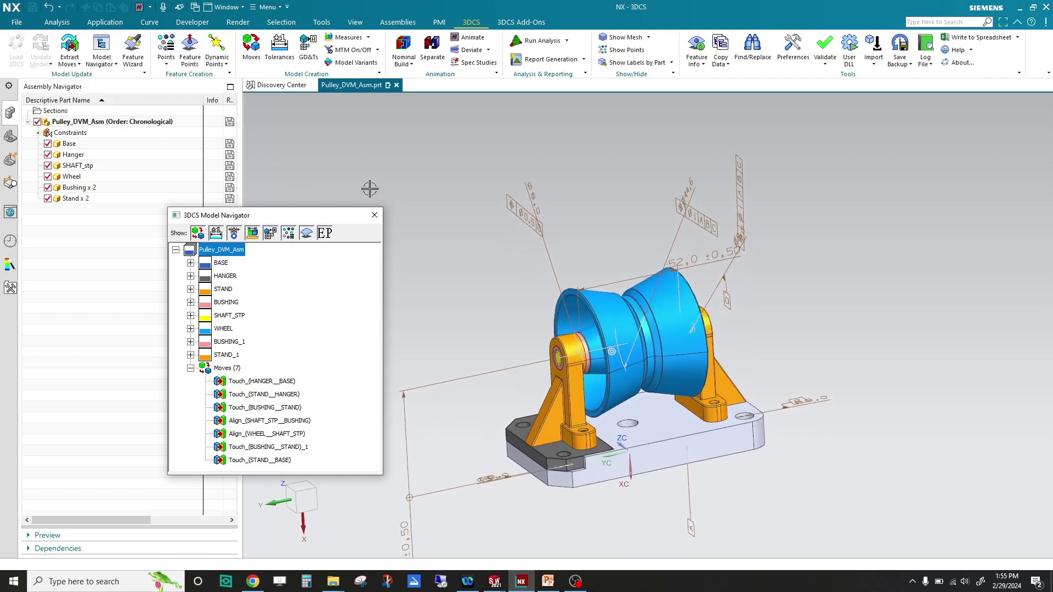
{"action": "left_click", "coordinate": [402, 50]}
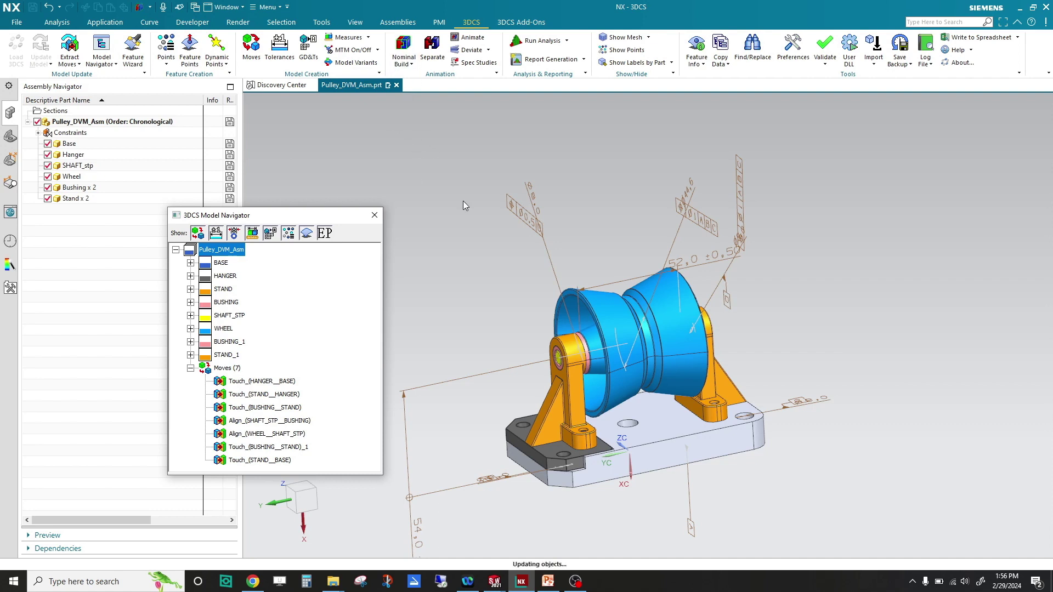
{"action": "scroll", "coordinate": [468, 208], "scroll_direction": "up", "scroll_amount": 5}
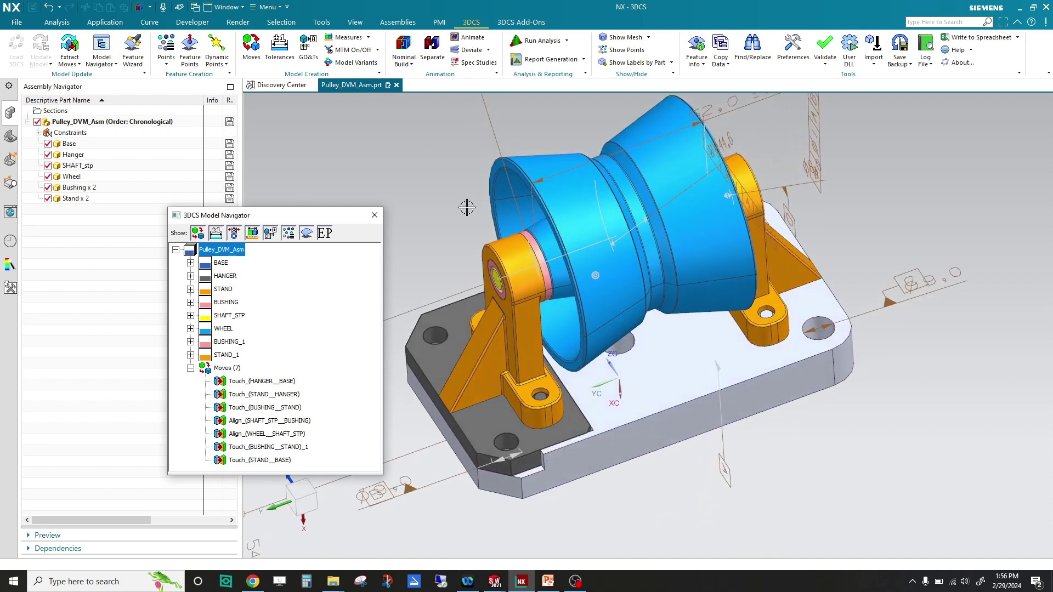
{"action": "scroll", "coordinate": [467, 207], "scroll_direction": "up", "scroll_amount": 4}
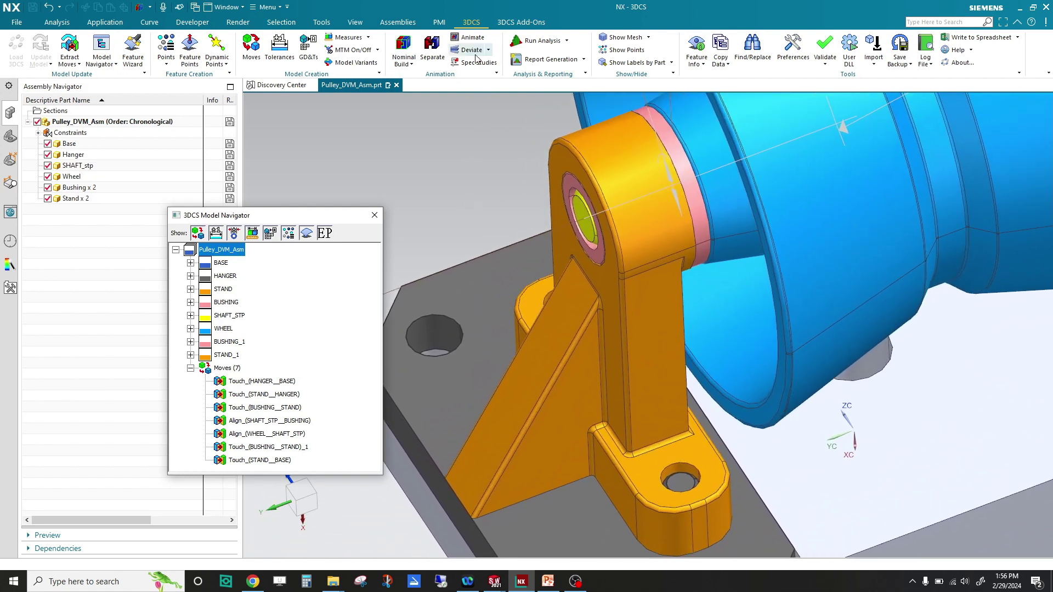
{"action": "left_click", "coordinate": [473, 51]}
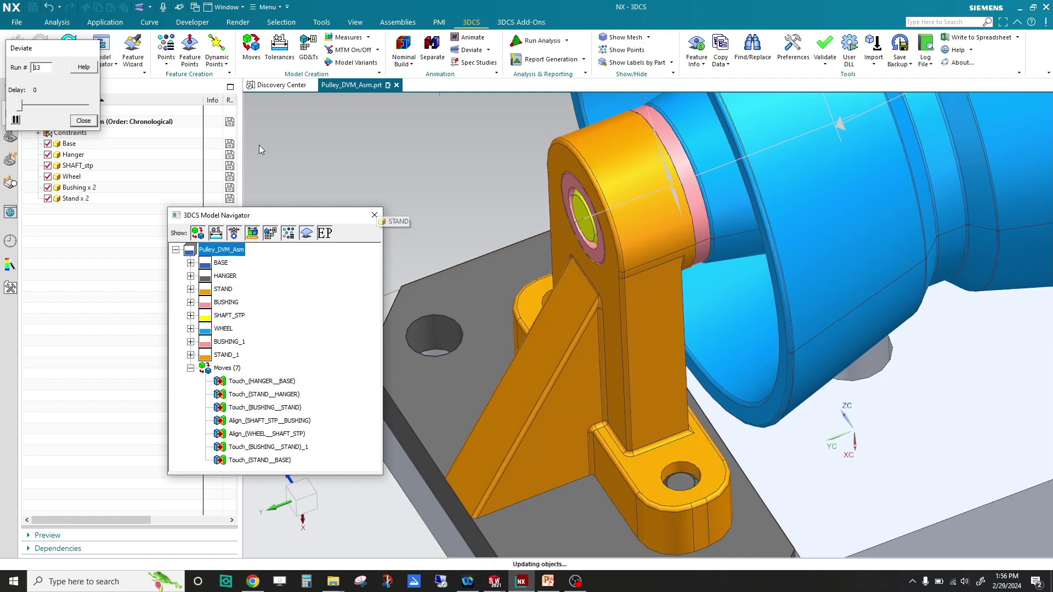
{"action": "left_click", "coordinate": [90, 123]}
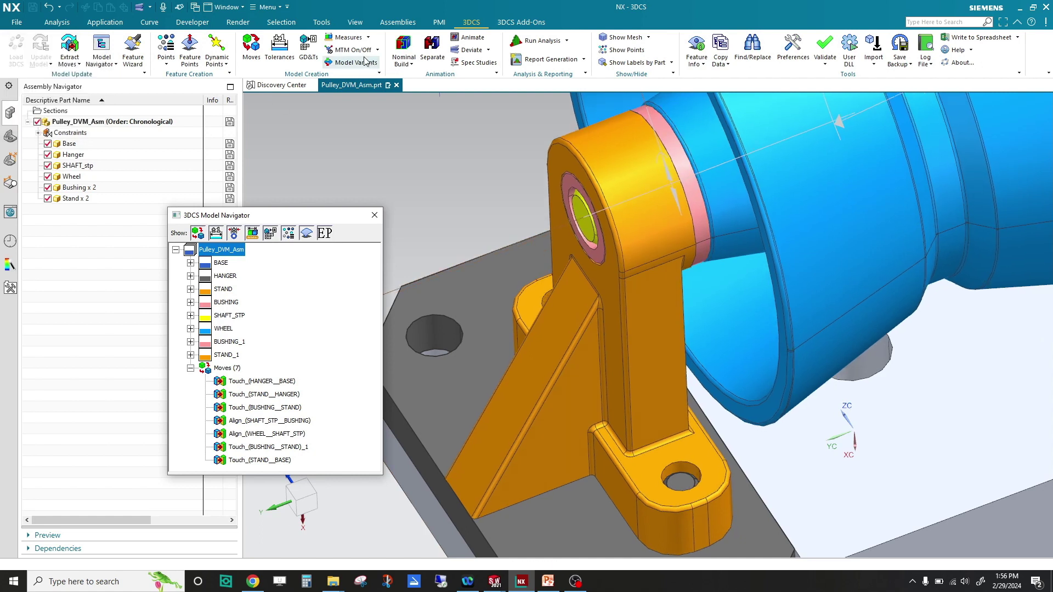
{"action": "left_click", "coordinate": [433, 48]}
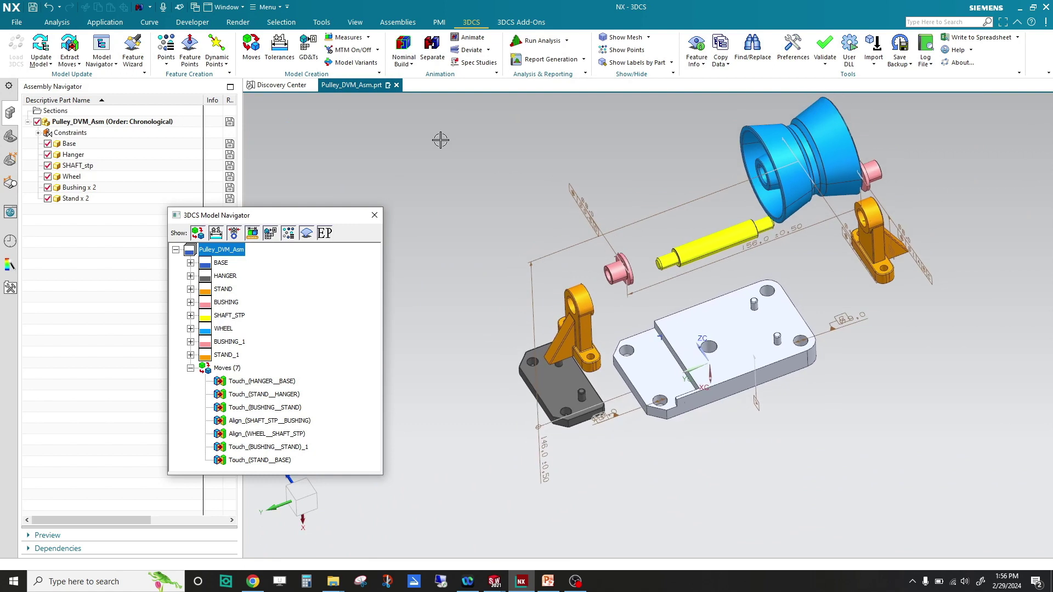
Examine the features listed under BASE and the extracted moves in the model tree, checking the geometry each one references.
{"action": "left_click", "coordinate": [191, 263]}
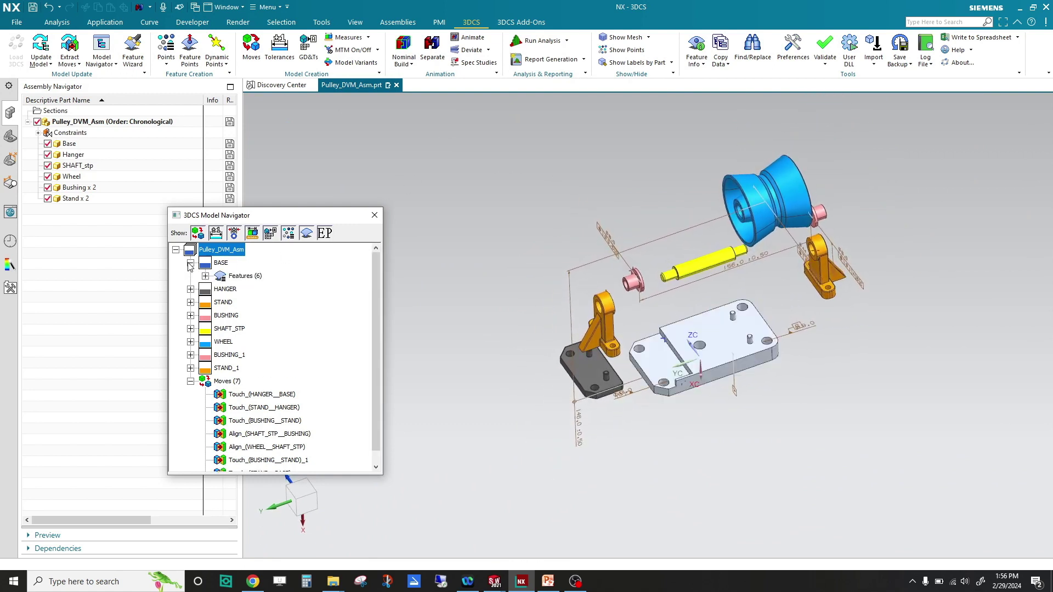
{"action": "left_click", "coordinate": [205, 276]}
{"action": "left_click", "coordinate": [255, 290]}
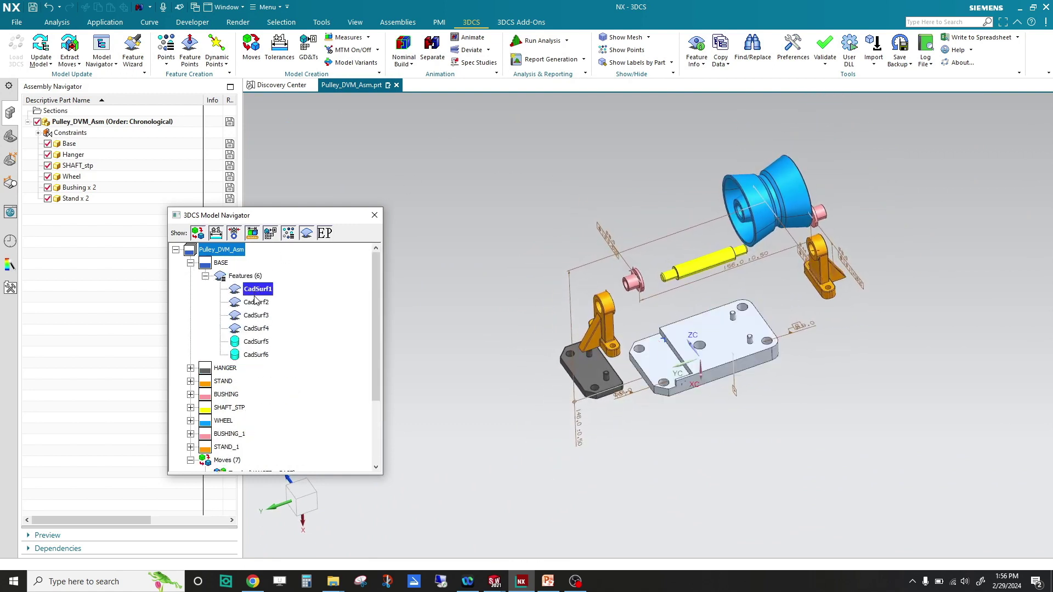
{"action": "left_click", "coordinate": [256, 315]}
{"action": "left_click", "coordinate": [258, 341]}
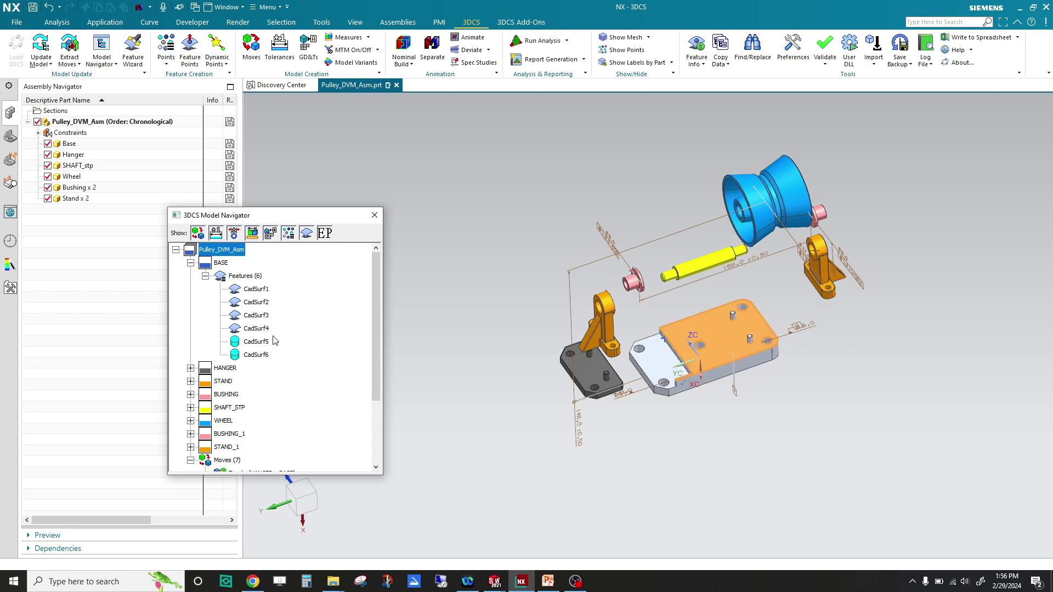
{"action": "scroll", "coordinate": [275, 362], "scroll_direction": "down", "scroll_amount": 3}
{"action": "left_click", "coordinate": [291, 381]}
{"action": "left_click", "coordinate": [283, 395]}
{"action": "left_click", "coordinate": [283, 407]}
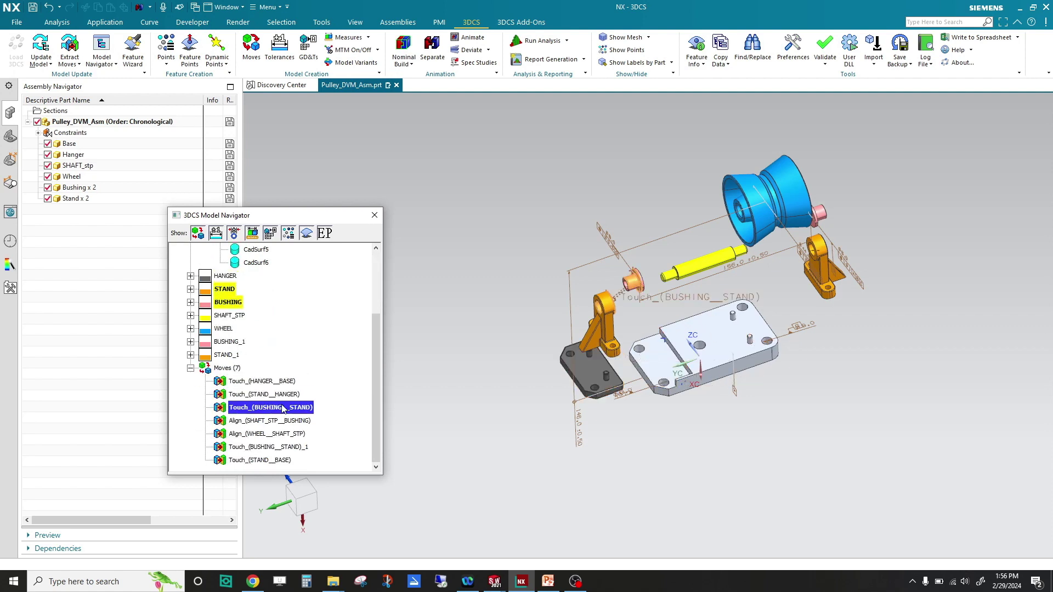
{"action": "left_click", "coordinate": [298, 329]}
{"action": "scroll", "coordinate": [300, 326], "scroll_direction": "up", "scroll_amount": 3}
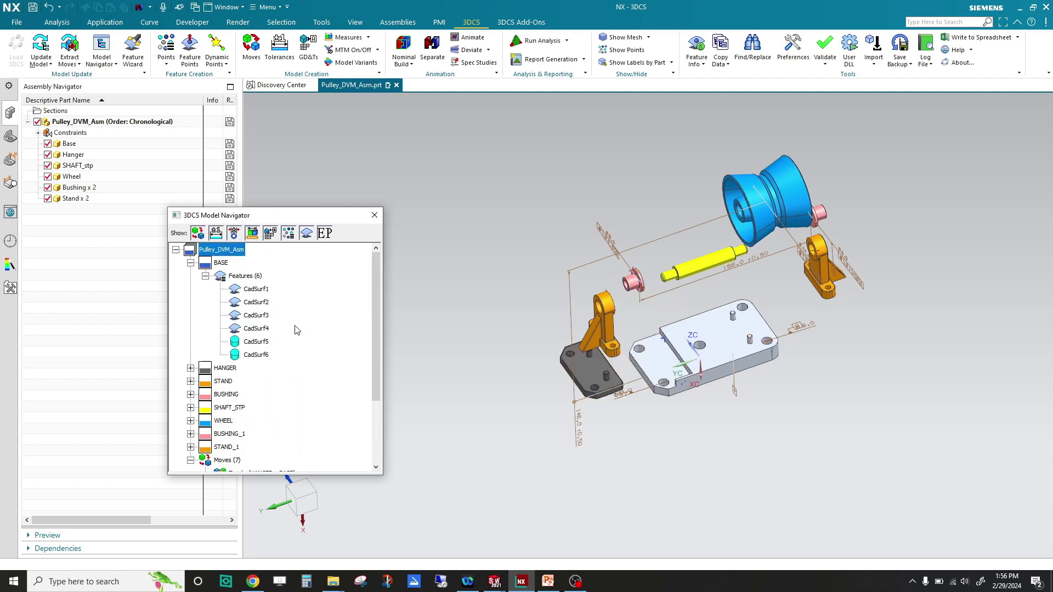
Extract the GD&T callouts from the root assembly Pulley_DVM_Asm into the 3DCS model.
{"action": "left_click", "coordinate": [69, 59]}
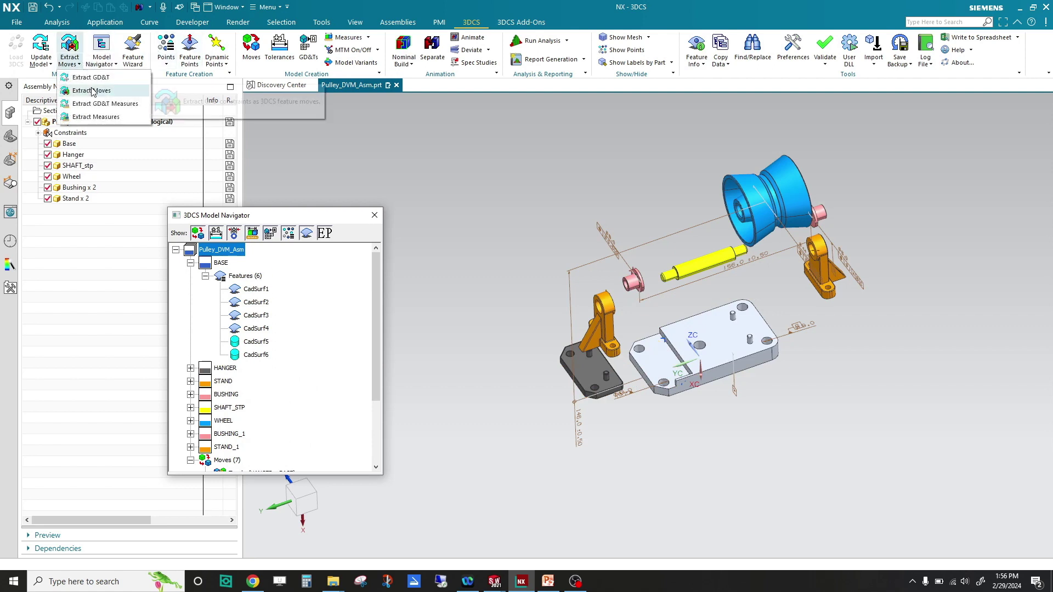
{"action": "left_click", "coordinate": [91, 77]}
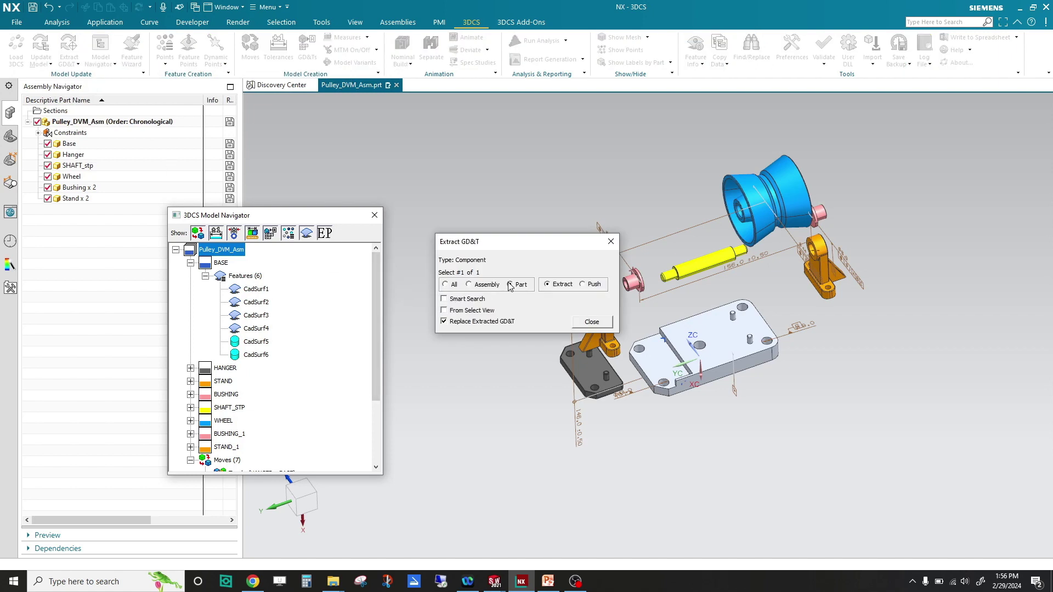
{"action": "left_click", "coordinate": [231, 252]}
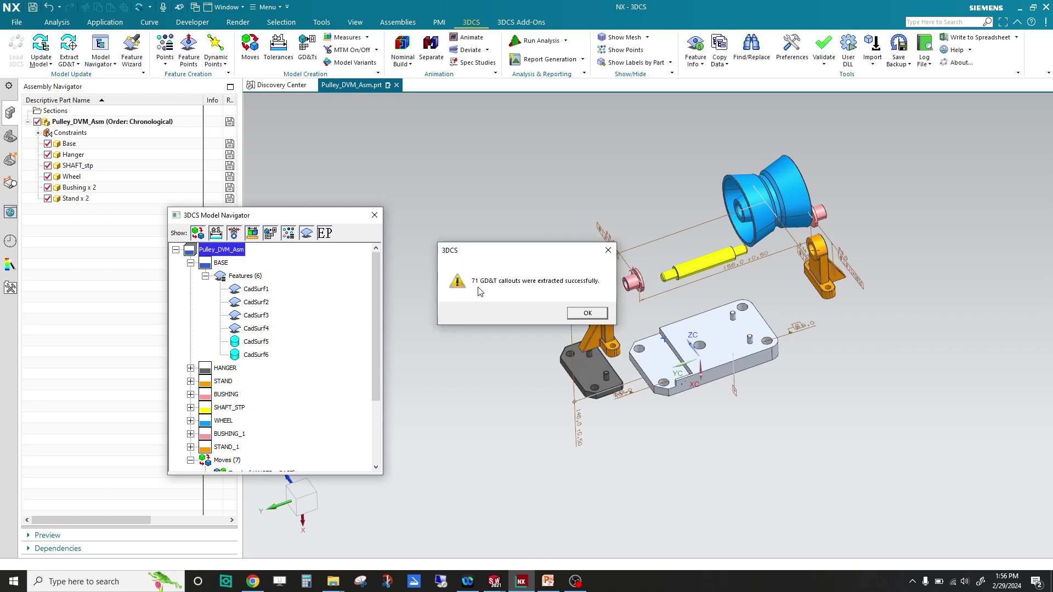
{"action": "left_click", "coordinate": [587, 315]}
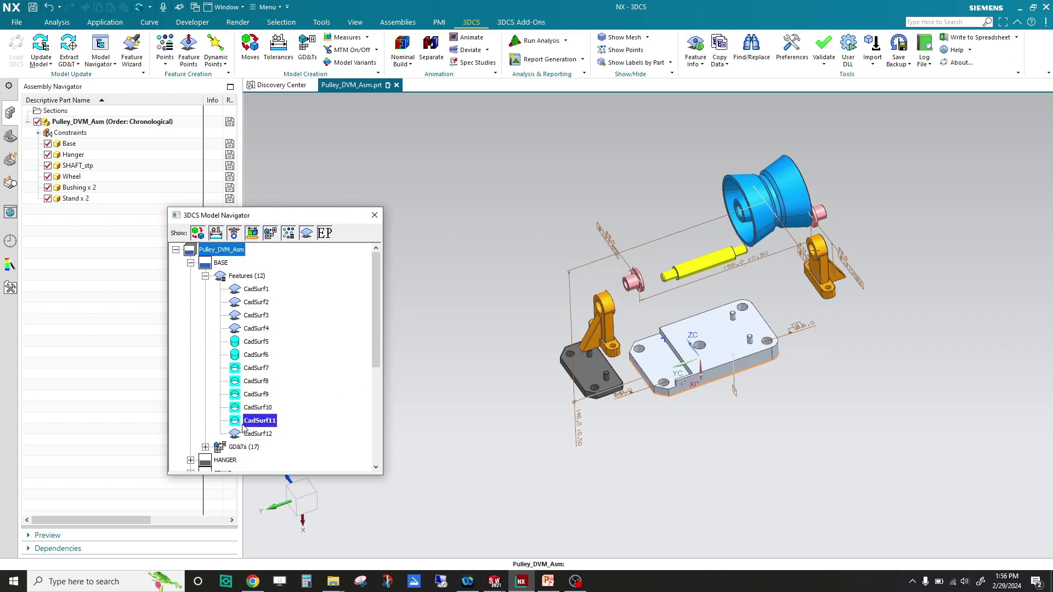
Expand the extracted GD&Ts under BASE and inspect the Size_10_Clear_Hole callout.
{"action": "scroll", "coordinate": [245, 428], "scroll_direction": "down", "scroll_amount": 3}
{"action": "left_click", "coordinate": [205, 373]}
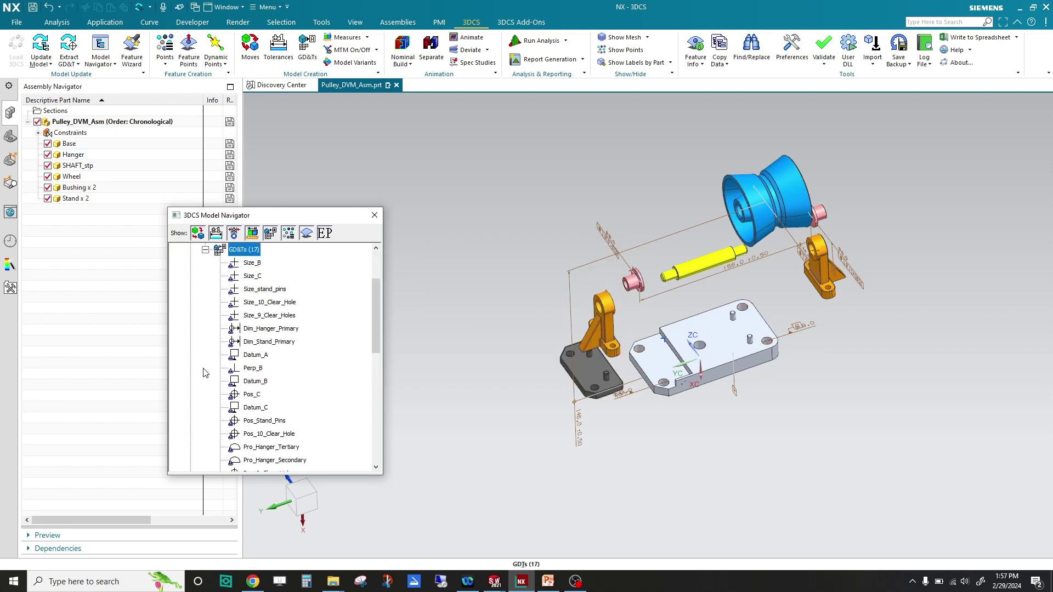
{"action": "scroll", "coordinate": [242, 395], "scroll_direction": "down", "scroll_amount": 1}
{"action": "scroll", "coordinate": [242, 395], "scroll_direction": "up", "scroll_amount": 1}
{"action": "scroll", "coordinate": [248, 383], "scroll_direction": "up", "scroll_amount": 2}
{"action": "left_click", "coordinate": [248, 382]}
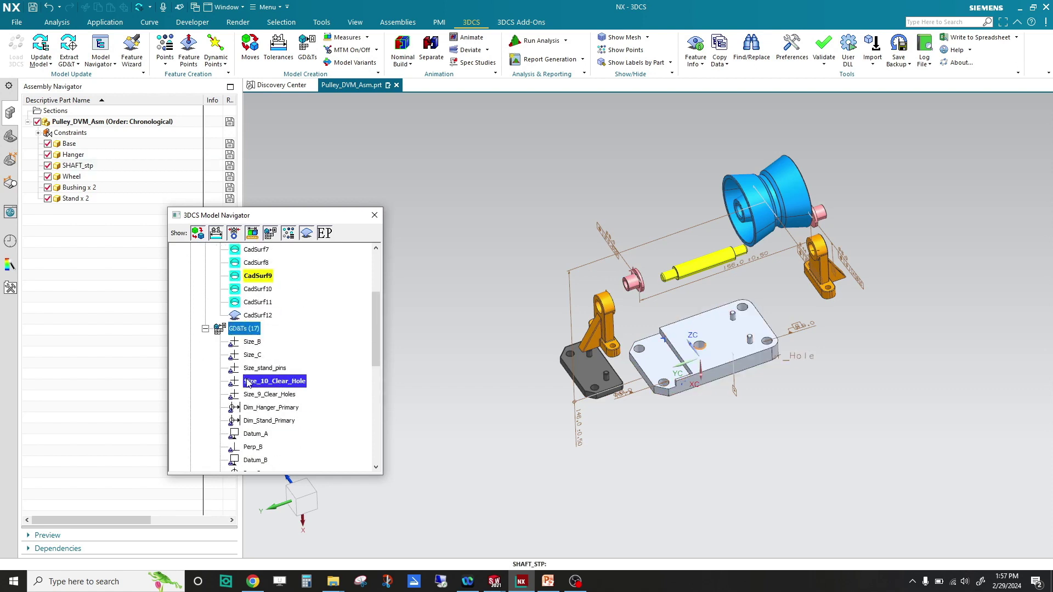
Auto-sort the GD&T list of the BASE part.
{"action": "left_click", "coordinate": [250, 329]}
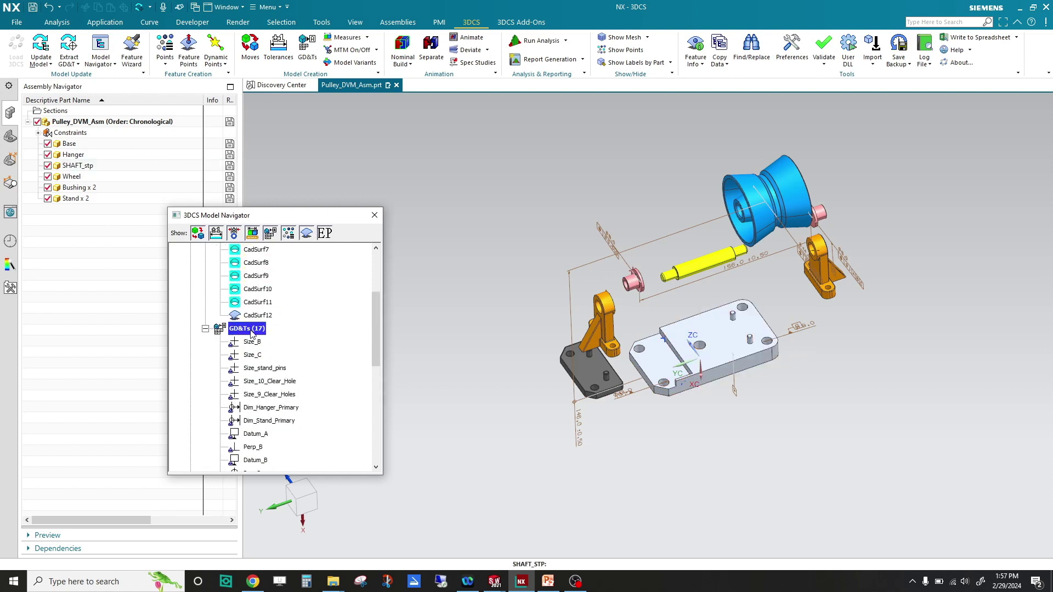
{"action": "double_click", "coordinate": [251, 331]}
{"action": "left_click", "coordinate": [468, 333]}
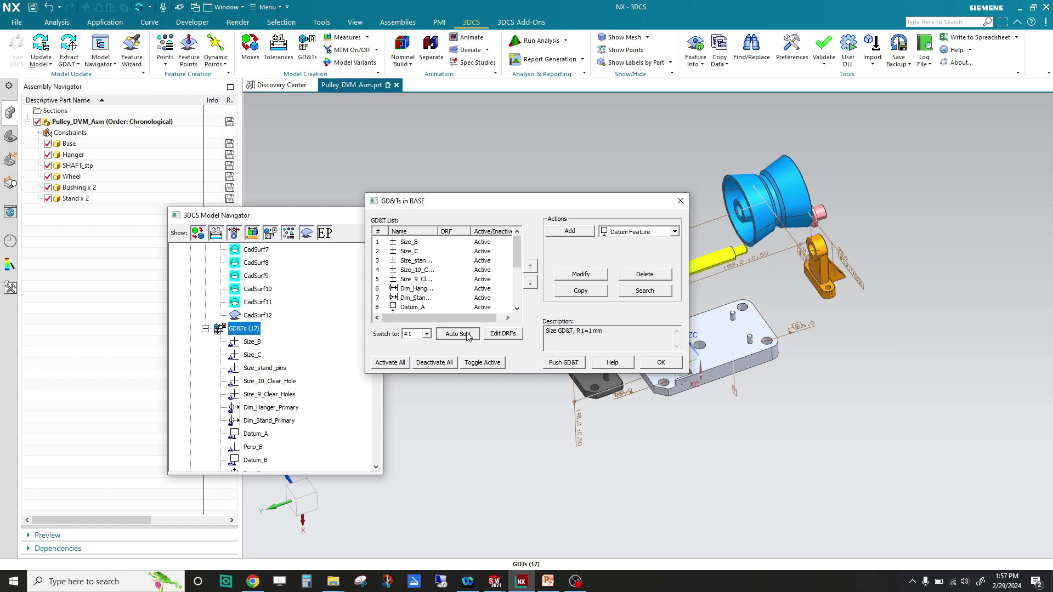
{"action": "left_click", "coordinate": [660, 363]}
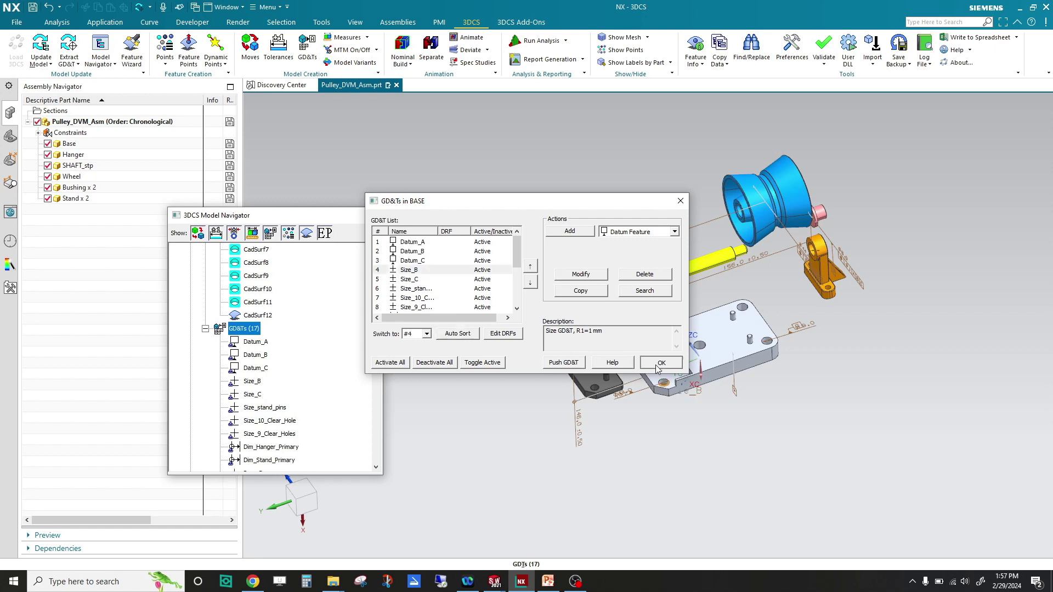
Inspect Datum_A, Datum_B, Datum_C and the hanger profile callouts of BASE to see which surfaces and holes they control.
{"action": "left_click", "coordinate": [255, 342]}
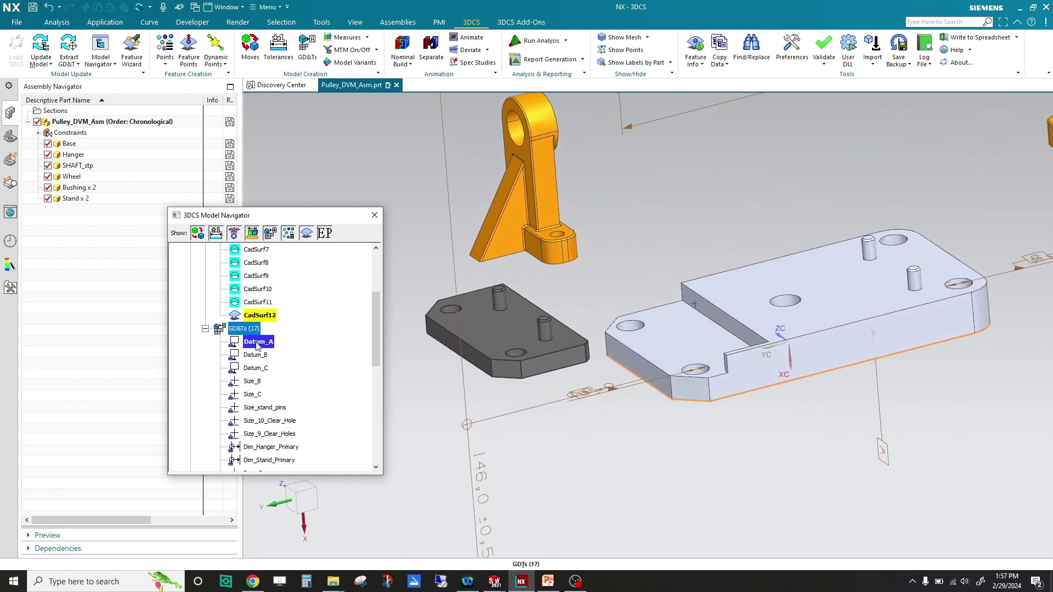
{"action": "left_click", "coordinate": [259, 355]}
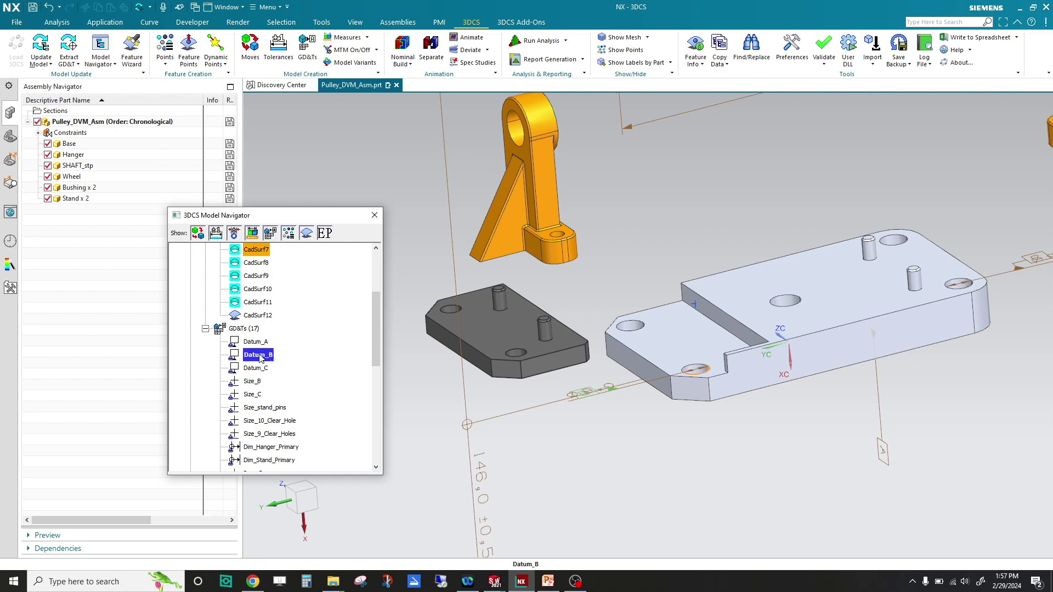
{"action": "left_click", "coordinate": [260, 368]}
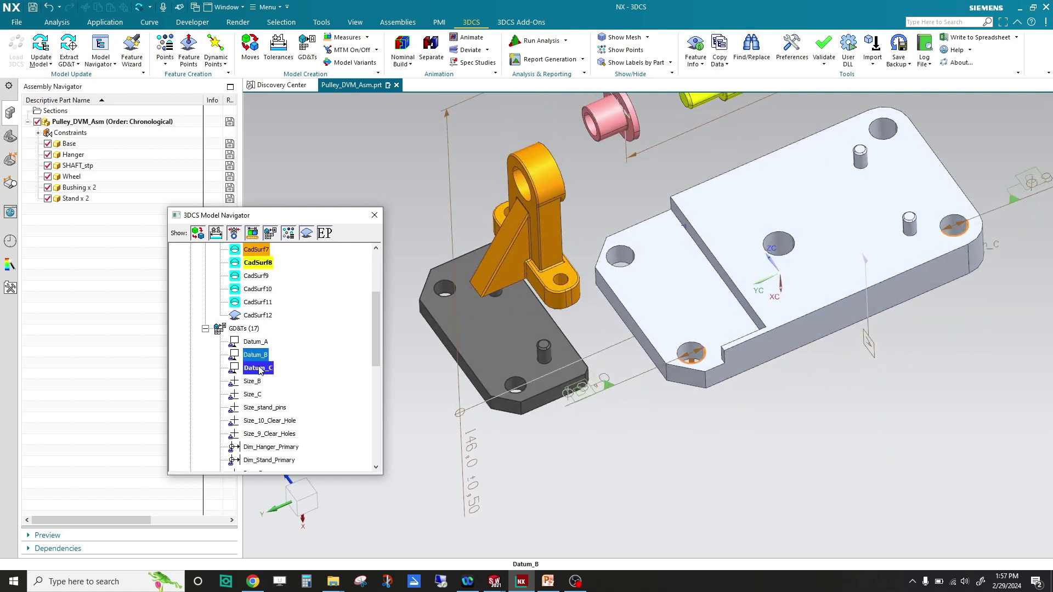
{"action": "scroll", "coordinate": [260, 369], "scroll_direction": "down", "scroll_amount": 3}
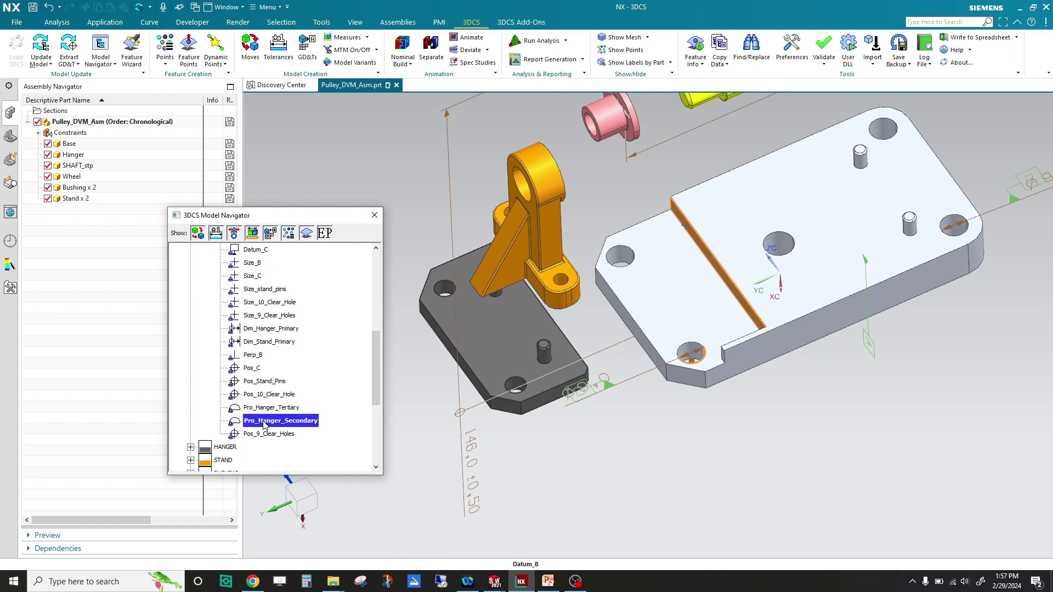
{"action": "left_click", "coordinate": [269, 409]}
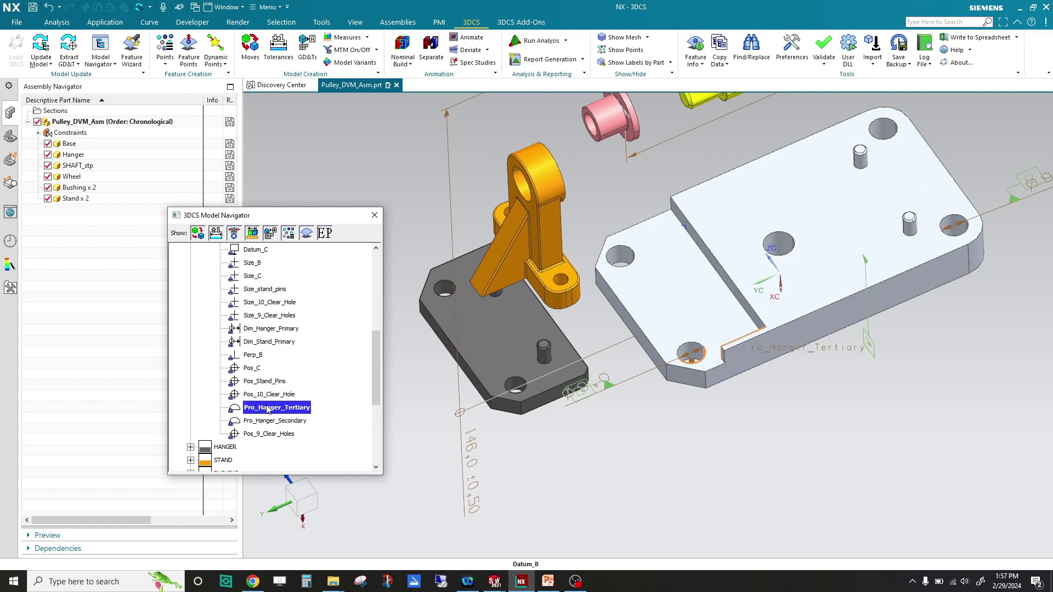
{"action": "left_click", "coordinate": [417, 229]}
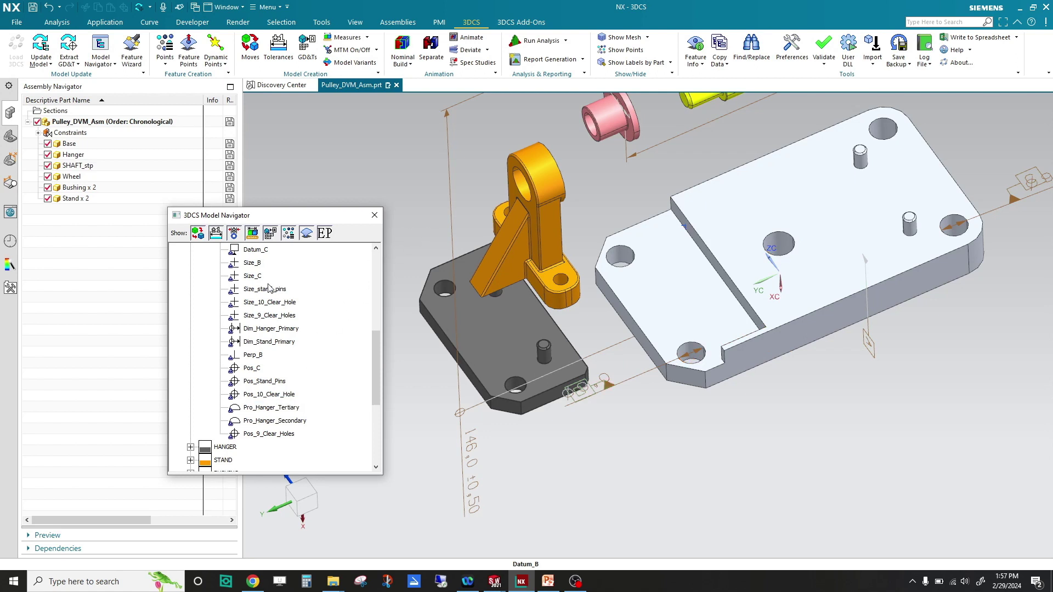
Display the 3DCS mesh on the assembly's parts.
{"action": "left_click", "coordinate": [624, 37]}
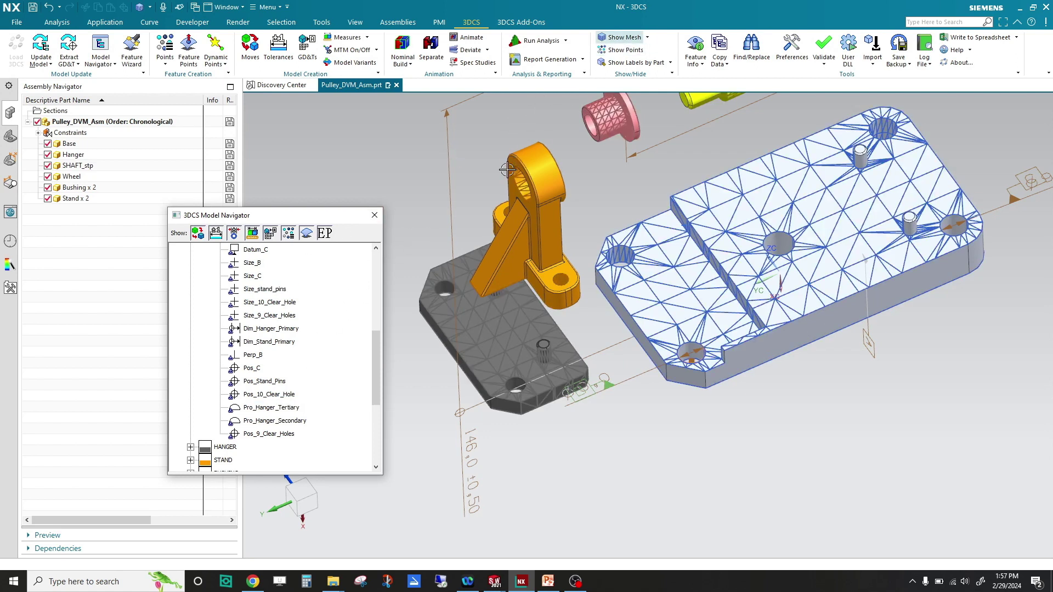
Run a Sweep animation with the view close on the slot and clearance hole of the meshed BASE to examine its variation.
{"action": "scroll", "coordinate": [501, 168], "scroll_direction": "up", "scroll_amount": 5}
{"action": "scroll", "coordinate": [496, 173], "scroll_direction": "up", "scroll_amount": 5}
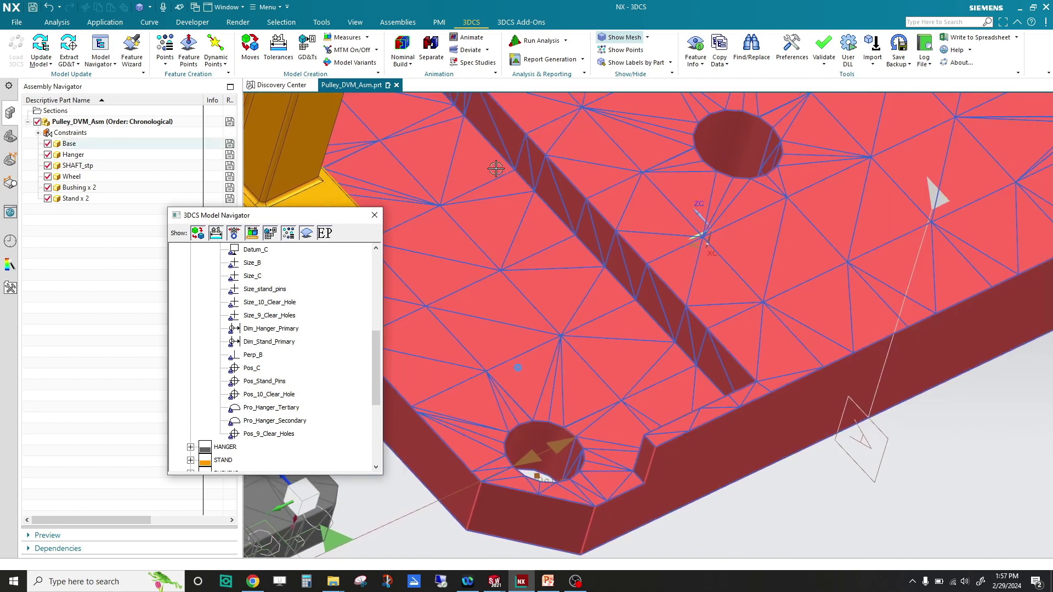
{"action": "scroll", "coordinate": [457, 212], "scroll_direction": "up", "scroll_amount": 4}
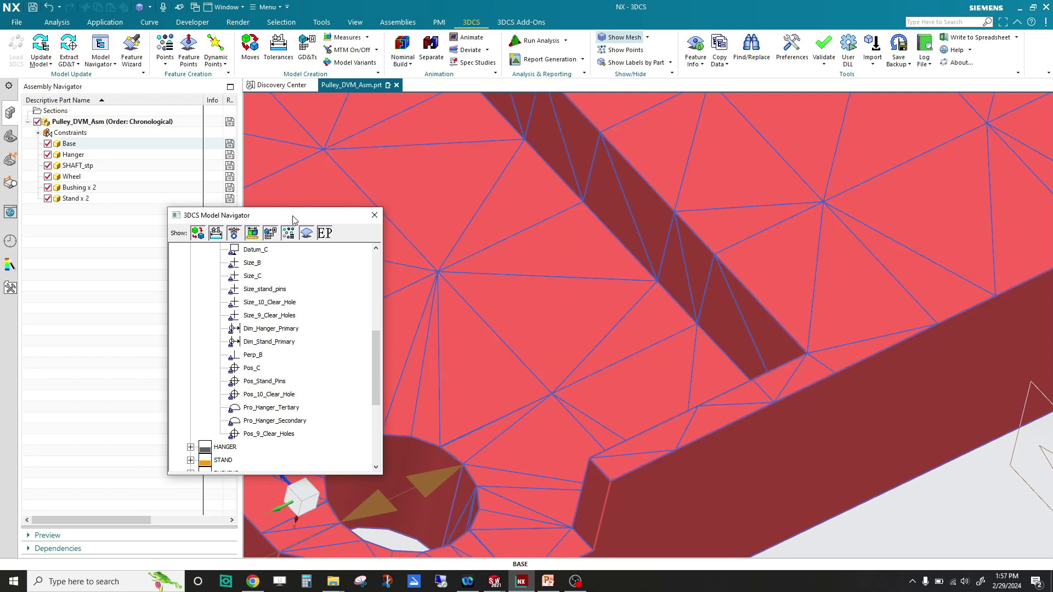
{"action": "left_click_drag", "start_coordinate": [289, 218], "coordinate": [215, 226]}
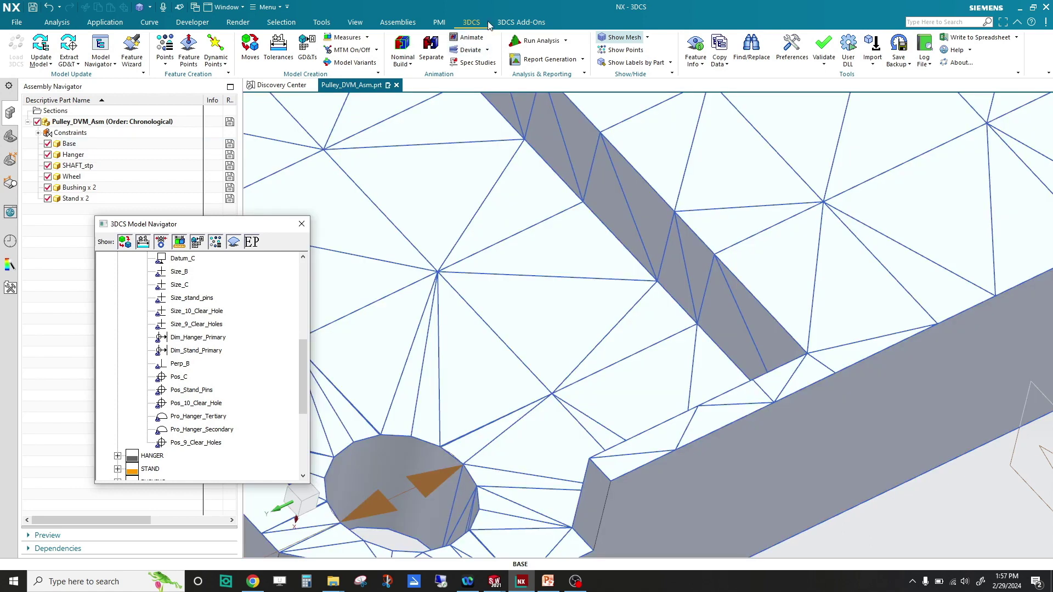
{"action": "left_click", "coordinate": [486, 50]}
{"action": "left_click", "coordinate": [472, 77]}
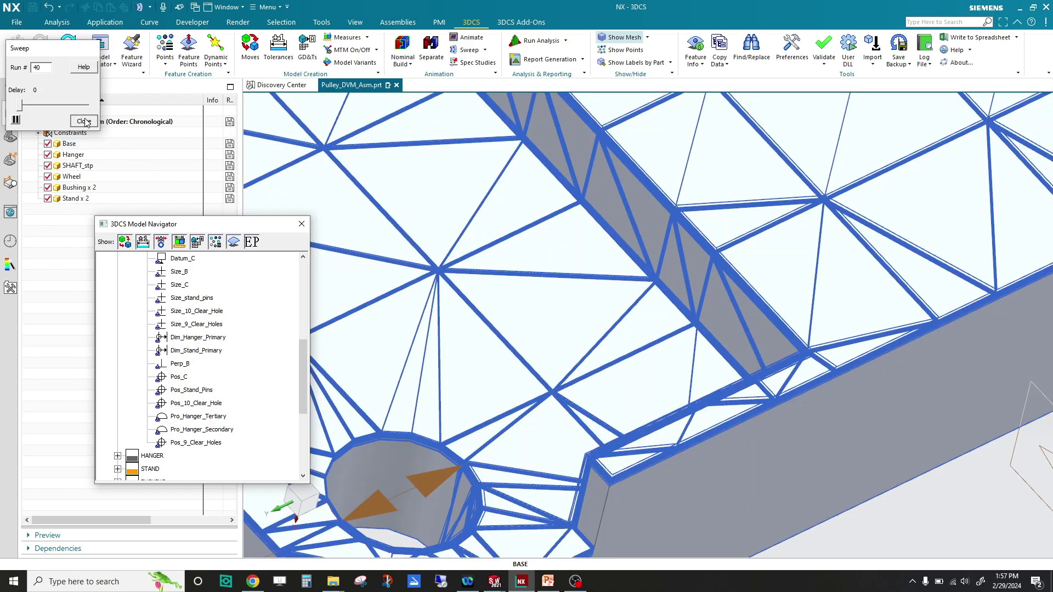
{"action": "left_click", "coordinate": [84, 121]}
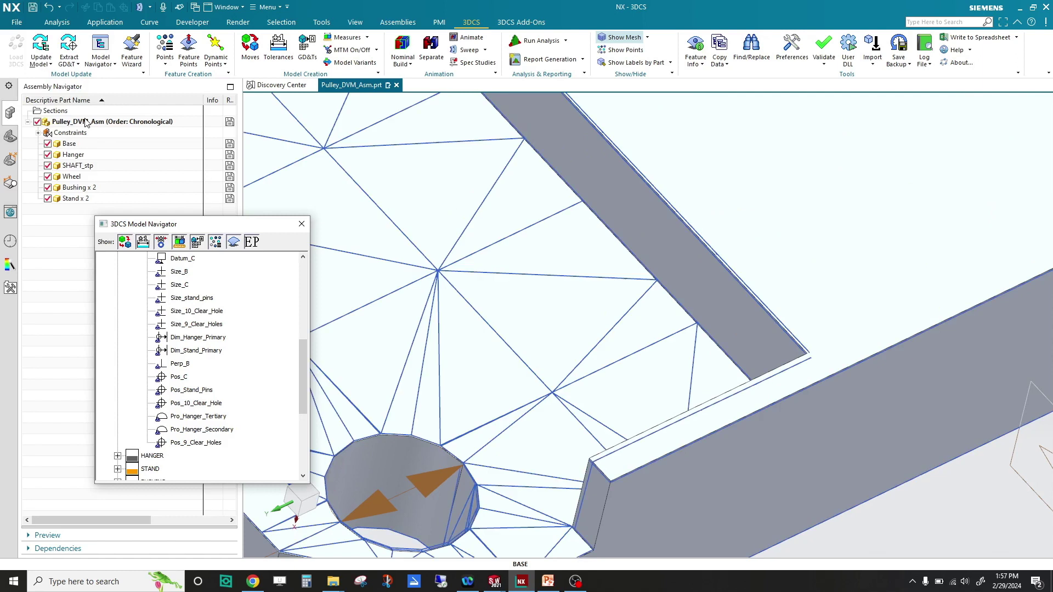
Hide the mesh, bring the assembly to its nominal build and run the Deviate animation to examine the simulated part variation.
{"action": "left_click", "coordinate": [432, 47]}
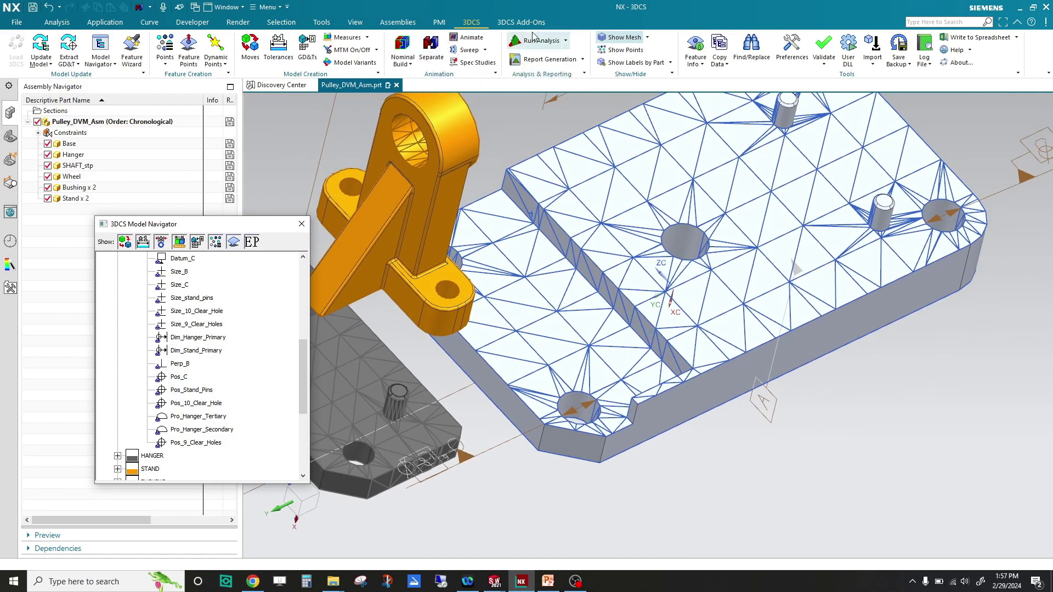
{"action": "left_click", "coordinate": [406, 48]}
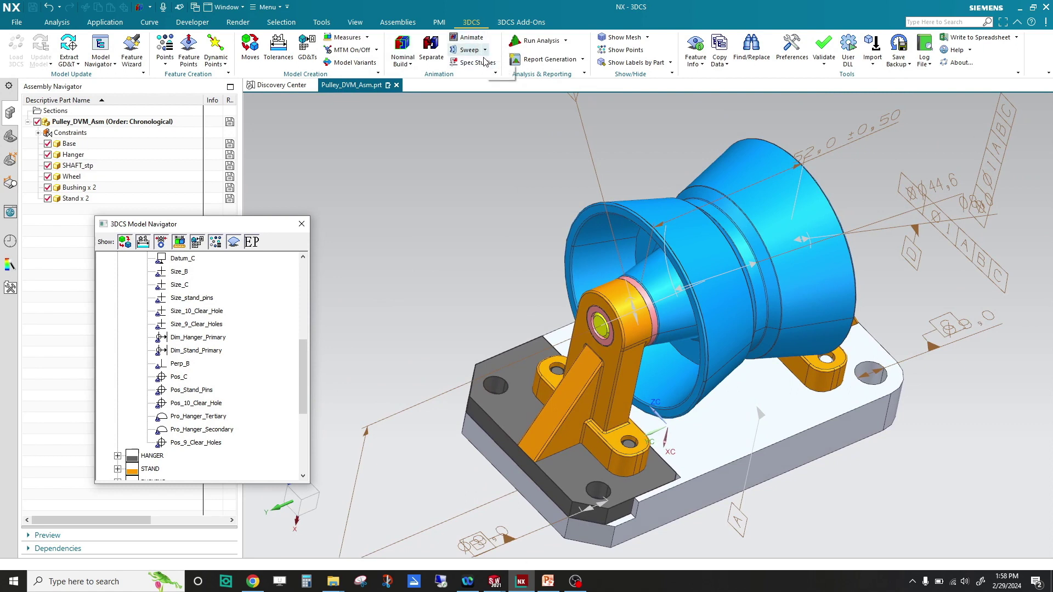
{"action": "left_click", "coordinate": [485, 50]}
{"action": "left_click", "coordinate": [476, 70]}
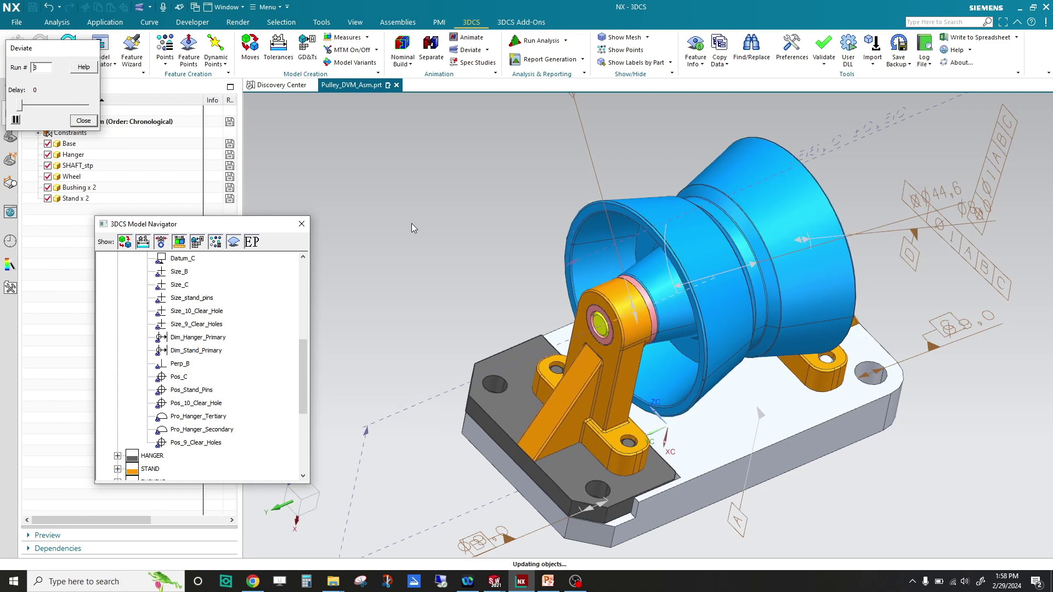
{"action": "left_click", "coordinate": [83, 121]}
Review the assembly's moves in the 3DCS Model Navigator and separate the parts.
{"action": "left_click", "coordinate": [197, 340]}
{"action": "scroll", "coordinate": [197, 345], "scroll_direction": "down", "scroll_amount": 4}
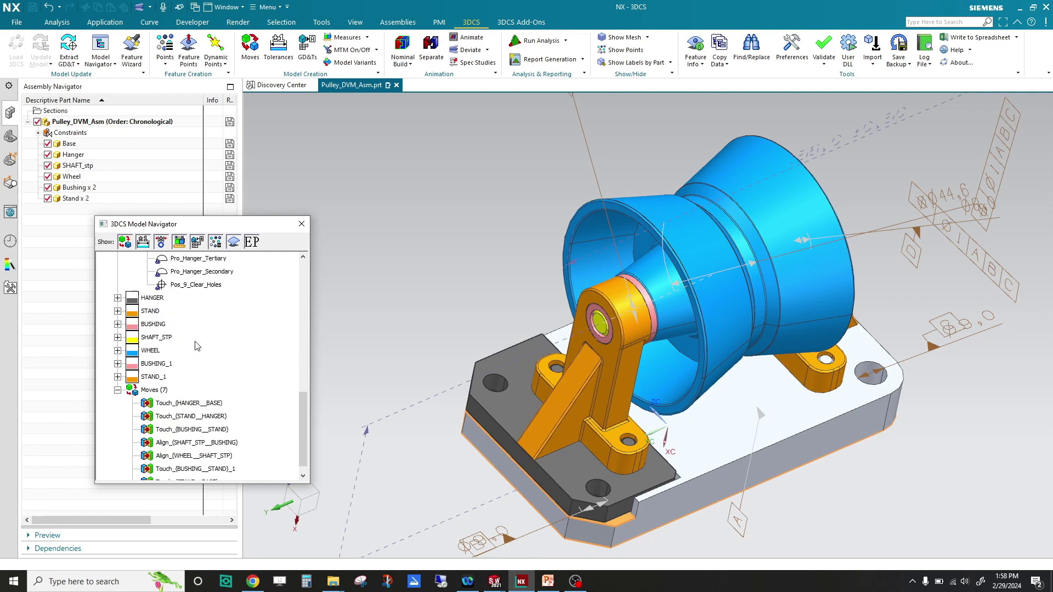
{"action": "scroll", "coordinate": [197, 344], "scroll_direction": "up", "scroll_amount": 3}
{"action": "scroll", "coordinate": [197, 346], "scroll_direction": "down", "scroll_amount": 2}
{"action": "scroll", "coordinate": [197, 346], "scroll_direction": "down", "scroll_amount": 2}
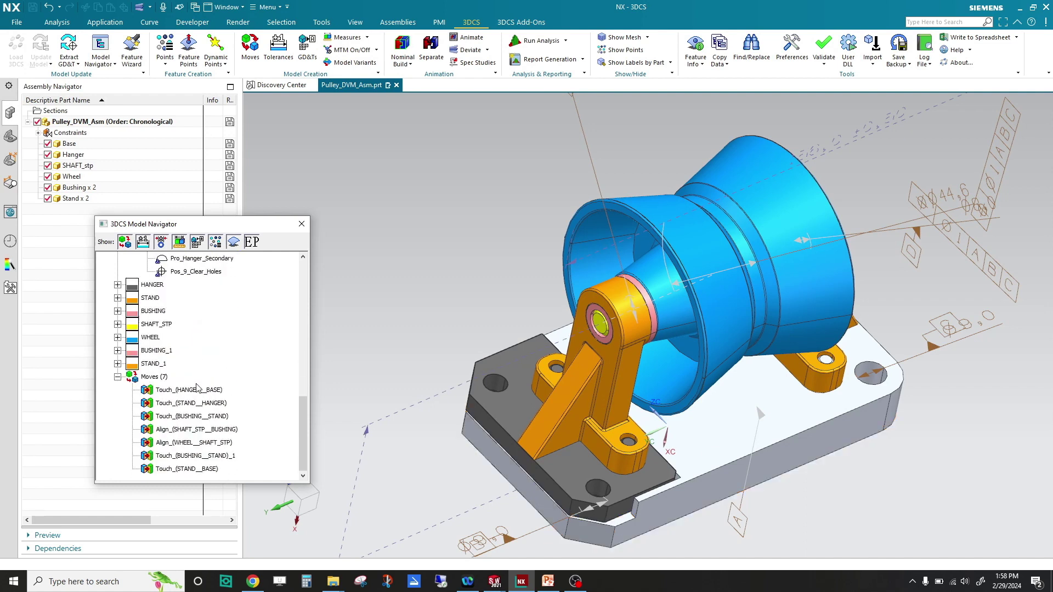
{"action": "left_click", "coordinate": [431, 47]}
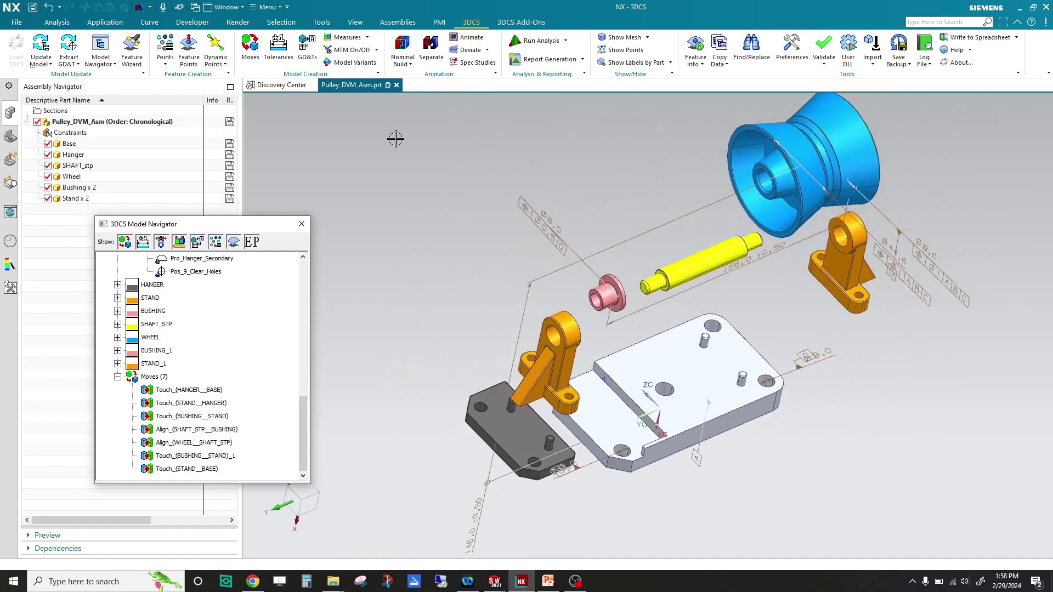
Extract the measures from the root assembly Pulley_DVM_Asm.
{"action": "left_click", "coordinate": [77, 66]}
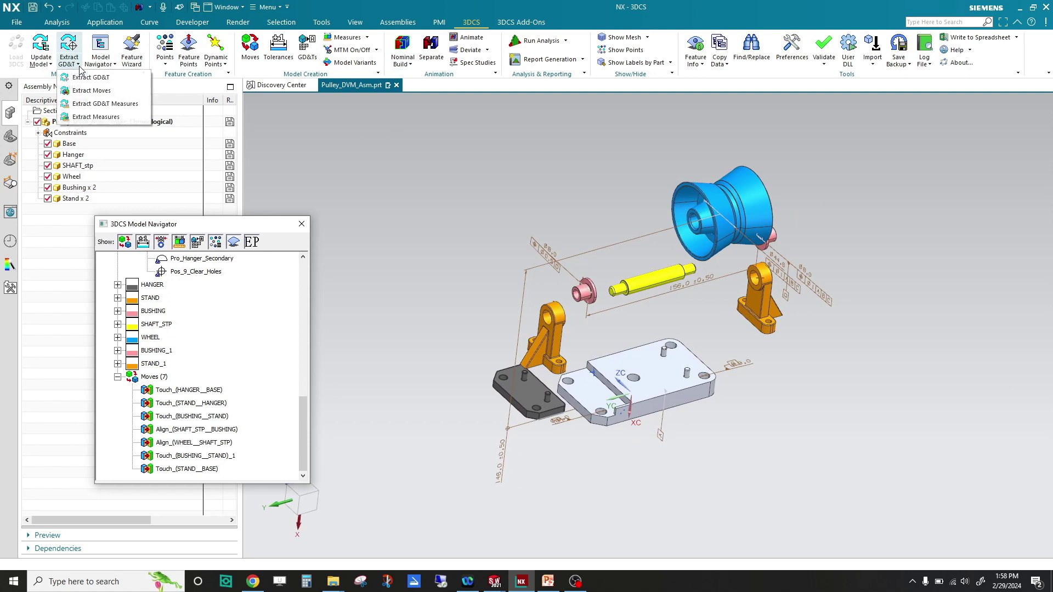
{"action": "left_click", "coordinate": [115, 64]}
{"action": "left_click", "coordinate": [78, 65]}
{"action": "left_click", "coordinate": [93, 117]}
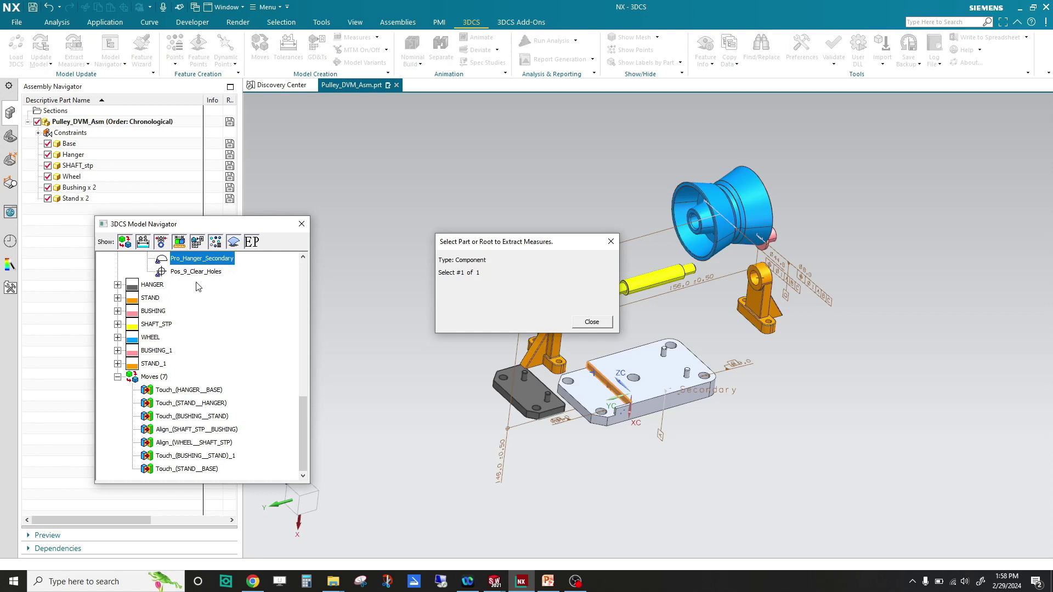
{"action": "scroll", "coordinate": [231, 368], "scroll_direction": "up", "scroll_amount": 10}
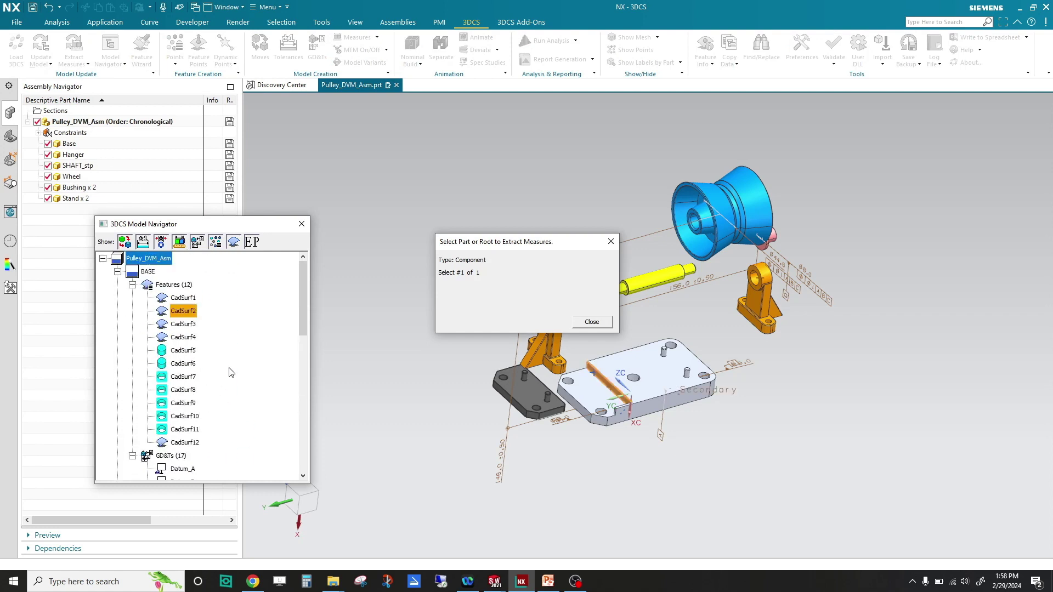
{"action": "left_click", "coordinate": [155, 260]}
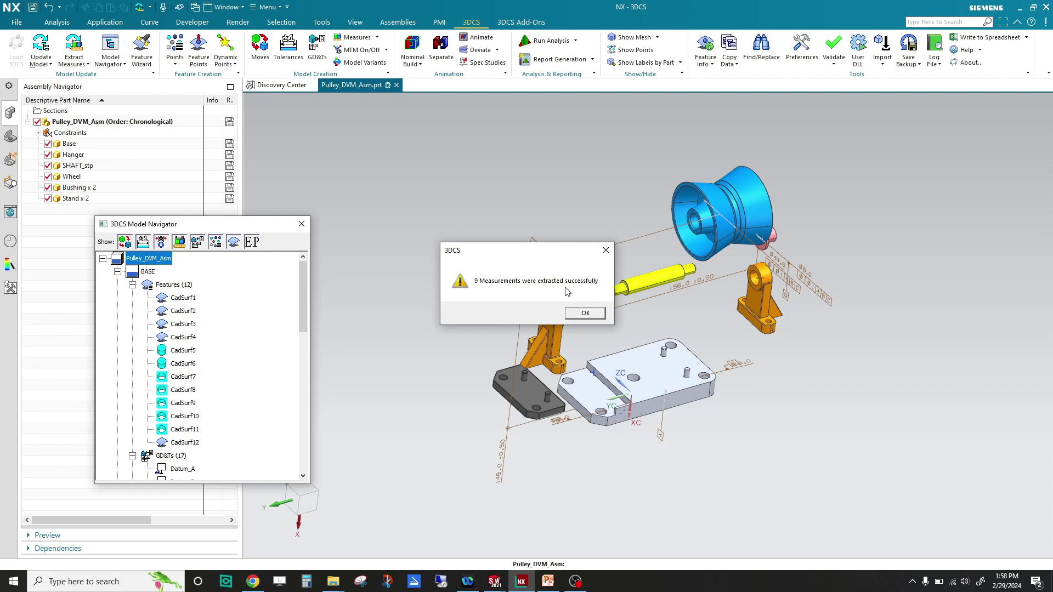
{"action": "left_click", "coordinate": [583, 314]}
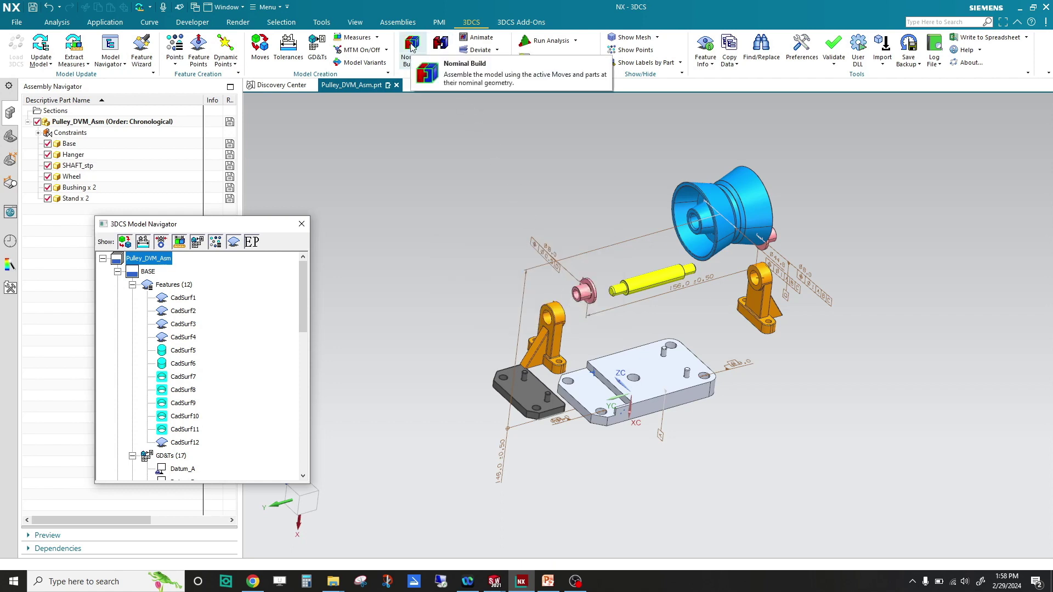
Extract the GD&T measures from the root assembly Pulley_DVM_Asm.
{"action": "left_click", "coordinate": [88, 64]}
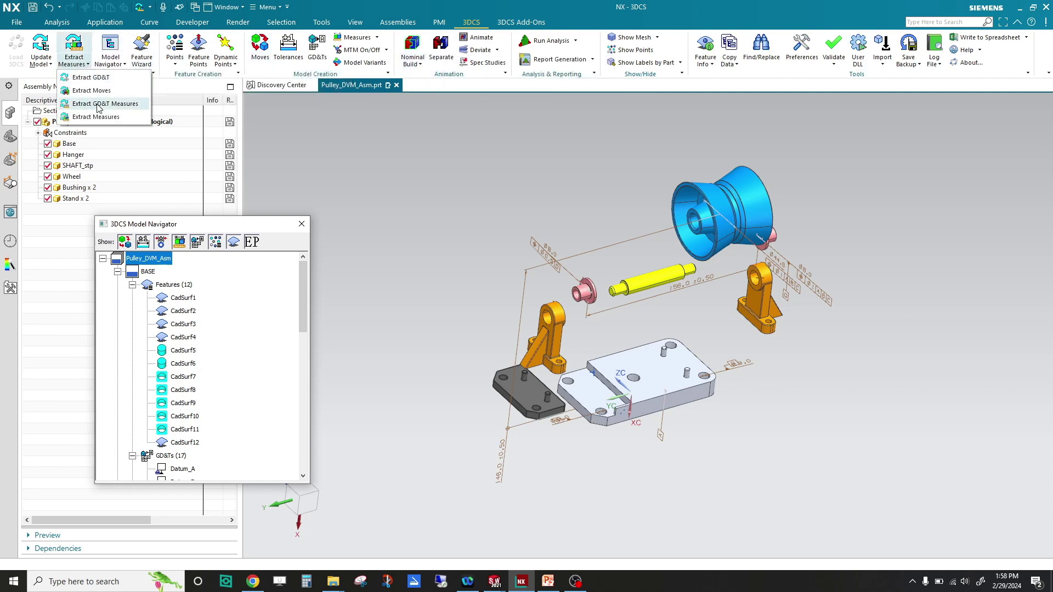
{"action": "left_click", "coordinate": [99, 104]}
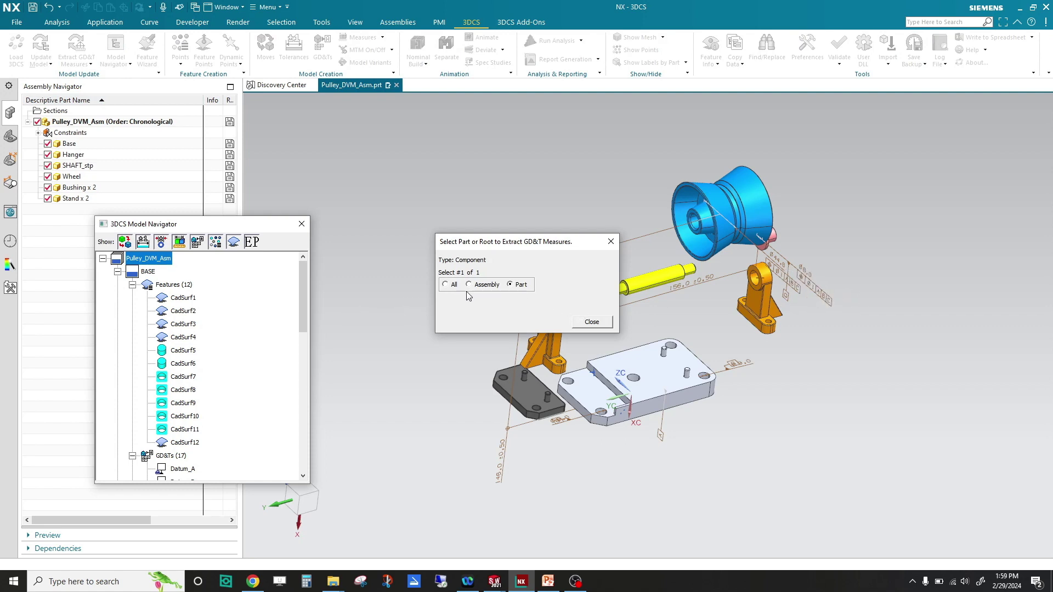
{"action": "left_click", "coordinate": [163, 258]}
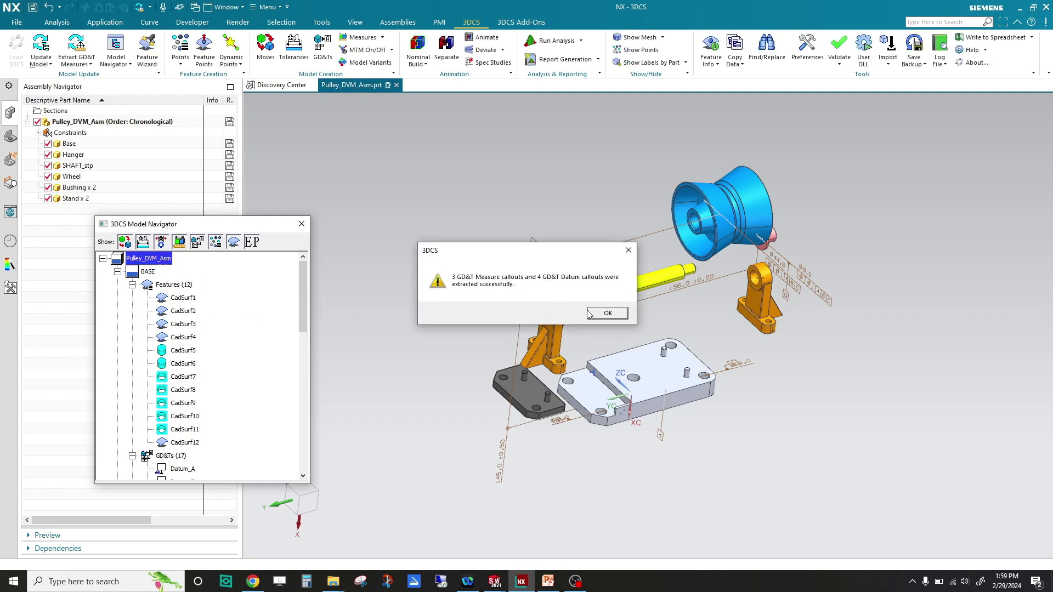
{"action": "left_click", "coordinate": [607, 314]}
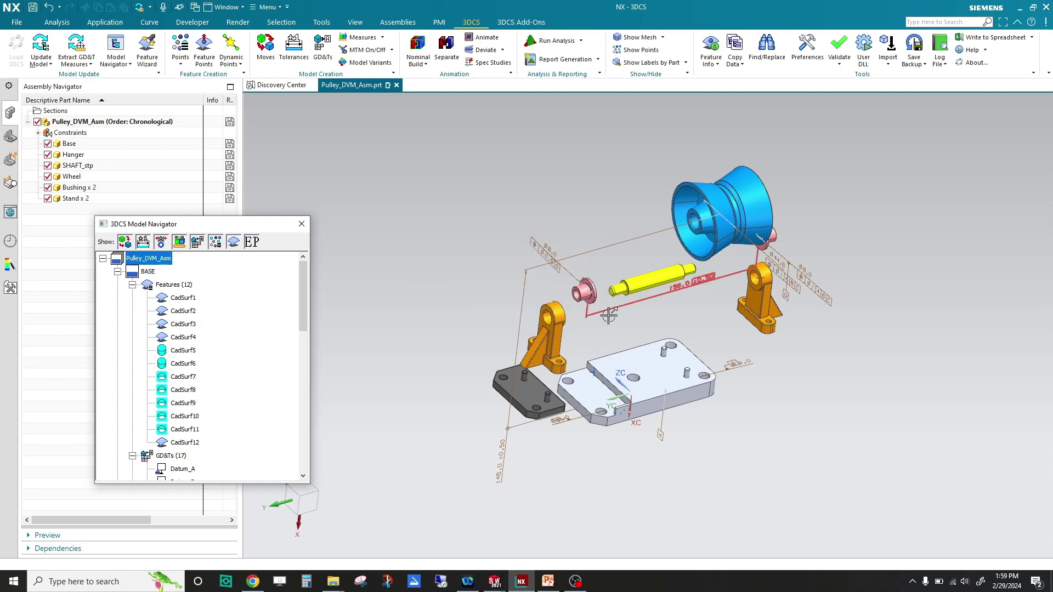
Expand the assembly's extracted measures and inspect Pos_Pulley_OD and Dim_A_to_Pulley_Center in the model.
{"action": "scroll", "coordinate": [273, 378], "scroll_direction": "down", "scroll_amount": 8}
{"action": "scroll", "coordinate": [272, 378], "scroll_direction": "down", "scroll_amount": 3}
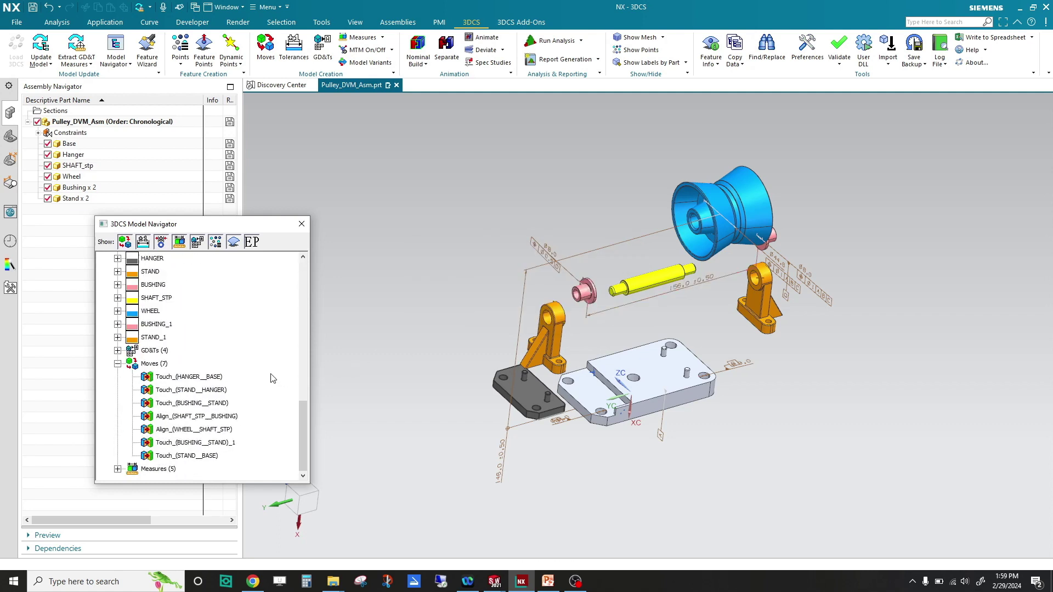
{"action": "left_click", "coordinate": [117, 470]}
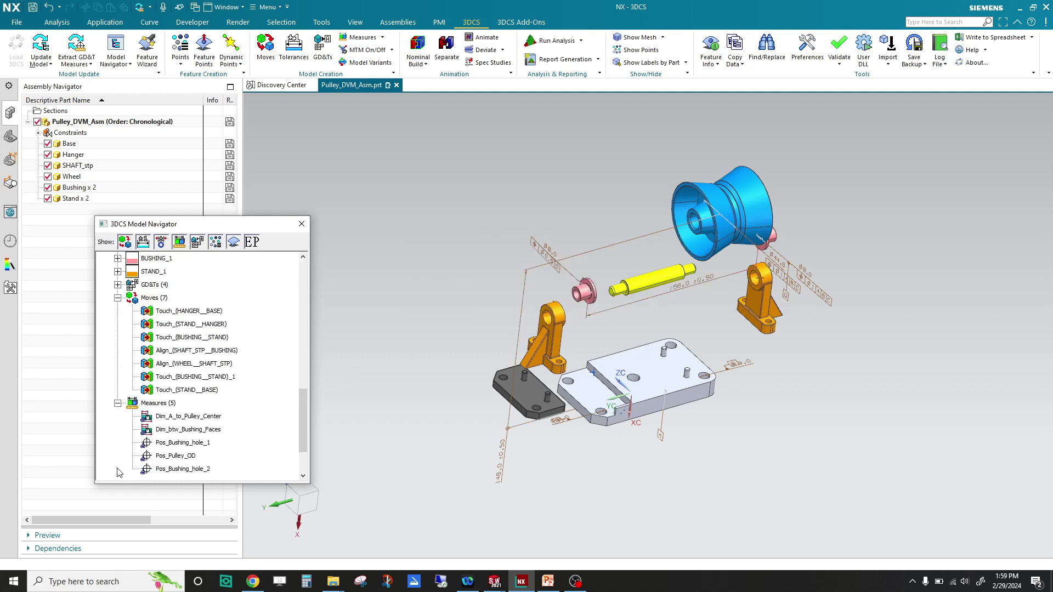
{"action": "left_click", "coordinate": [175, 456]}
{"action": "left_click", "coordinate": [203, 416]}
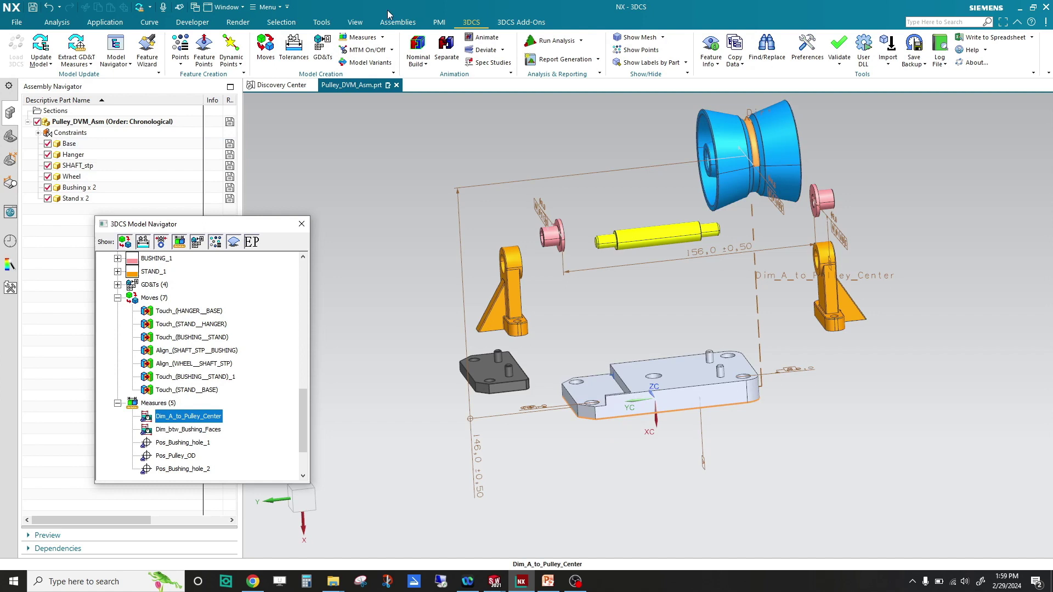
Build the assembly at nominal and open the Dim_A_to_Pulley_Center measure to check its features and specification limits against the PMI.
{"action": "left_click", "coordinate": [418, 46]}
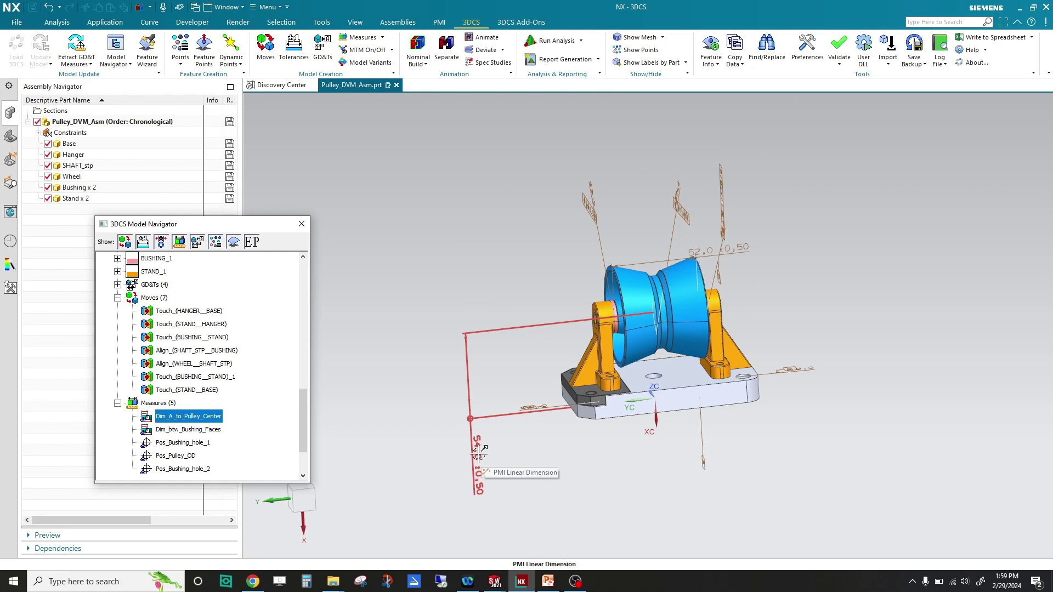
{"action": "left_click", "coordinate": [160, 417]}
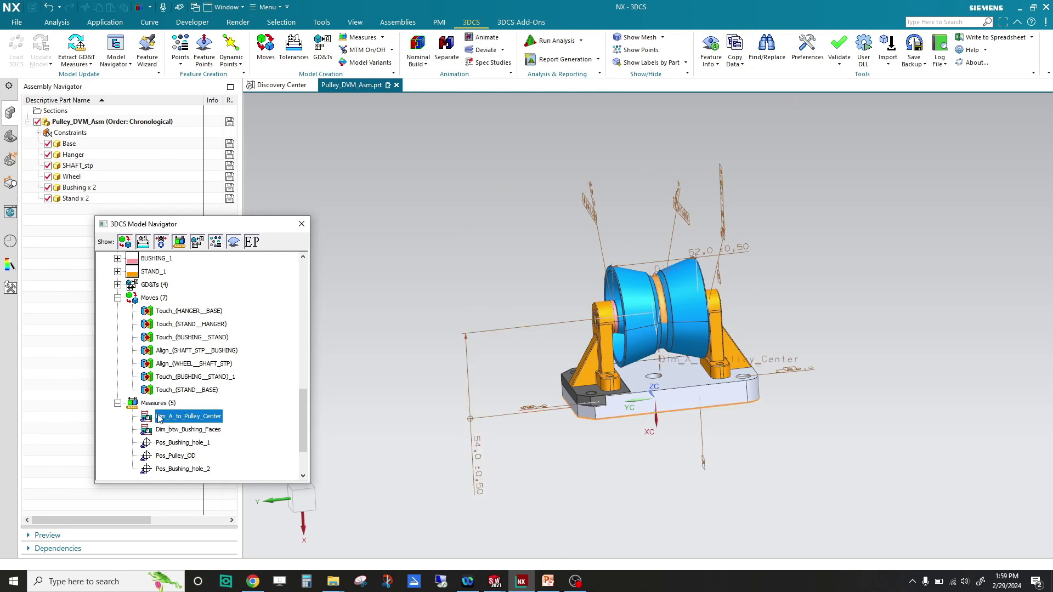
{"action": "double_click", "coordinate": [178, 418]}
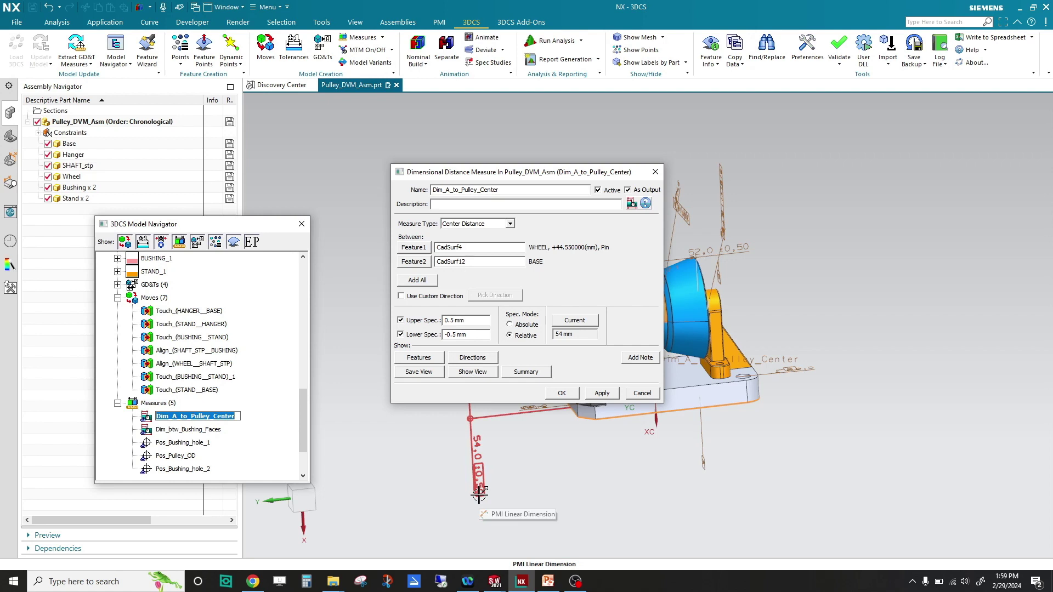
{"action": "left_click", "coordinate": [568, 175]}
{"action": "left_click_drag", "start_coordinate": [568, 175], "coordinate": [381, 116]}
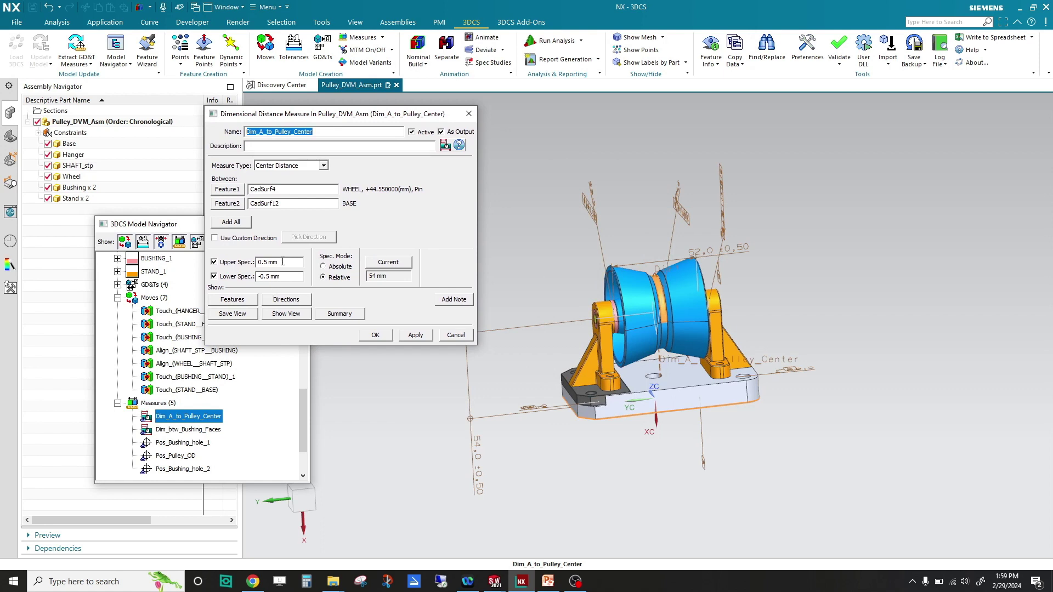
Run Deviate to check how the Dim_A_to_Pulley_Center distance varies, close the measure and return the assembly to nominal.
{"action": "left_click", "coordinate": [484, 50]}
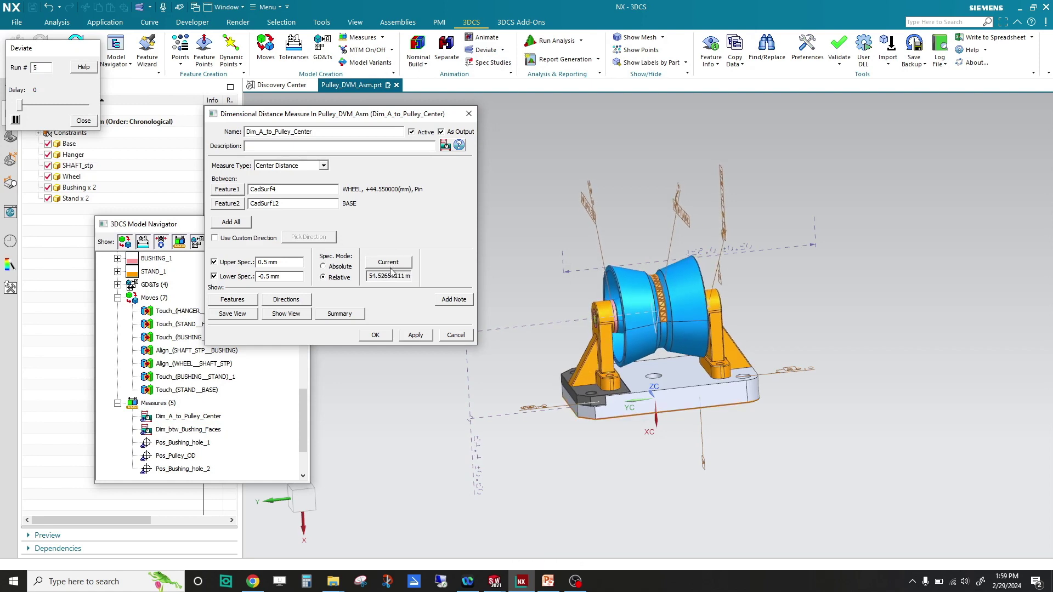
{"action": "left_click", "coordinate": [375, 335]}
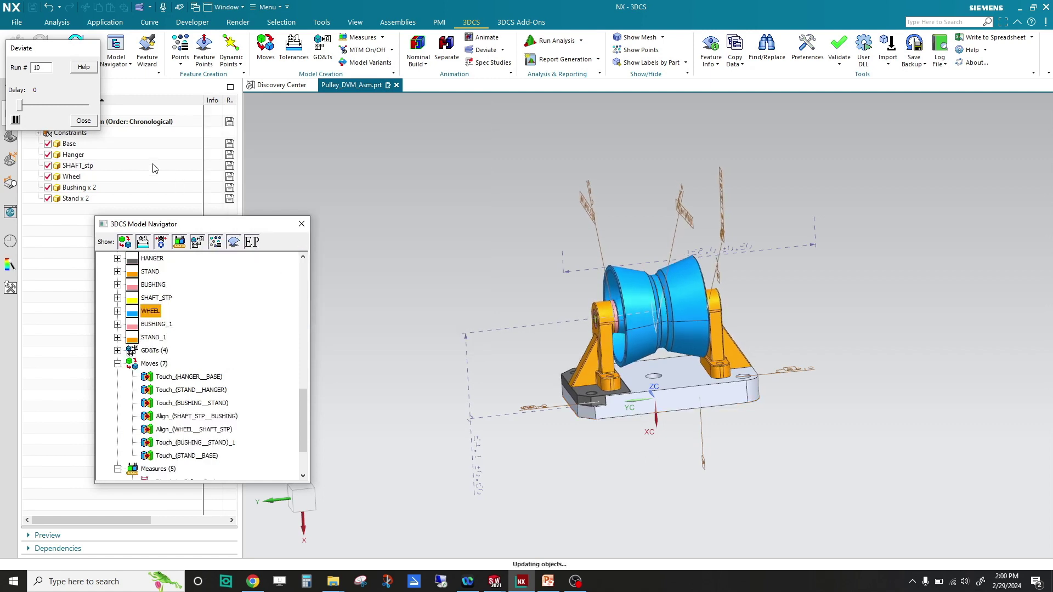
{"action": "left_click", "coordinate": [83, 121]}
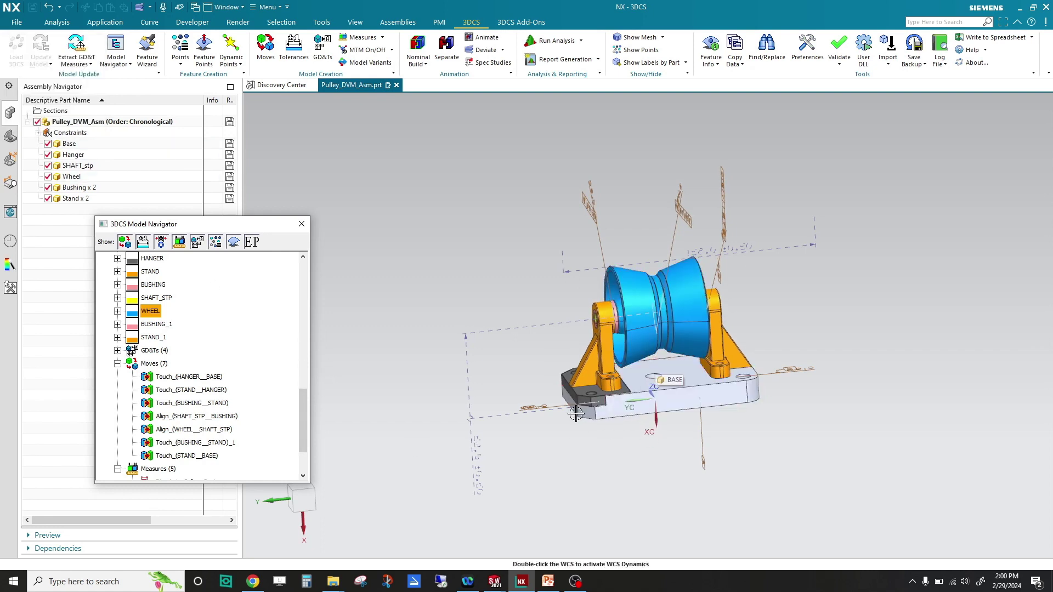
{"action": "left_click", "coordinate": [418, 47]}
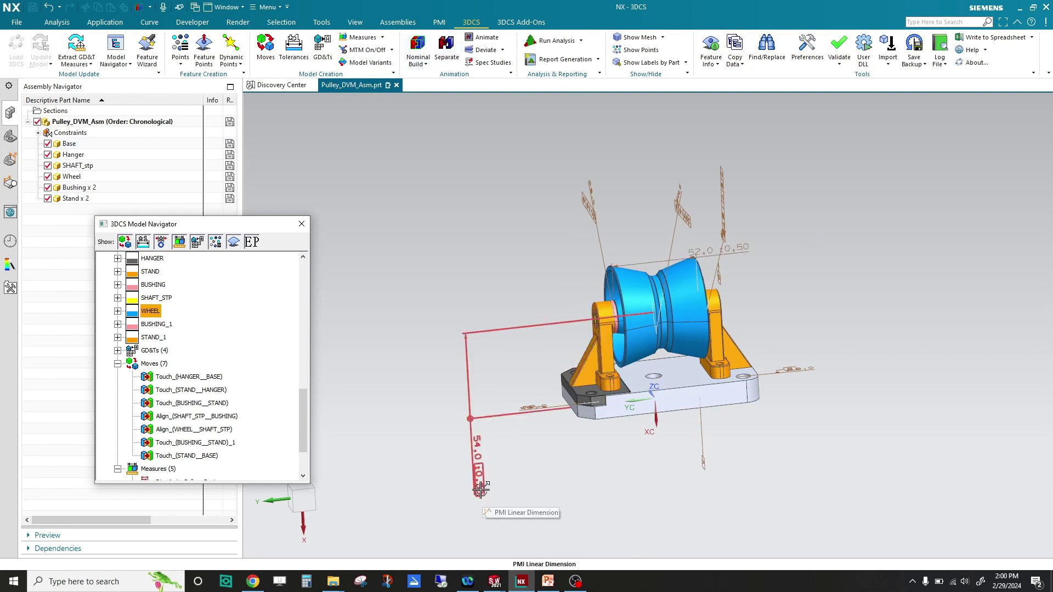
Check the analysis options and run the Monte Carlo and Contributor analyses with GeoFactor equation-based analysis shown.
{"action": "left_click", "coordinate": [555, 42]}
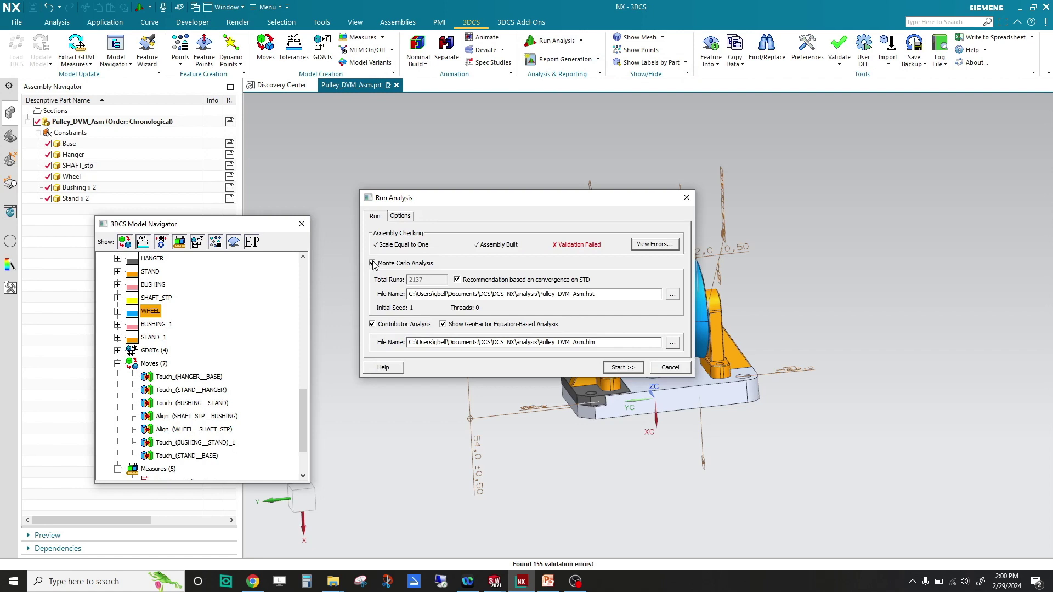
{"action": "left_click", "coordinate": [400, 217]}
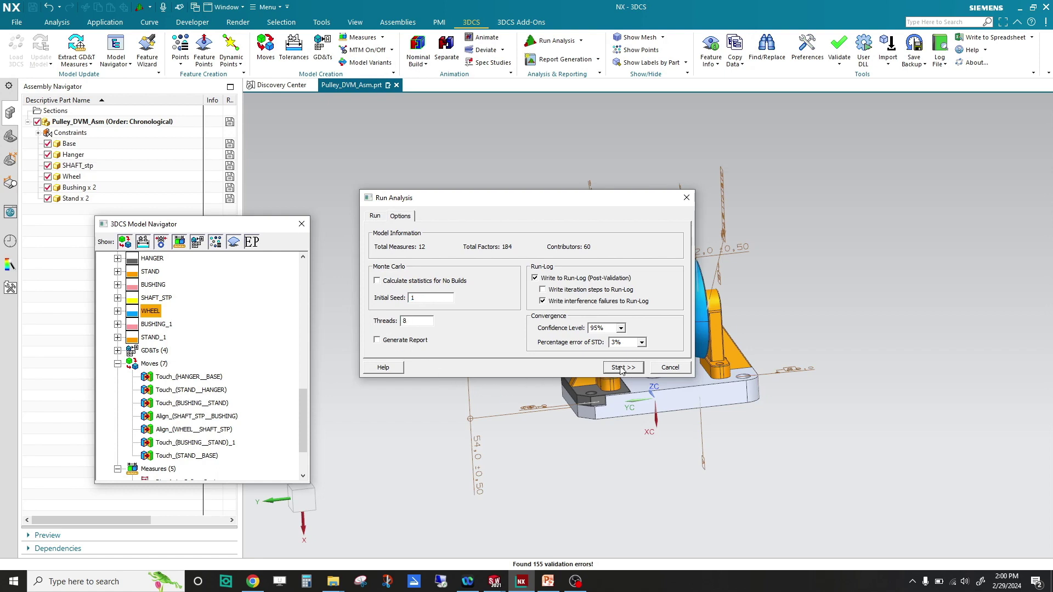
{"action": "left_click", "coordinate": [379, 218]}
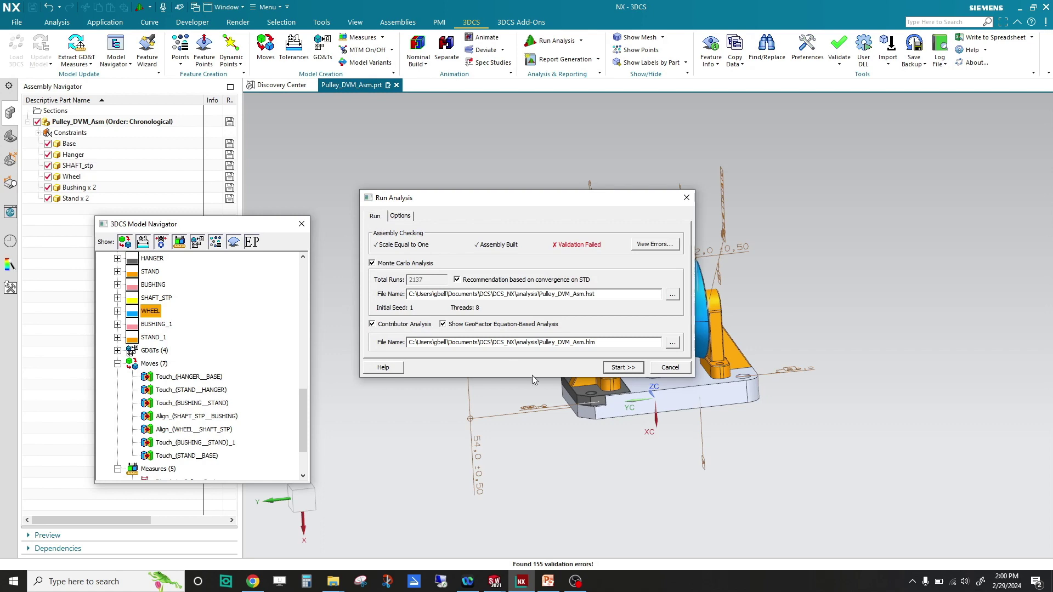
{"action": "left_click", "coordinate": [443, 324]}
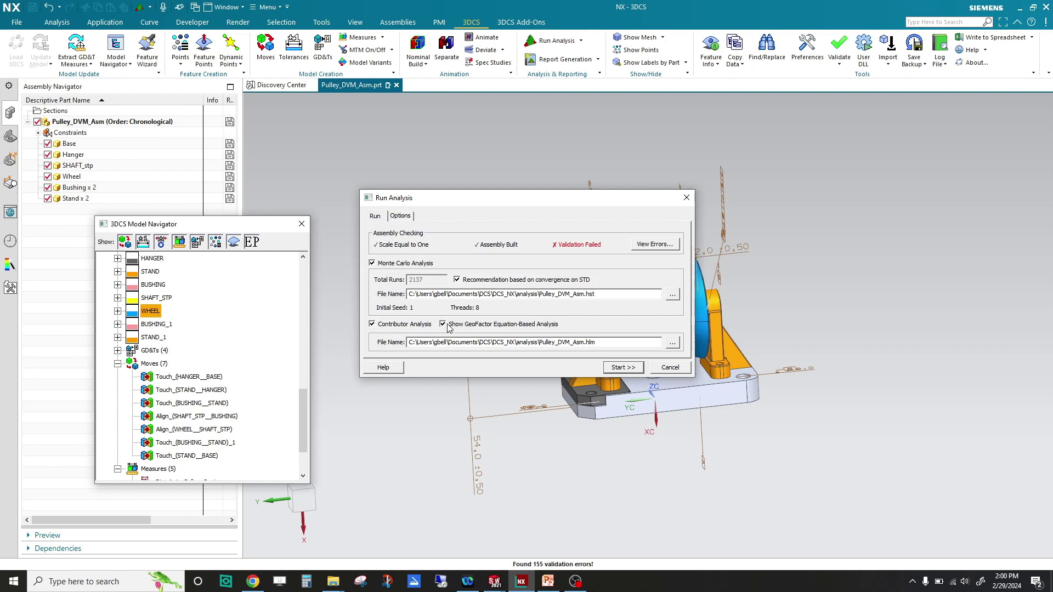
{"action": "left_click", "coordinate": [624, 368]}
{"action": "left_click", "coordinate": [566, 327]}
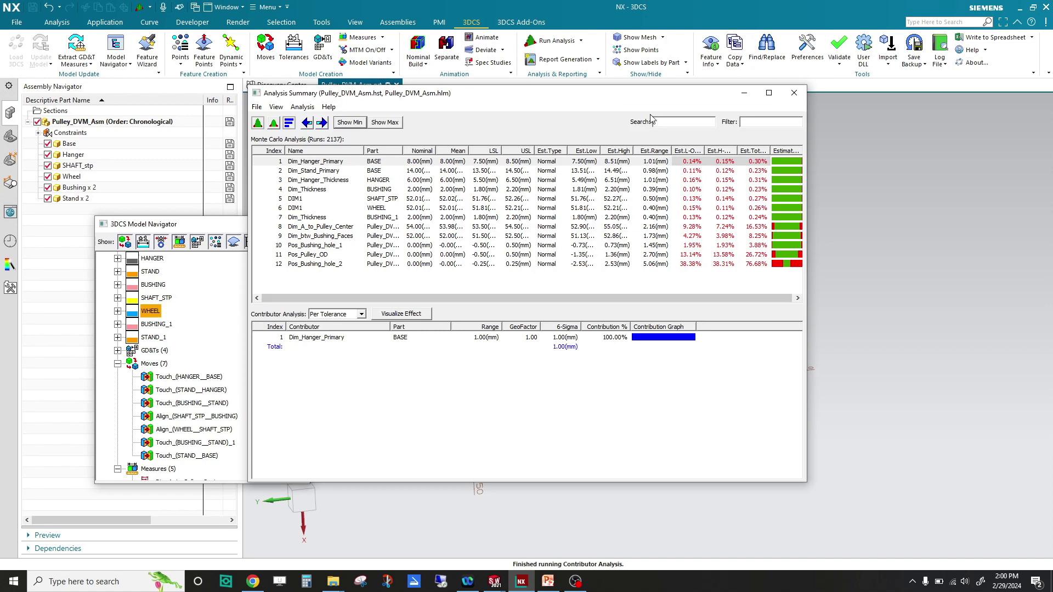
Widen the Analysis Summary and compare its listed measures with the assembly measures in the 3DCS model tree.
{"action": "left_click_drag", "start_coordinate": [650, 101], "coordinate": [403, 106]}
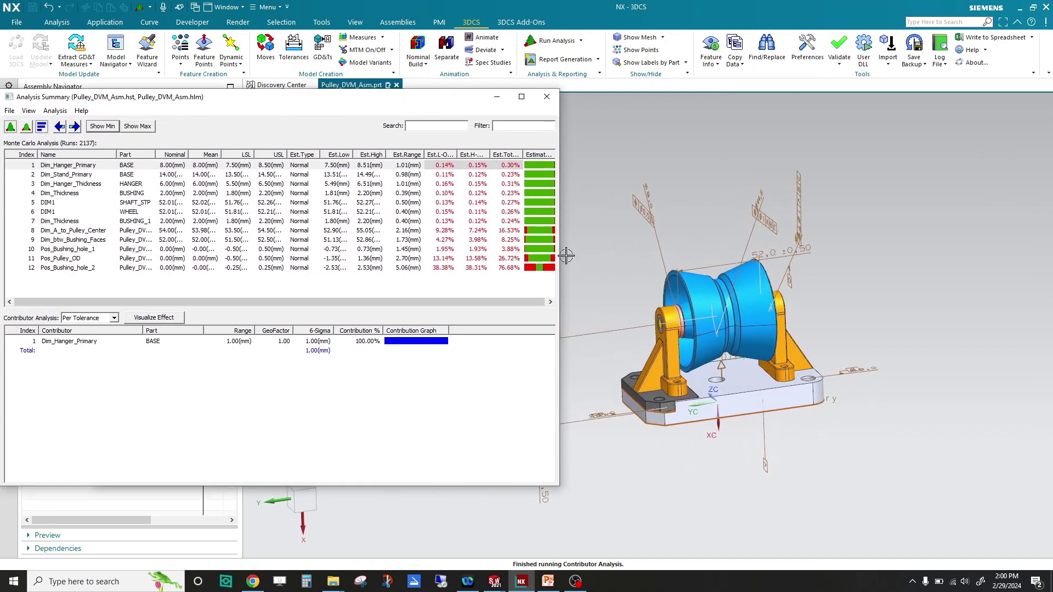
{"action": "left_click_drag", "start_coordinate": [560, 248], "coordinate": [607, 248]}
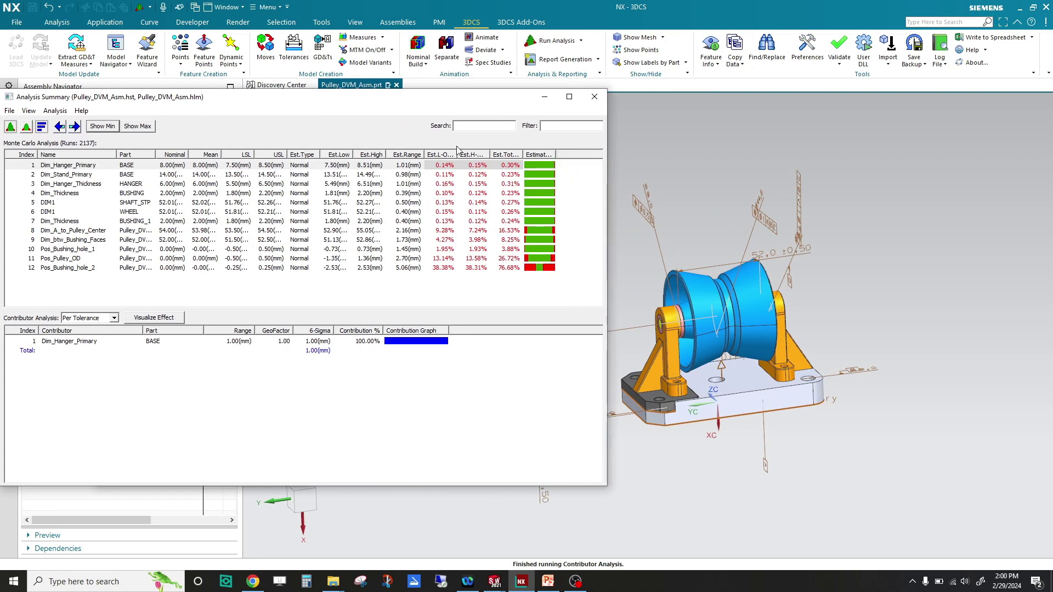
{"action": "left_click_drag", "start_coordinate": [426, 105], "coordinate": [474, 106]}
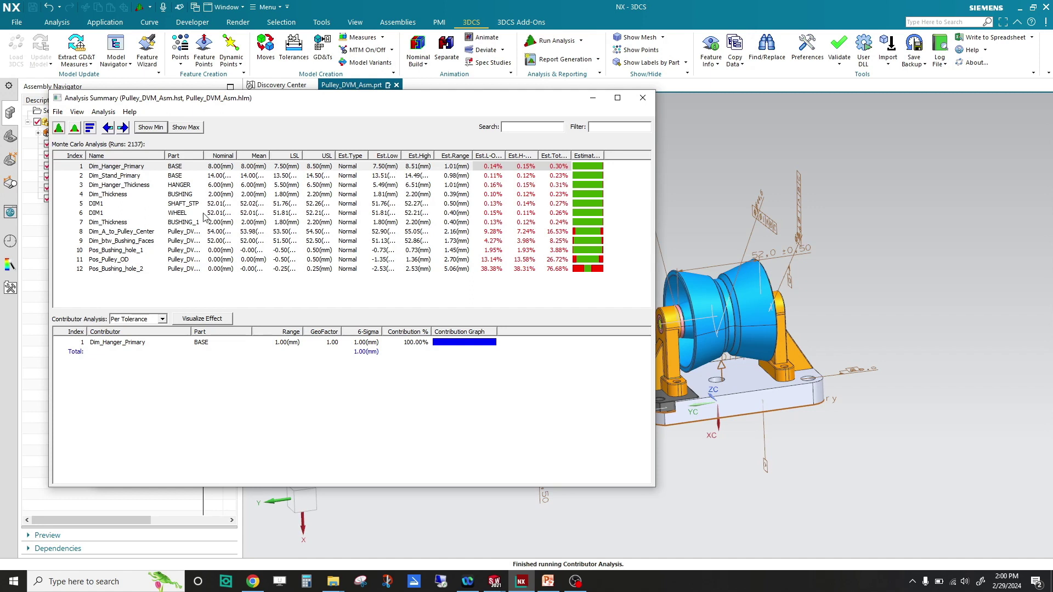
{"action": "left_click_drag", "start_coordinate": [322, 107], "coordinate": [523, 86]}
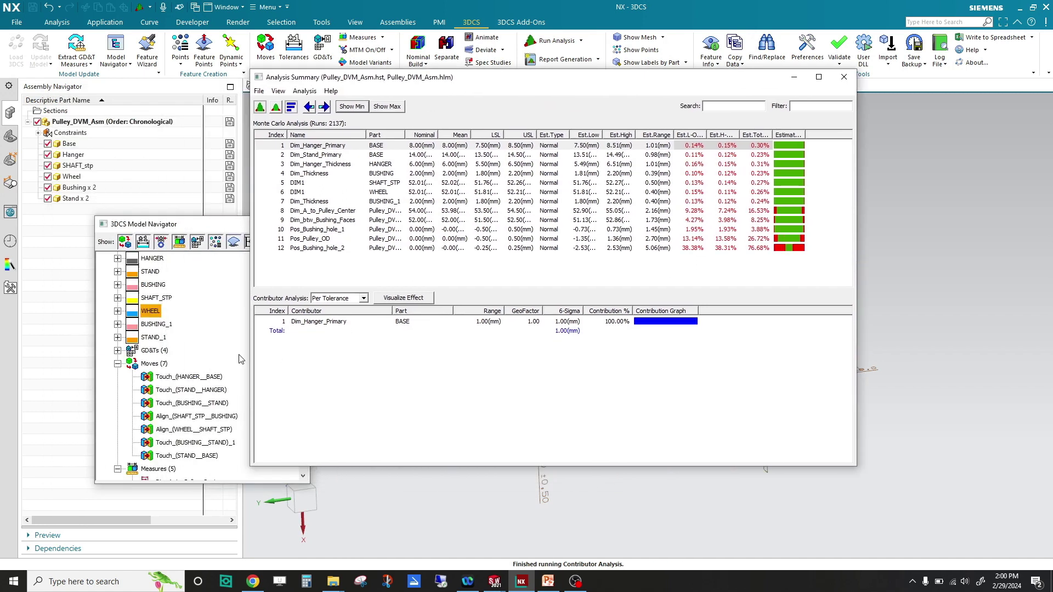
{"action": "scroll", "coordinate": [126, 428], "scroll_direction": "down", "scroll_amount": 2}
{"action": "left_click", "coordinate": [172, 416]}
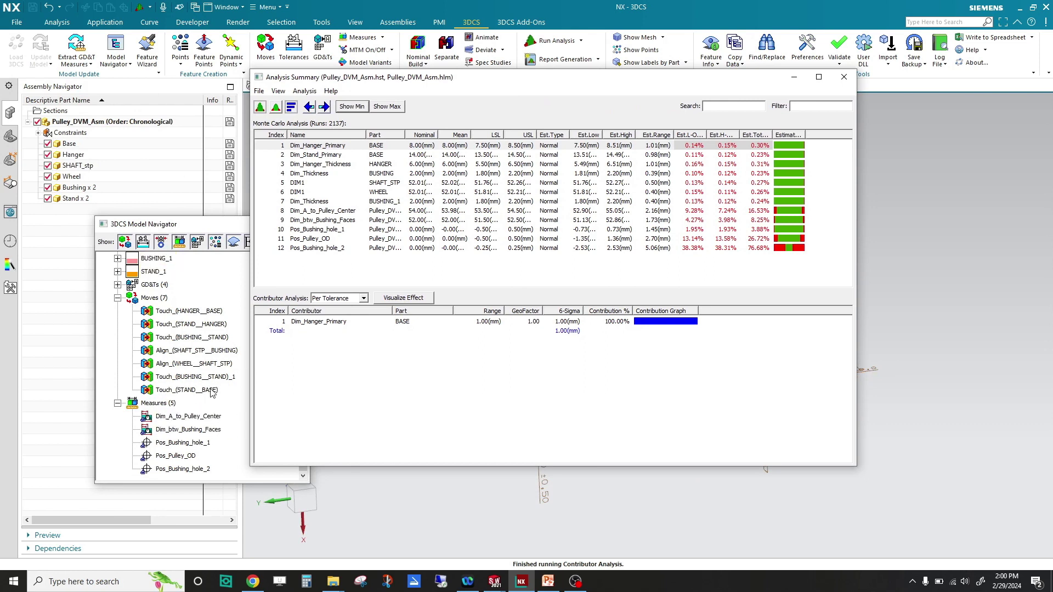
Examine the contributors of Dim_A_to_Pulley_Center and display its Monte Carlo results beside the model.
{"action": "left_click", "coordinate": [316, 212]}
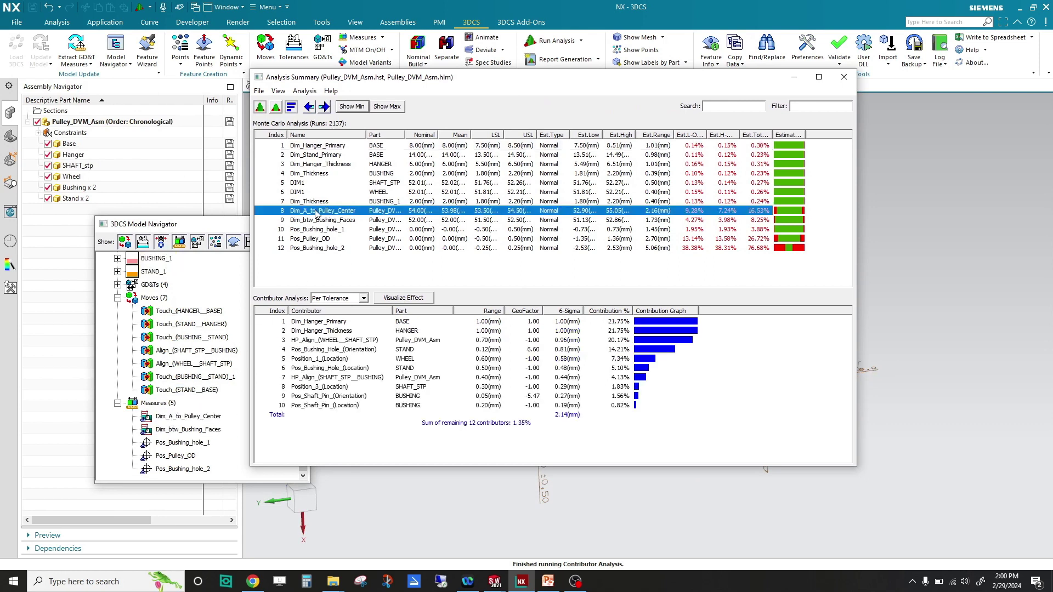
{"action": "left_click_drag", "start_coordinate": [662, 88], "coordinate": [460, 94]}
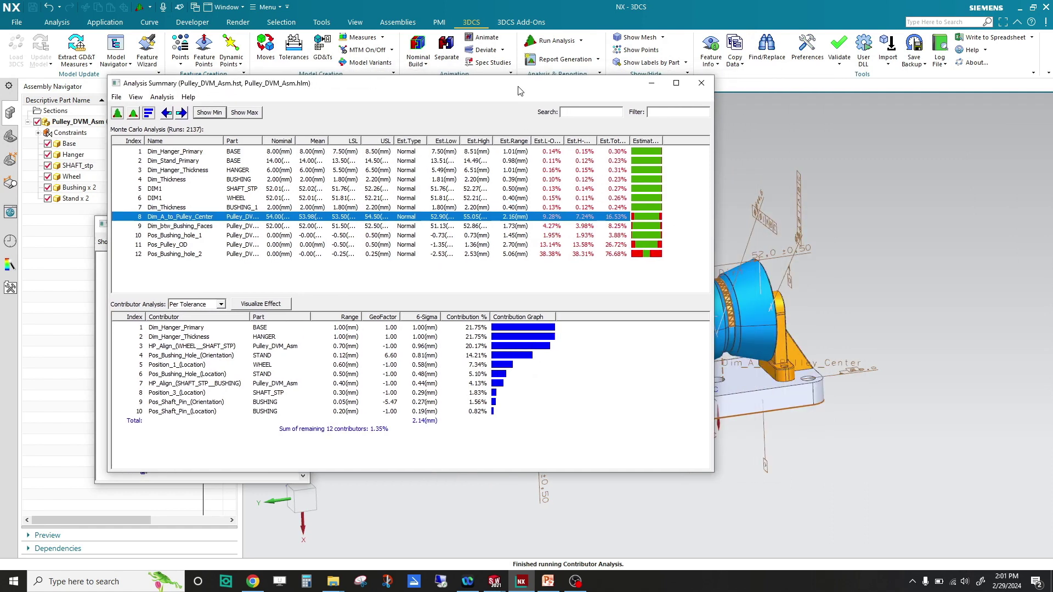
{"action": "middle_click_drag", "start_coordinate": [746, 317], "coordinate": [841, 455]}
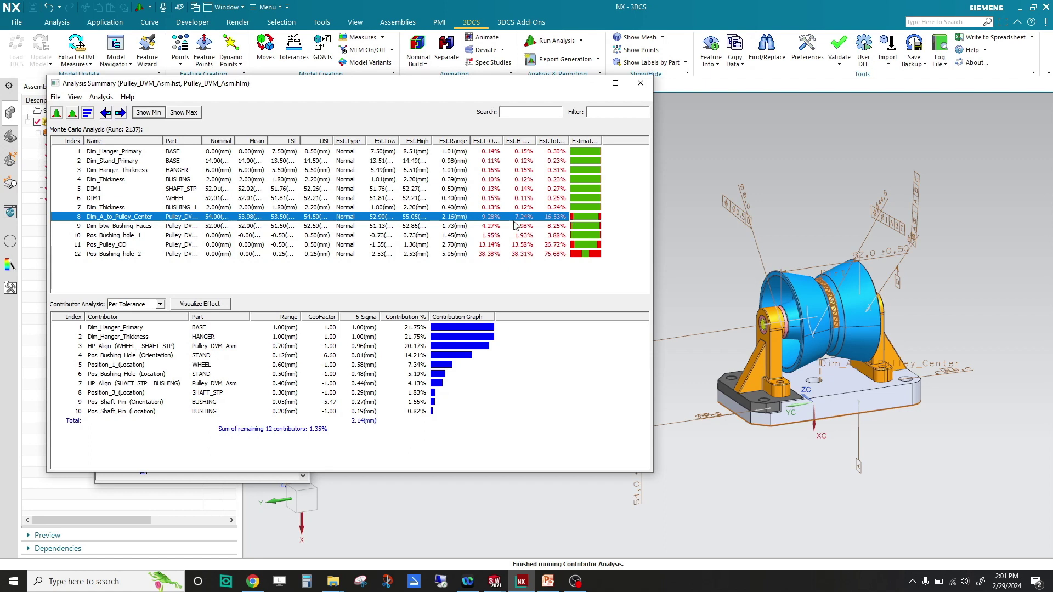
{"action": "double_click", "coordinate": [133, 217]}
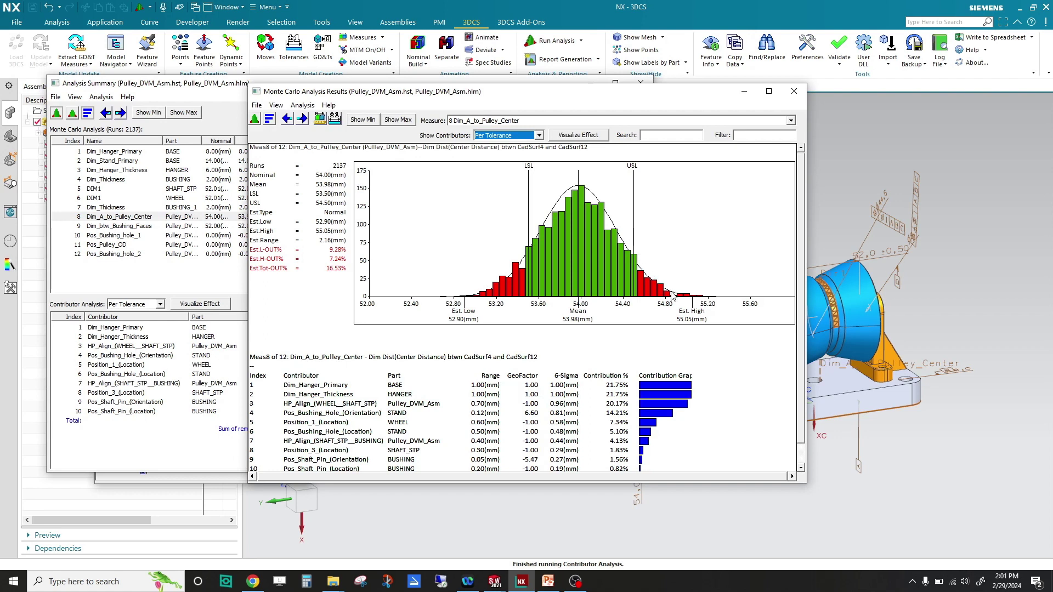
{"action": "left_click", "coordinate": [331, 409]}
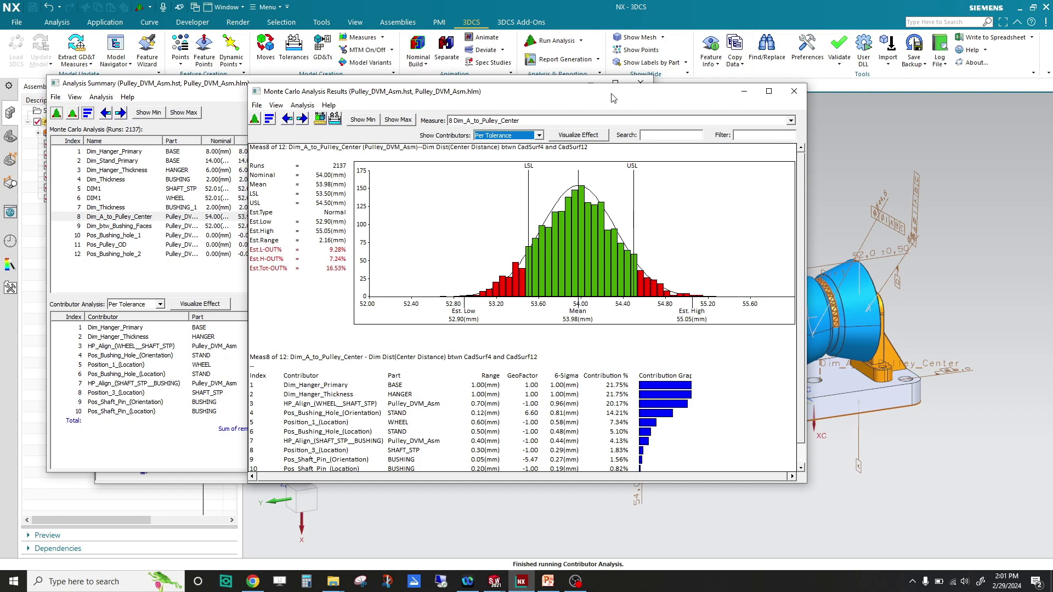
{"action": "left_click_drag", "start_coordinate": [614, 98], "coordinate": [476, 74]}
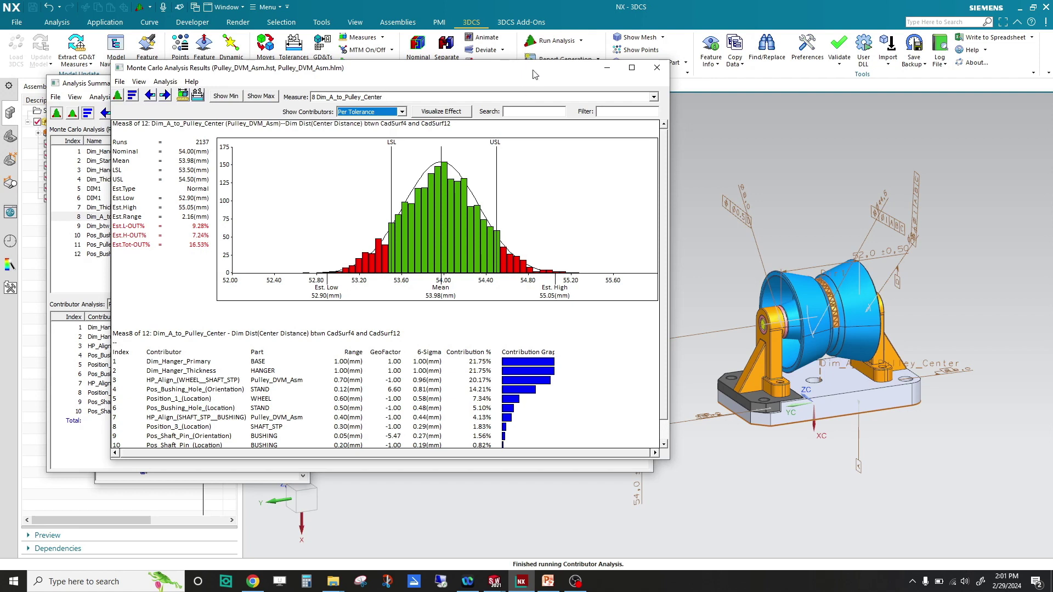
{"action": "left_click_drag", "start_coordinate": [535, 74], "coordinate": [487, 131]}
Separate the assembly and highlight the contributors Dim_Hanger_Primary, Dim_Hanger_Thickness, HP_Align_(WHEEL__SHAFT_STP) and Pos_Bushing_Hole_(Orientation) in the model.
{"action": "left_click", "coordinate": [448, 50]}
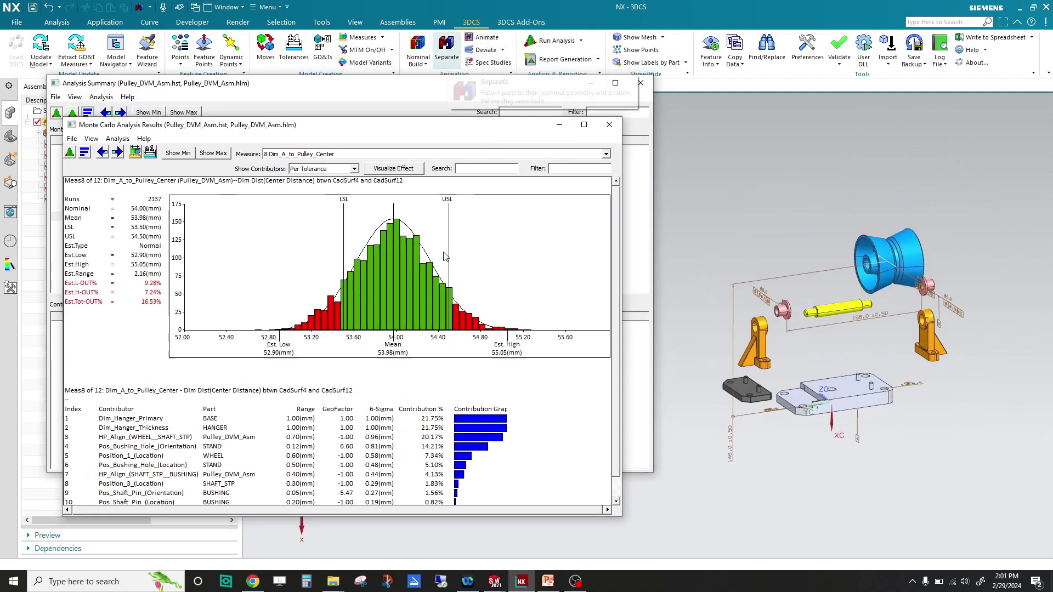
{"action": "left_click", "coordinate": [177, 459]}
{"action": "left_click", "coordinate": [152, 419]}
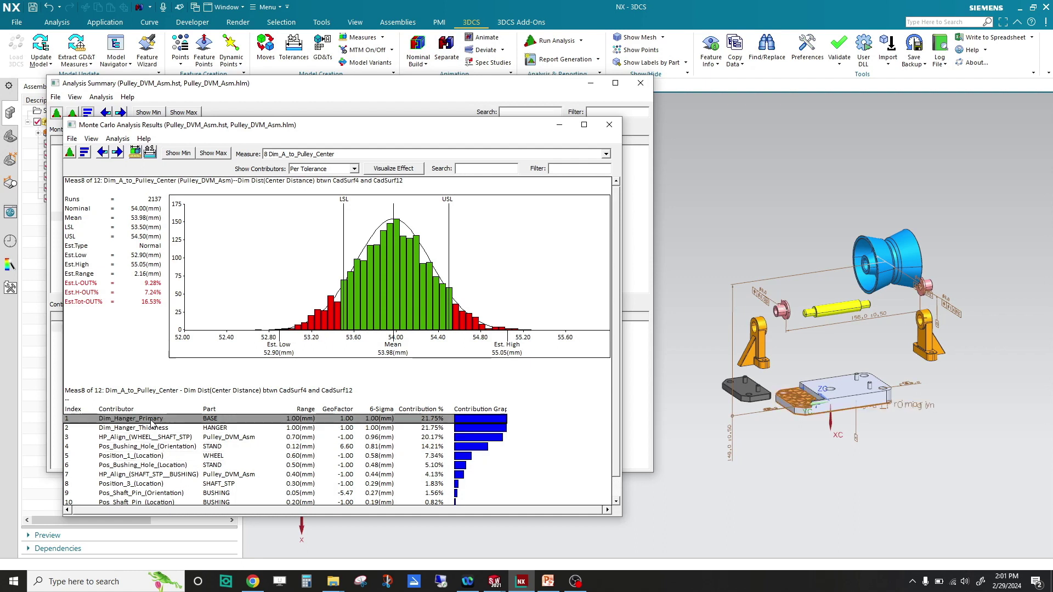
{"action": "left_click", "coordinate": [154, 430]}
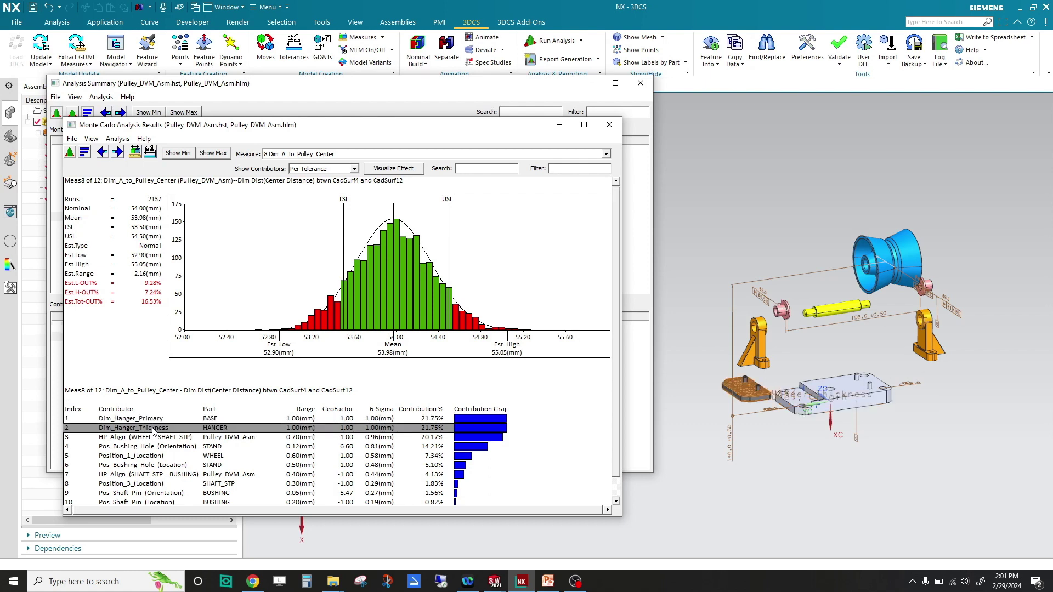
{"action": "left_click", "coordinate": [156, 438]}
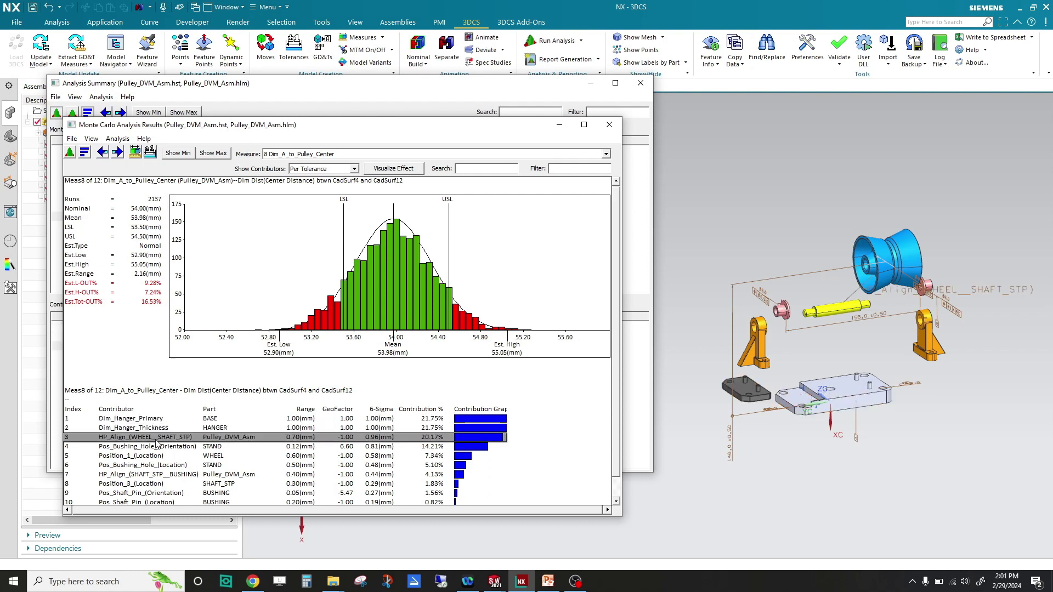
{"action": "left_click", "coordinate": [156, 446]}
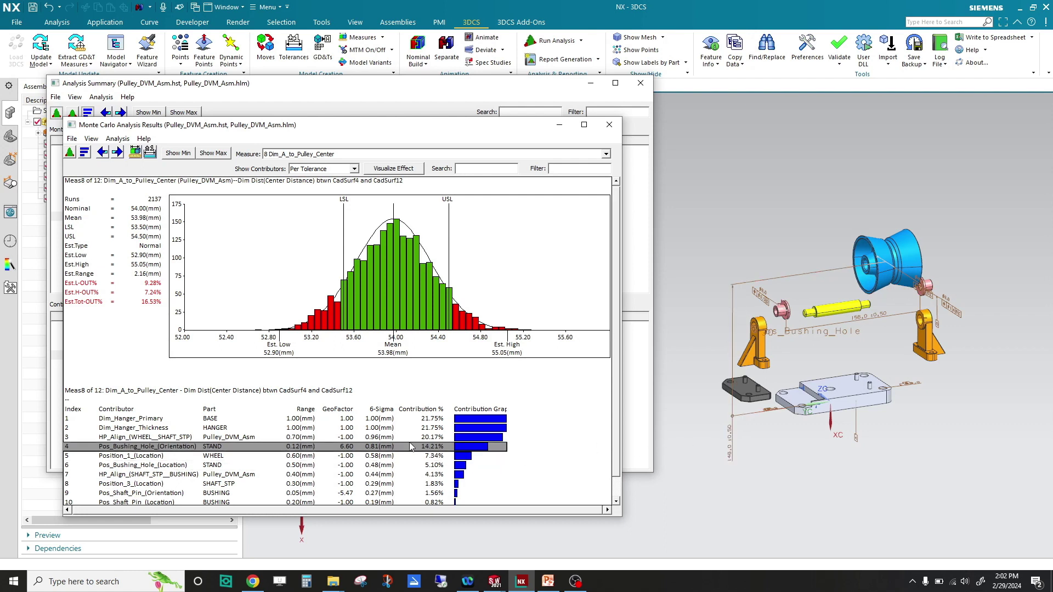
Review the whole contributor list of Dim_A_to_Pulley_Center, highlighting Dim_Hanger_Primary and Pos_Shaft_Pin_(Location) in the model.
{"action": "key", "text": "Up"}
{"action": "key", "text": "Up"}
{"action": "key", "text": "Up"}
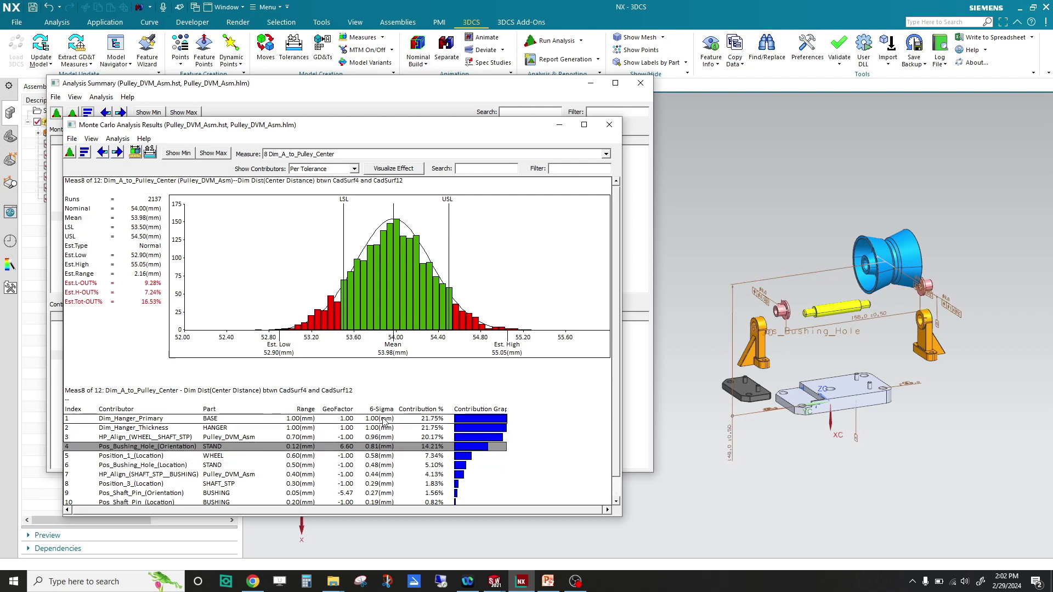
{"action": "scroll", "coordinate": [383, 433], "scroll_direction": "down", "scroll_amount": 1}
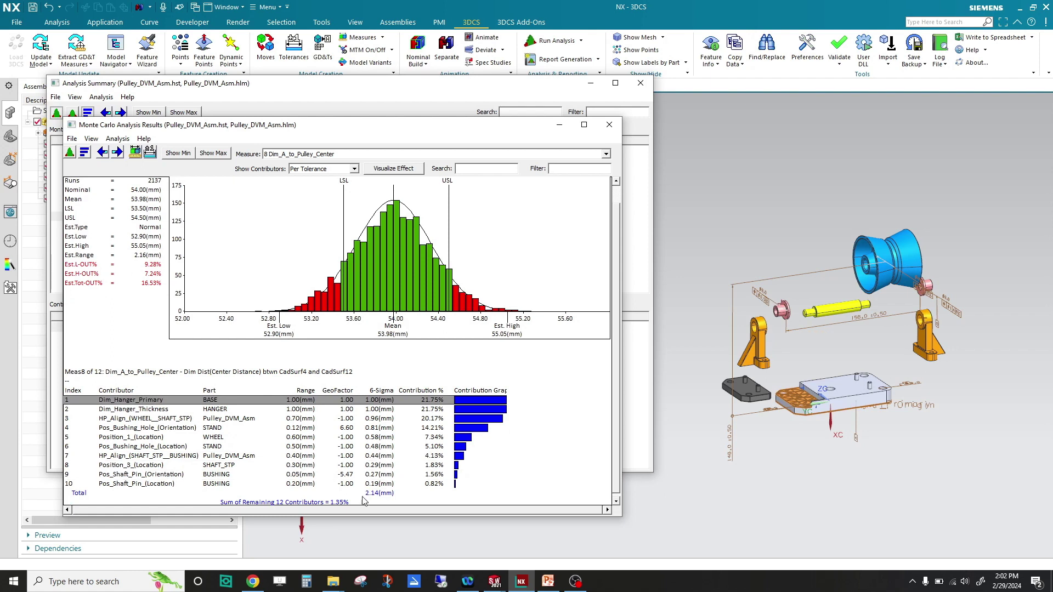
{"action": "left_click", "coordinate": [346, 483]}
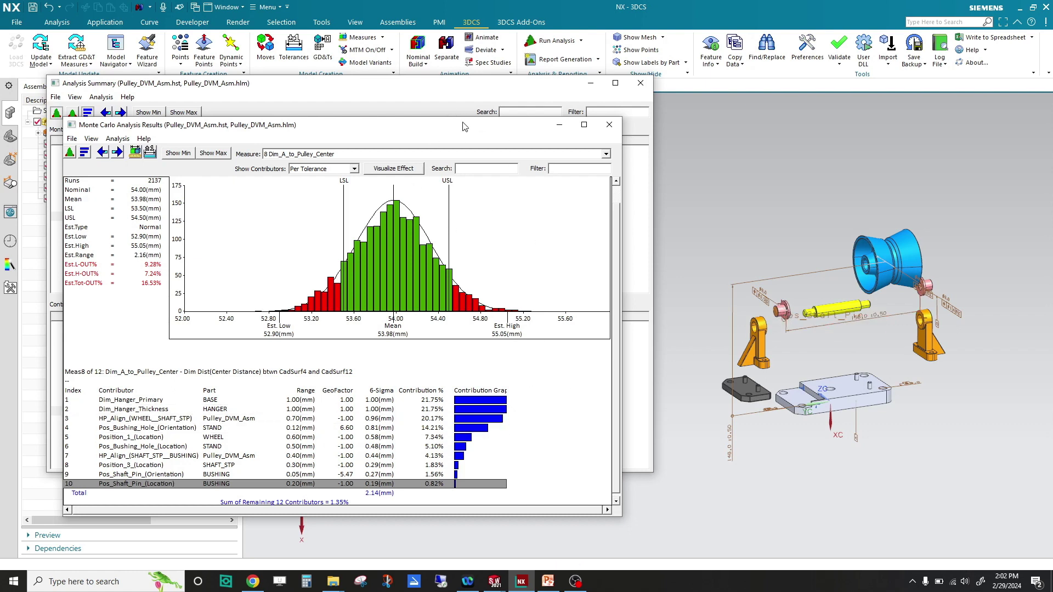
Minimize the Analysis Summary and build the assembly at nominal, keeping the Monte Carlo results clear of it.
{"action": "left_click_drag", "start_coordinate": [474, 134], "coordinate": [471, 169]}
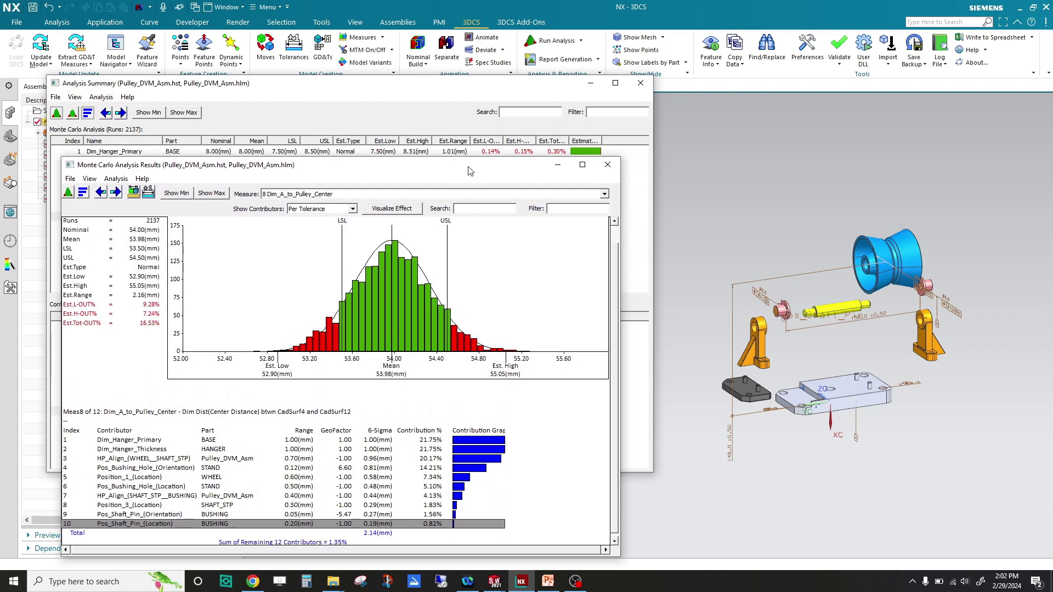
{"action": "left_click", "coordinate": [591, 83]}
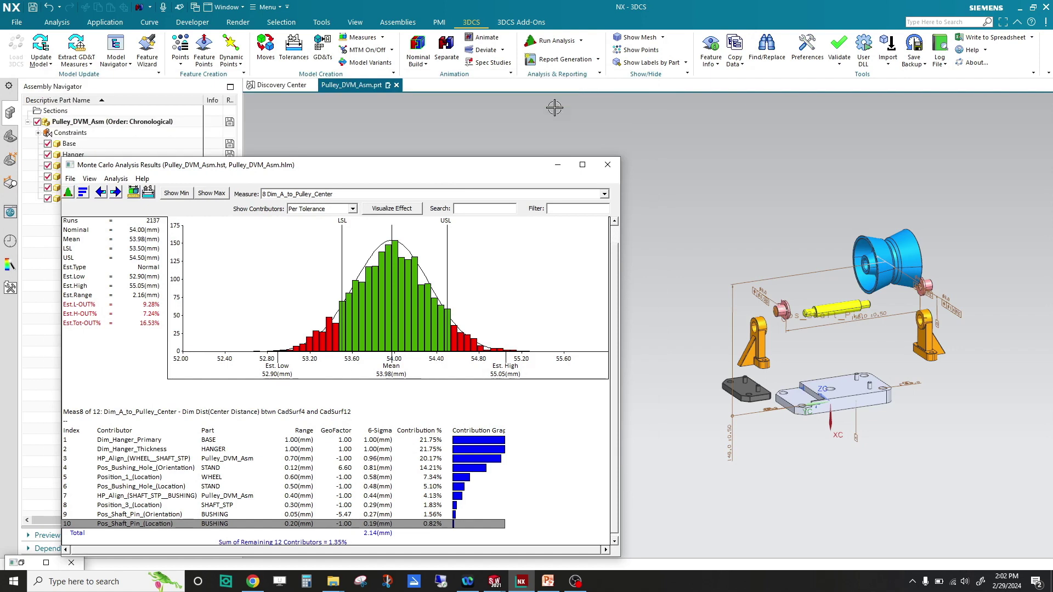
{"action": "left_click", "coordinate": [424, 51]}
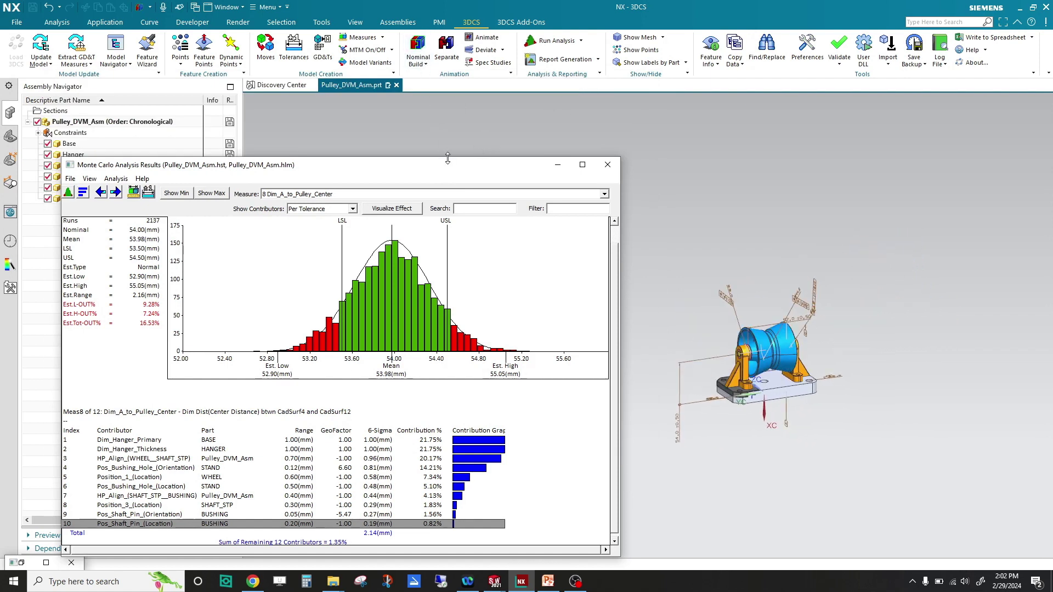
{"action": "left_click_drag", "start_coordinate": [453, 170], "coordinate": [377, 127]}
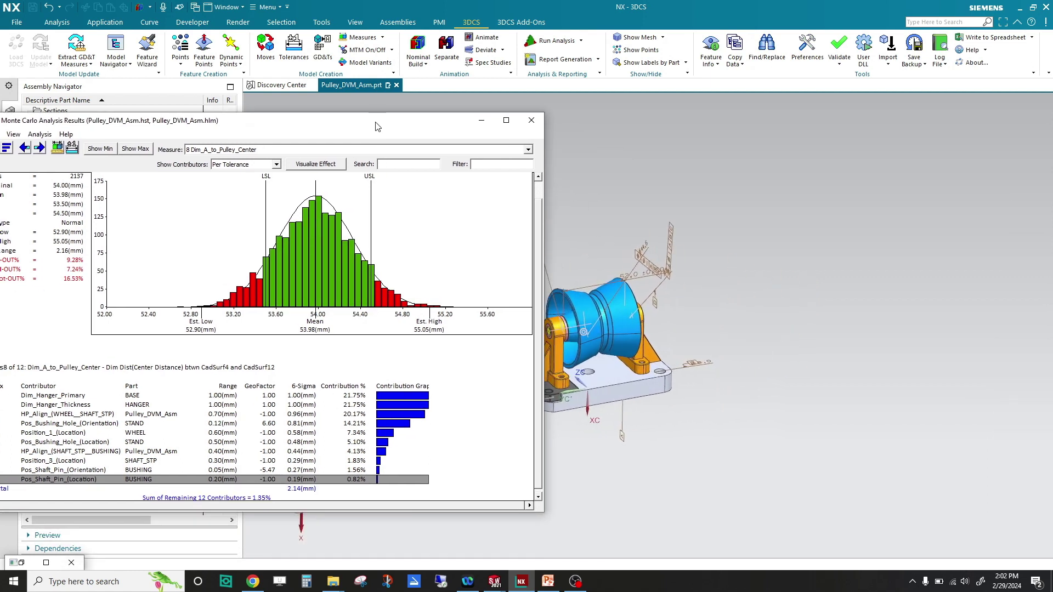
Go to the pulley assembly's HTML analysis report in Chrome and read through its Model Summary.
{"action": "left_click", "coordinate": [557, 60]}
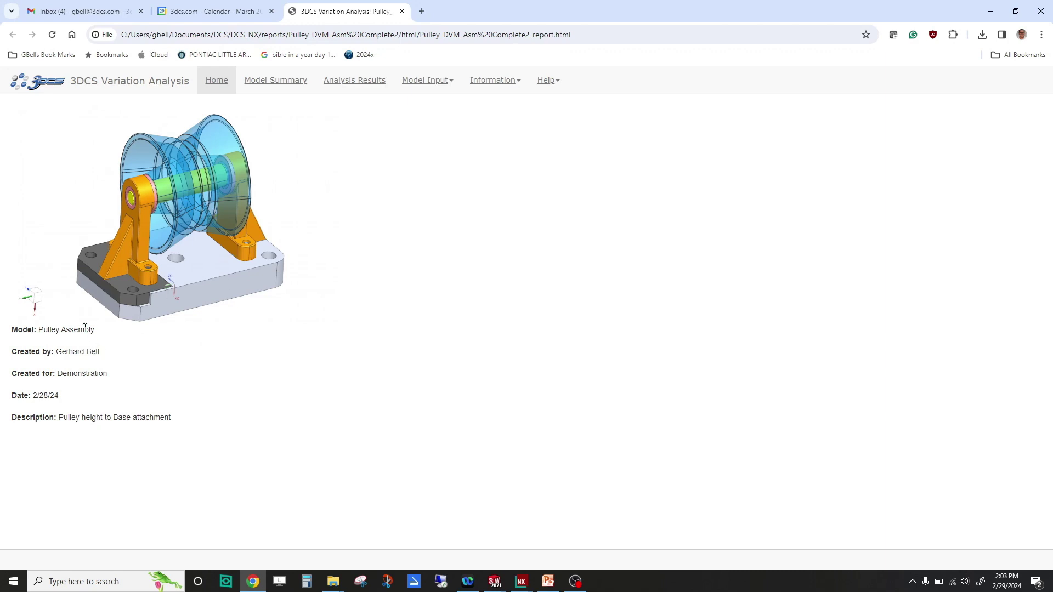
{"action": "left_click", "coordinate": [289, 82]}
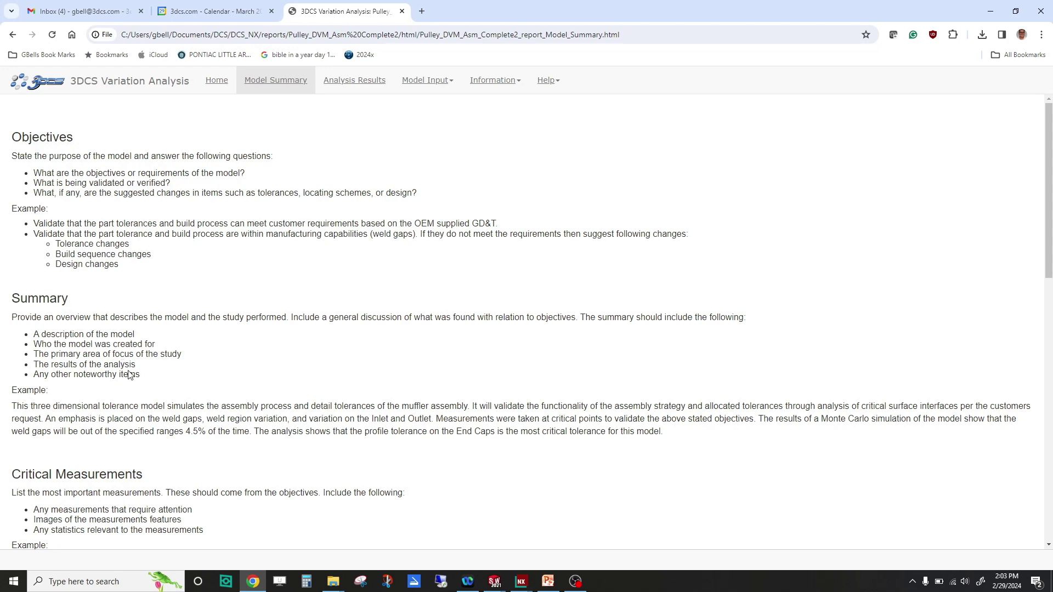
{"action": "scroll", "coordinate": [129, 375], "scroll_direction": "down", "scroll_amount": 4}
{"action": "scroll", "coordinate": [291, 202], "scroll_direction": "up", "scroll_amount": 4}
Show the report's Analysis Results, open the Dim_A_to_Pulley_Center measurement and animate its variation.
{"action": "left_click", "coordinate": [354, 81]}
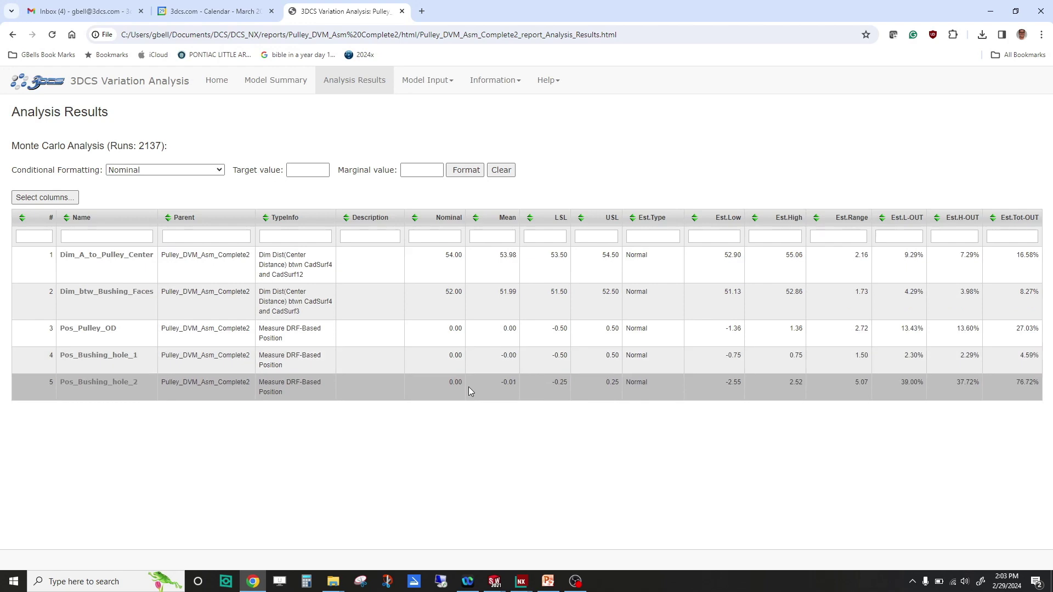
{"action": "mouse_move", "coordinate": [91, 261]}
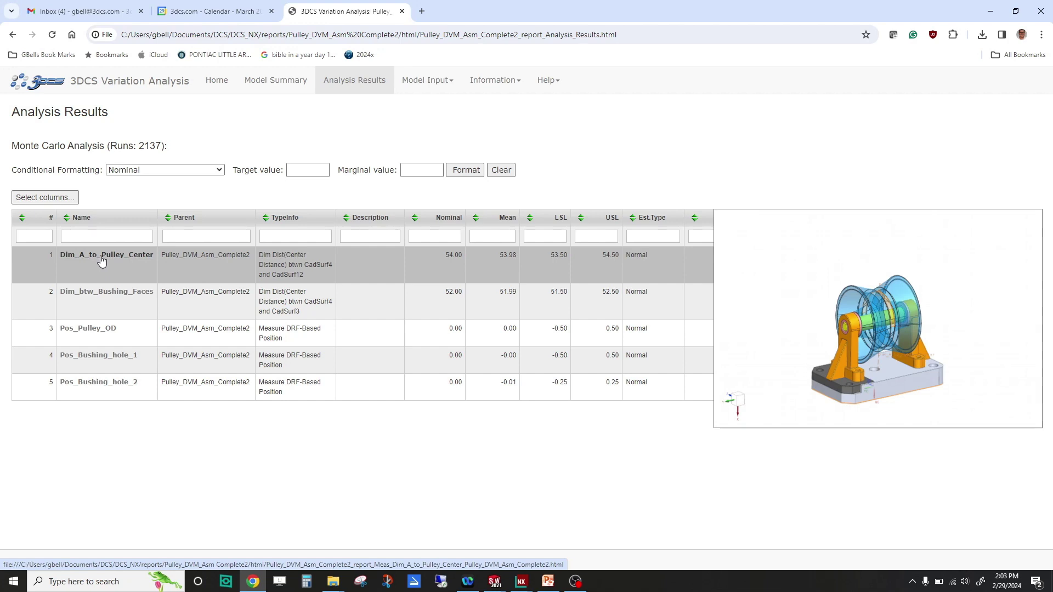
{"action": "left_click", "coordinate": [109, 260]}
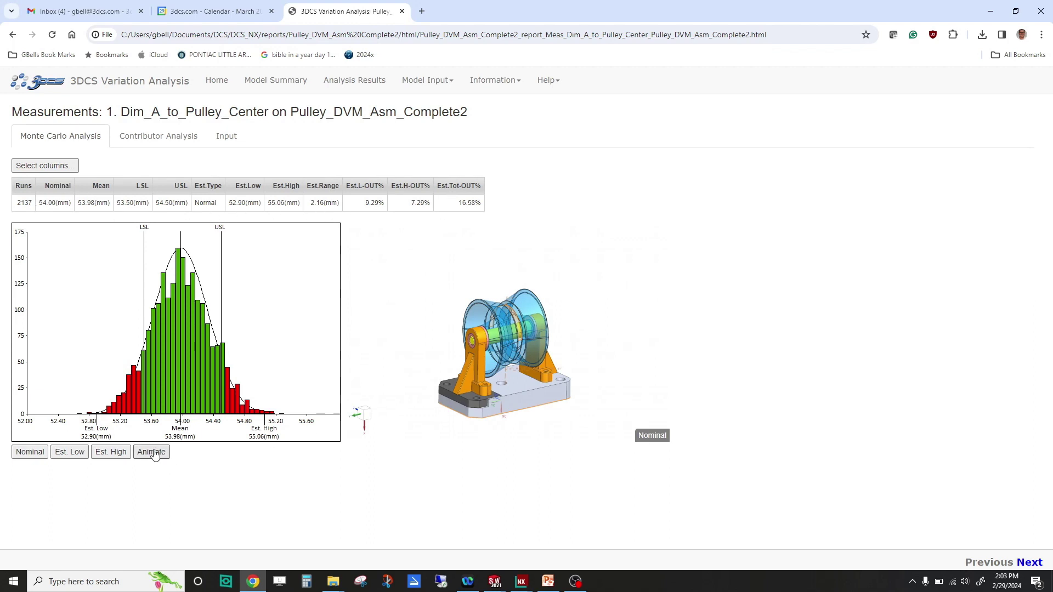
{"action": "left_click", "coordinate": [151, 452]}
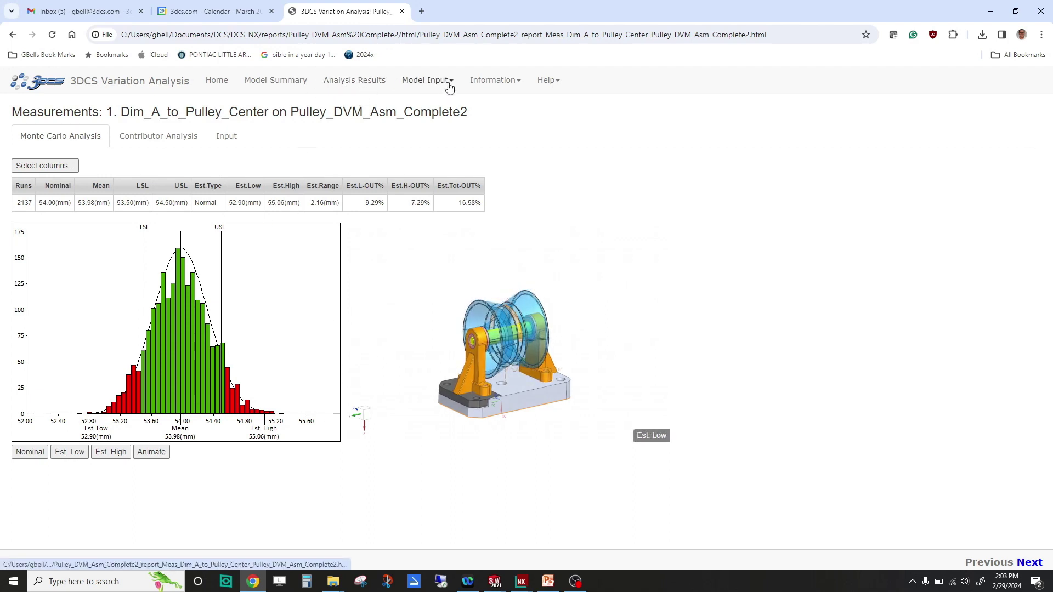
Open the report's Assembly Sequence to inspect the moves of the model.
{"action": "left_click", "coordinate": [448, 82]}
{"action": "left_click", "coordinate": [433, 103]}
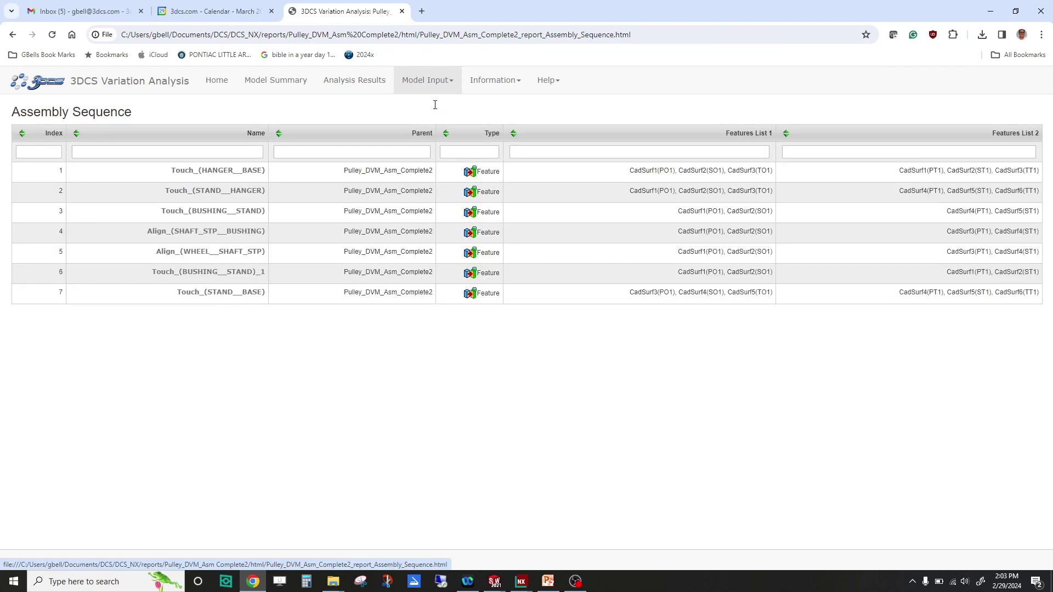
Preview the images of the listed assembly moves, from Touch_(HANGER__BASE) down to Align_(WHEEL__SHAFT_STP).
{"action": "mouse_move", "coordinate": [245, 172]}
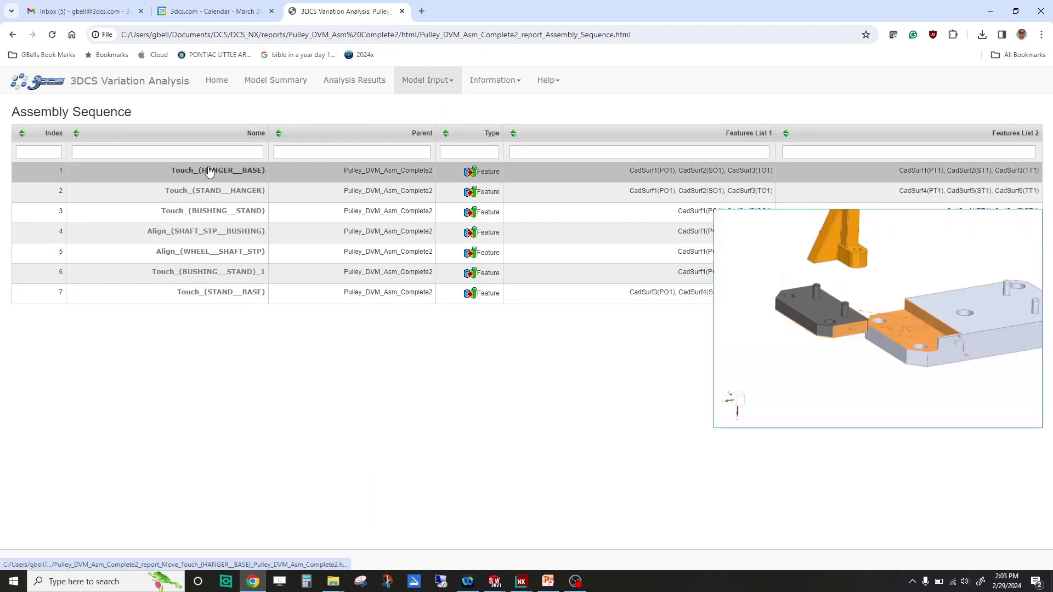
{"action": "mouse_move", "coordinate": [199, 194]}
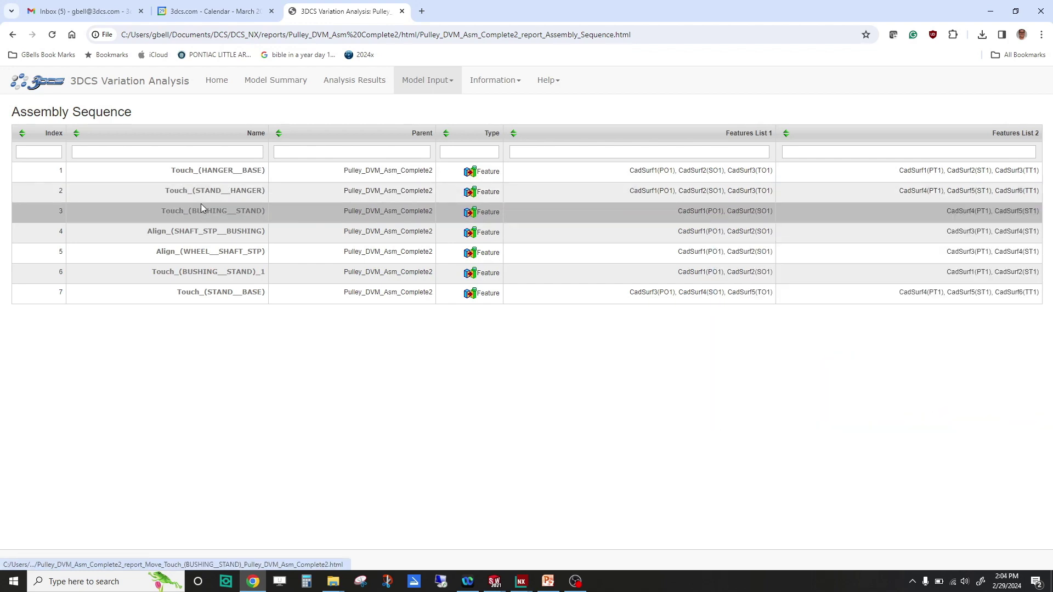
{"action": "mouse_move", "coordinate": [187, 214]}
{"action": "mouse_move", "coordinate": [190, 234]}
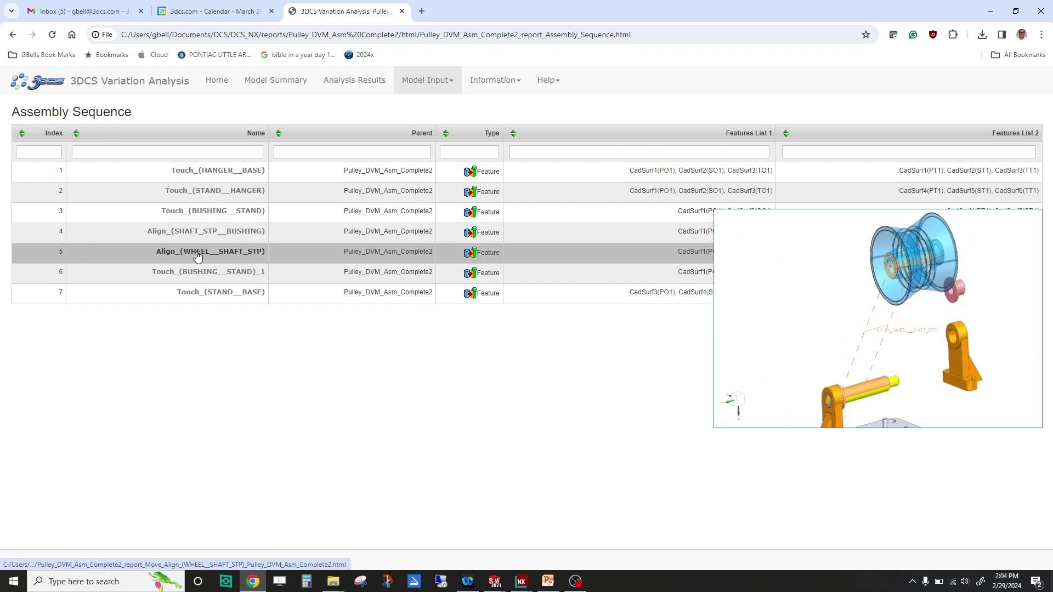
Open the report's GD&Ts list and preview the BASE part's datums, Dim_Hanger_Primary, Dim_Stand_Primary and the hanger surface profiles.
{"action": "left_click", "coordinate": [452, 82]}
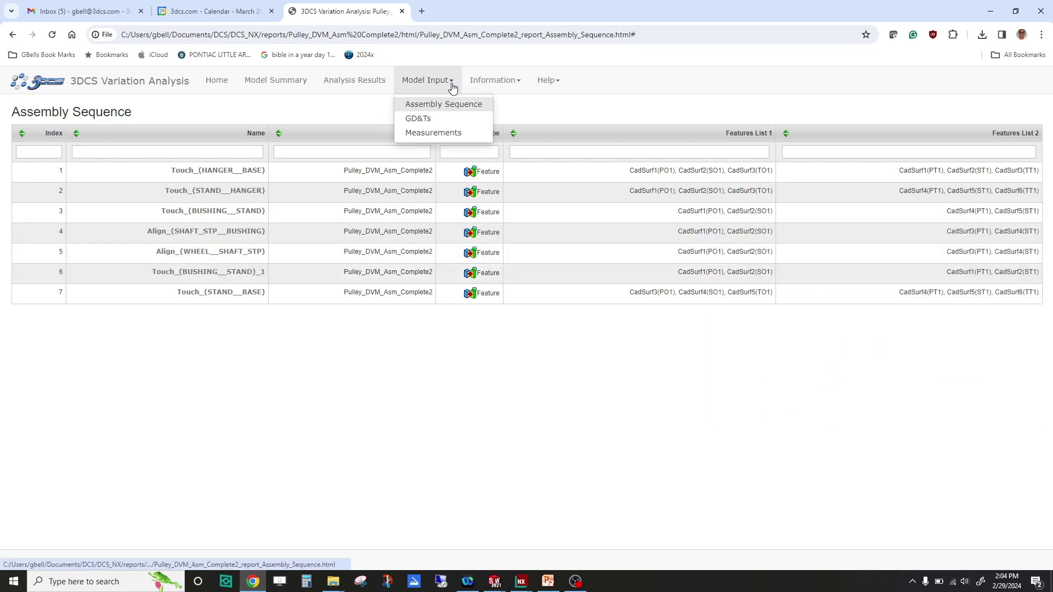
{"action": "left_click", "coordinate": [416, 121]}
{"action": "mouse_move", "coordinate": [165, 172]}
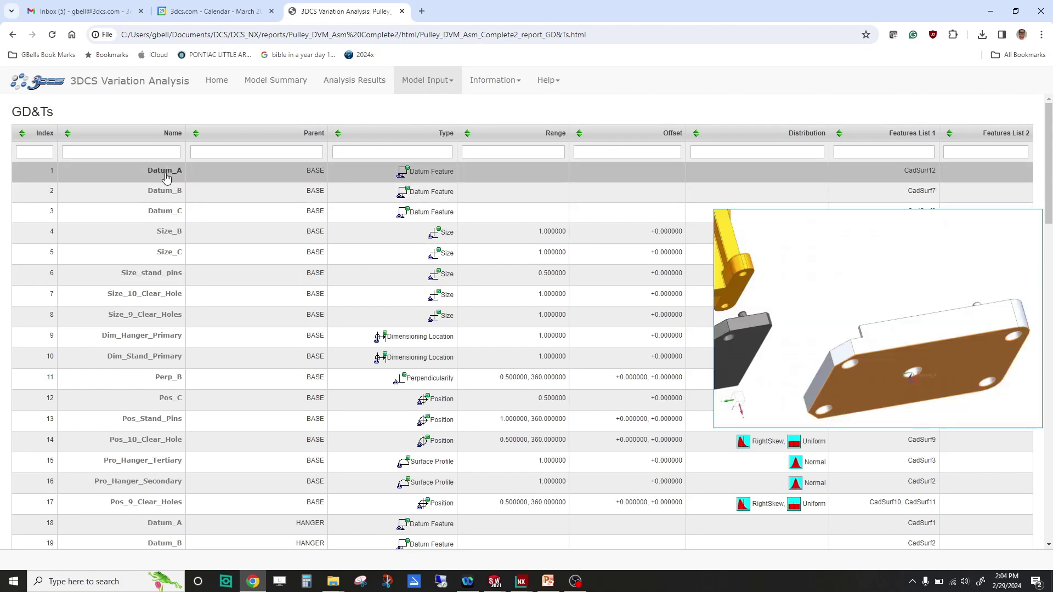
{"action": "mouse_move", "coordinate": [164, 197]}
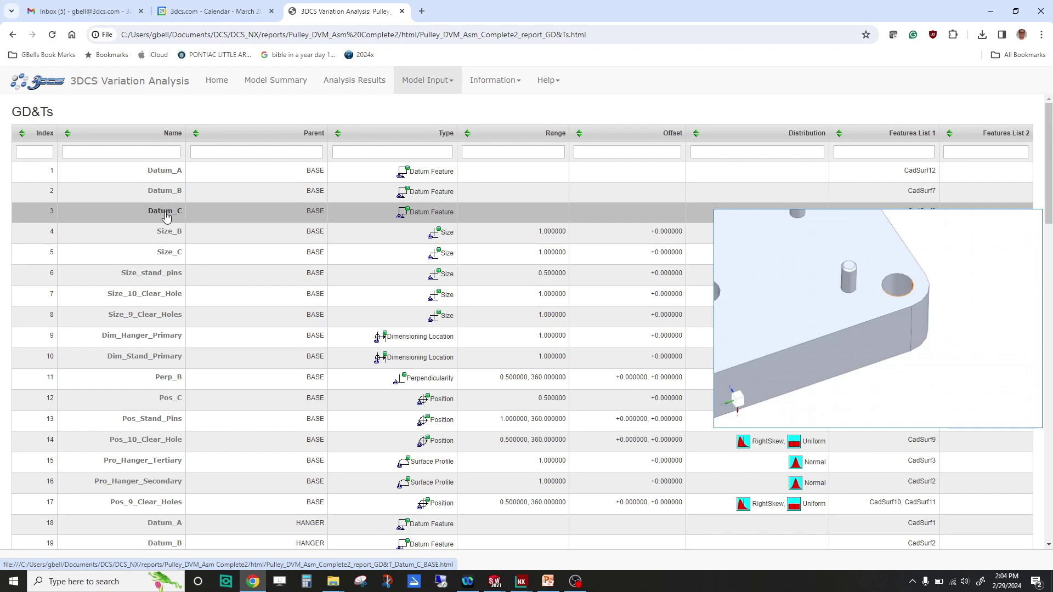
{"action": "mouse_move", "coordinate": [156, 340]}
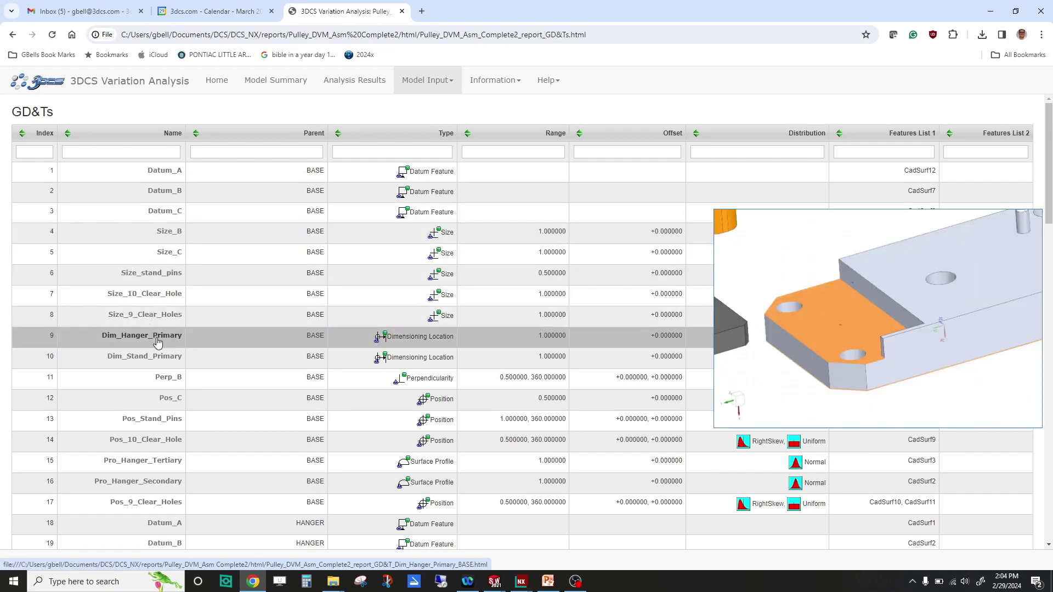
{"action": "mouse_move", "coordinate": [171, 360]}
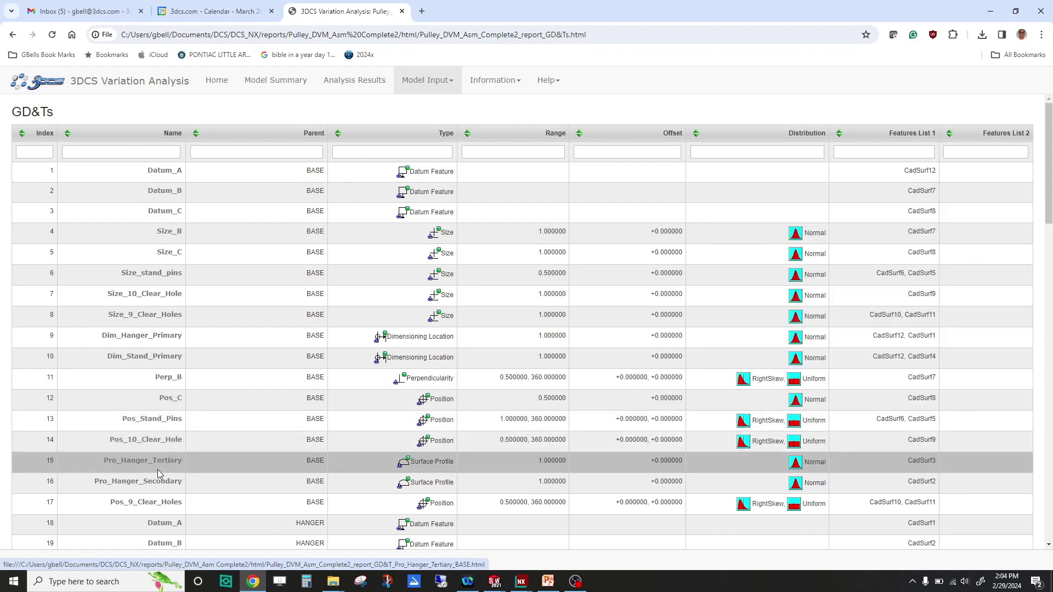
{"action": "mouse_move", "coordinate": [167, 487]}
{"action": "mouse_move", "coordinate": [168, 466]}
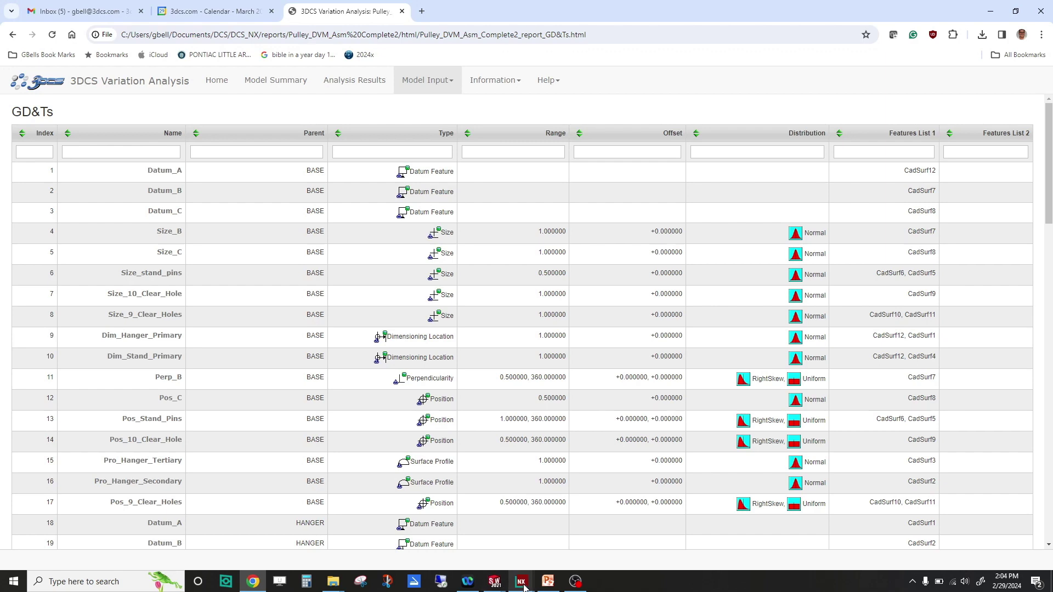
Switch back to the pulley assembly in NX, close Report Generation and reposition the Monte Carlo Analysis Results so the whole window is visible.
{"action": "mouse_move", "coordinate": [521, 582]}
{"action": "left_click", "coordinate": [498, 549]}
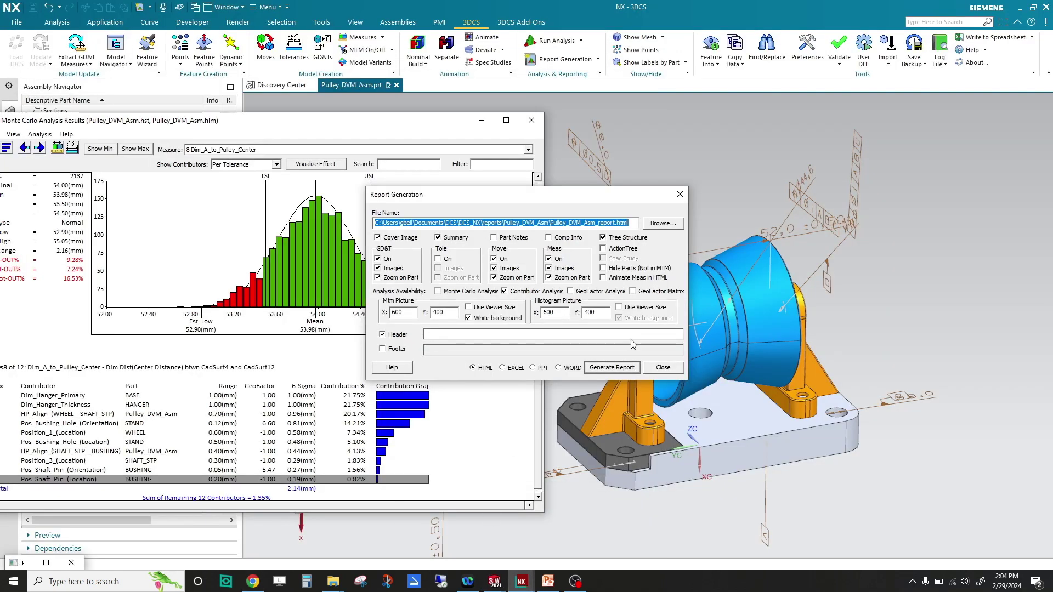
{"action": "left_click", "coordinate": [661, 370]}
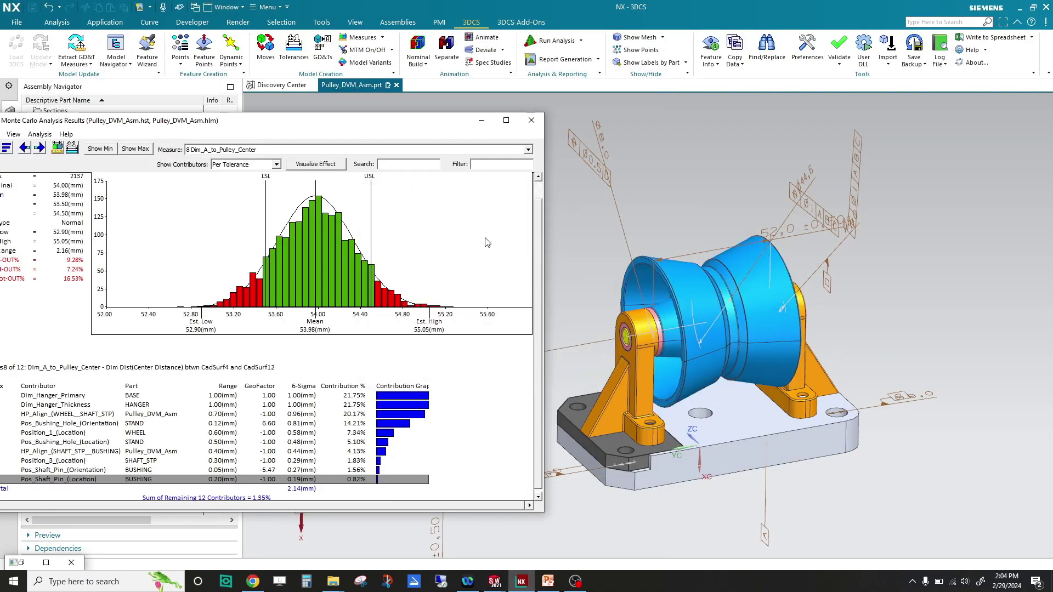
{"action": "left_click_drag", "start_coordinate": [431, 123], "coordinate": [462, 198]}
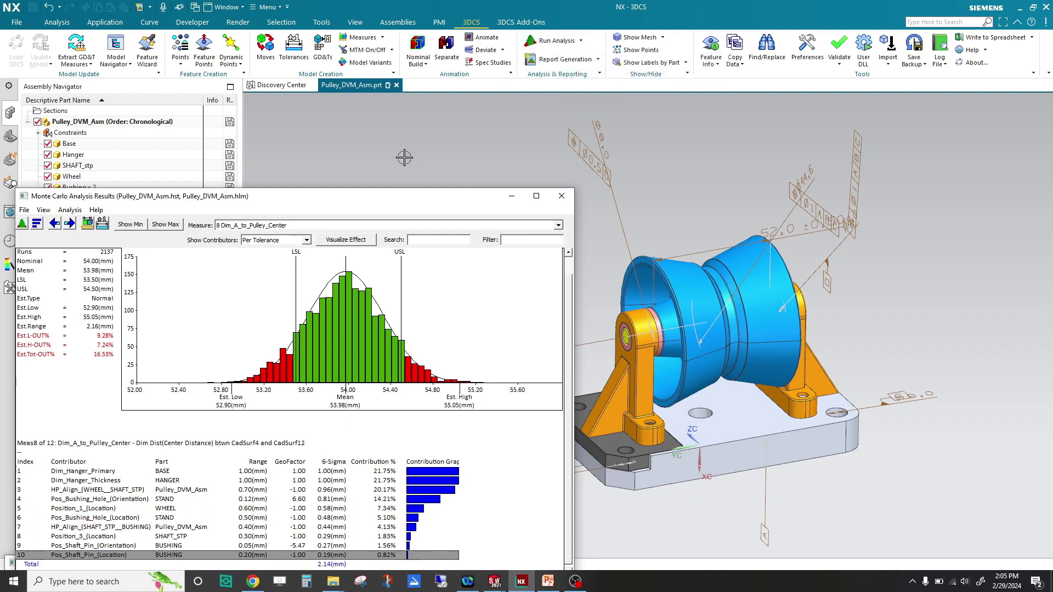
{"action": "left_click_drag", "start_coordinate": [409, 202], "coordinate": [556, 111]}
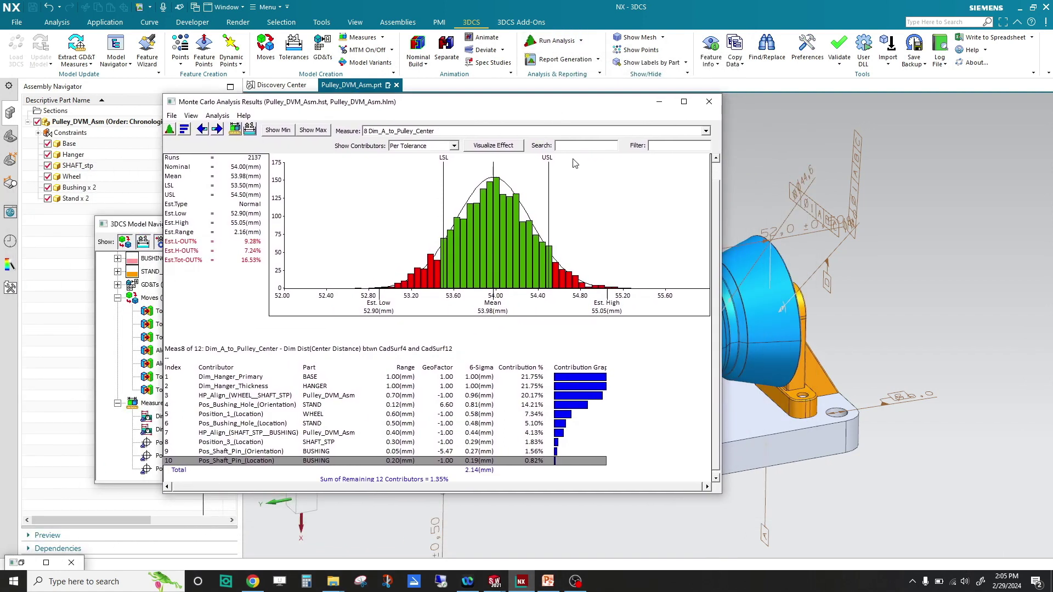